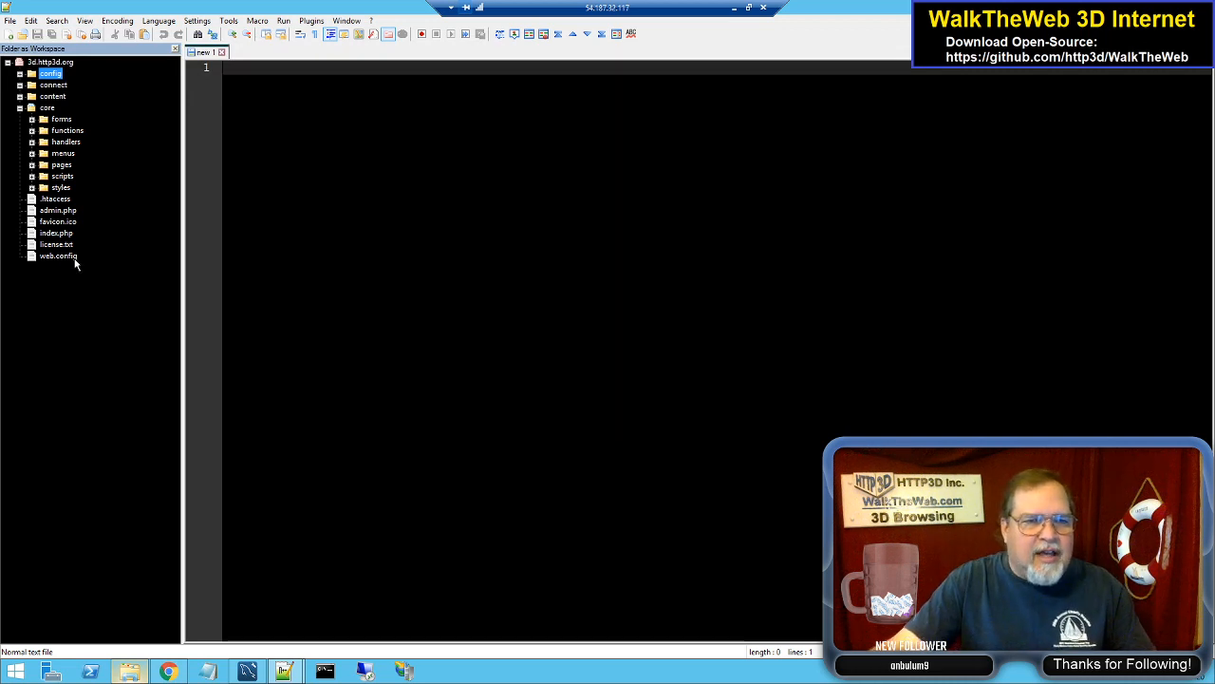
Step: Search all files and sub-folders of D:\inetpub\3d.http3d.org for the text "plugins"
key("ctrl+f")
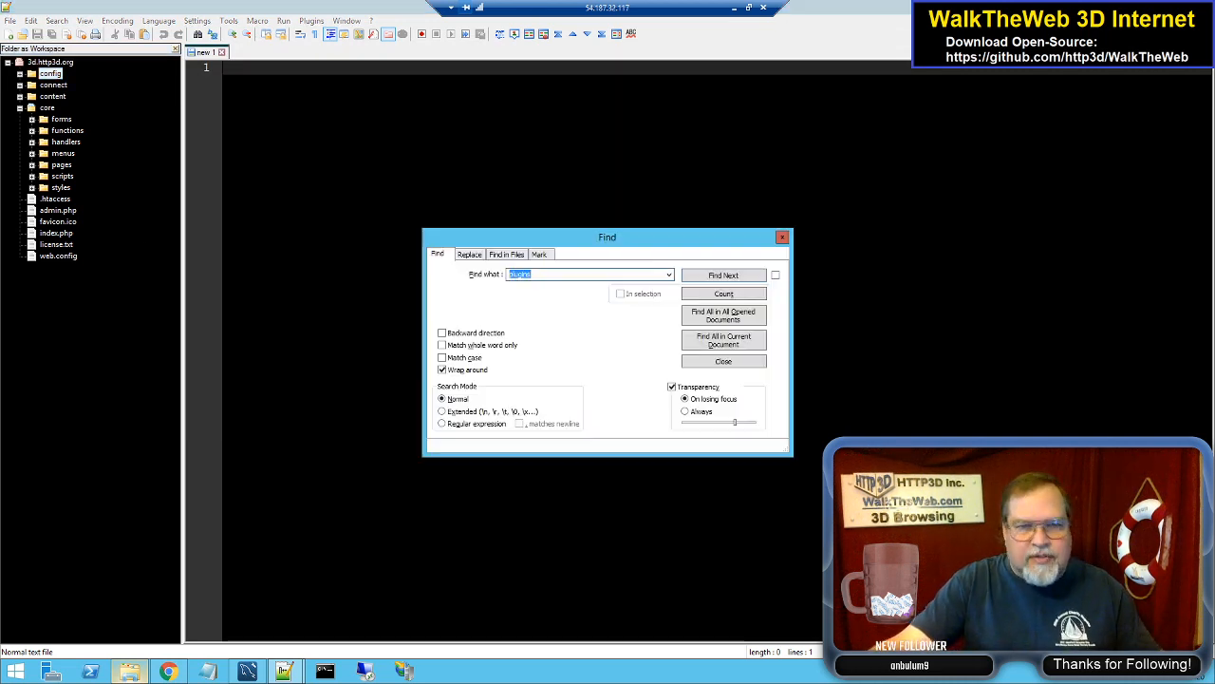
left_click(508, 255)
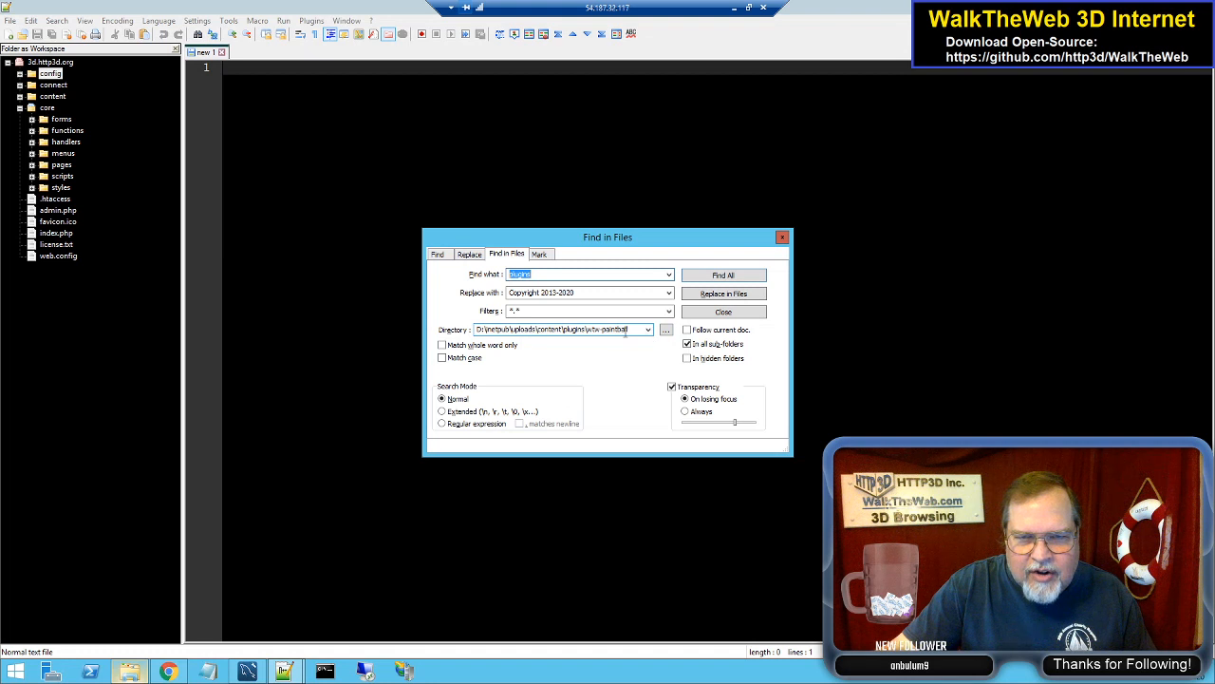
left_click(665, 329)
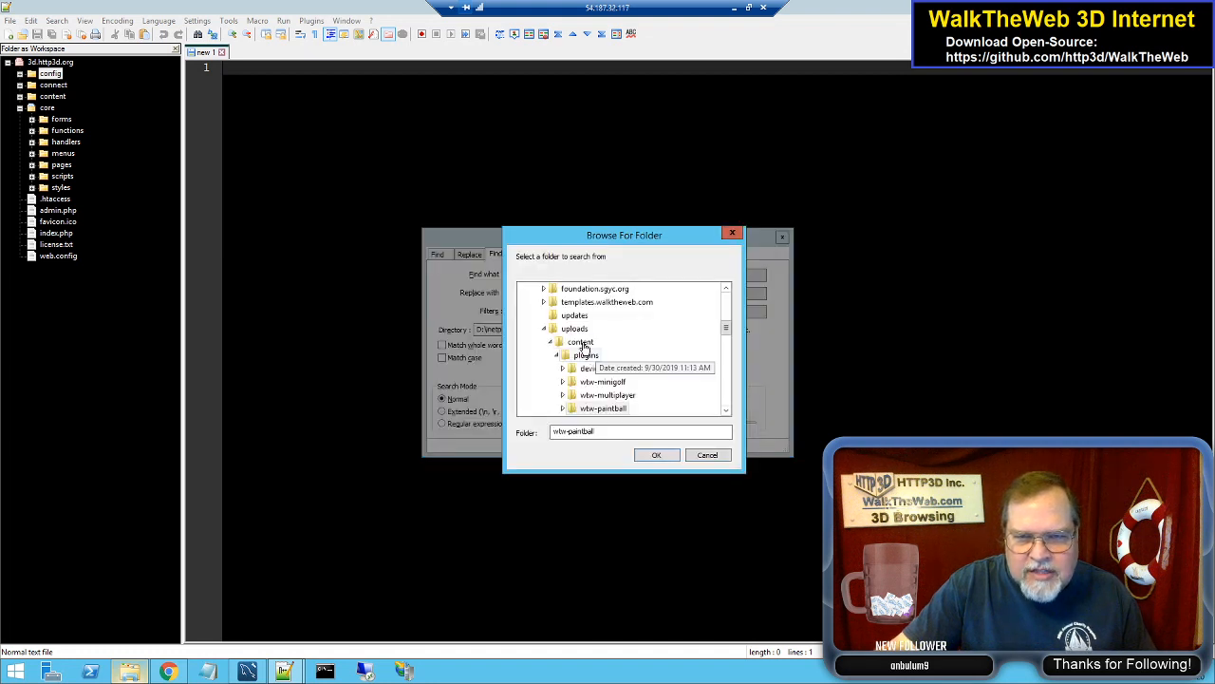
left_click(544, 328)
scroll(594, 322, "up", 3)
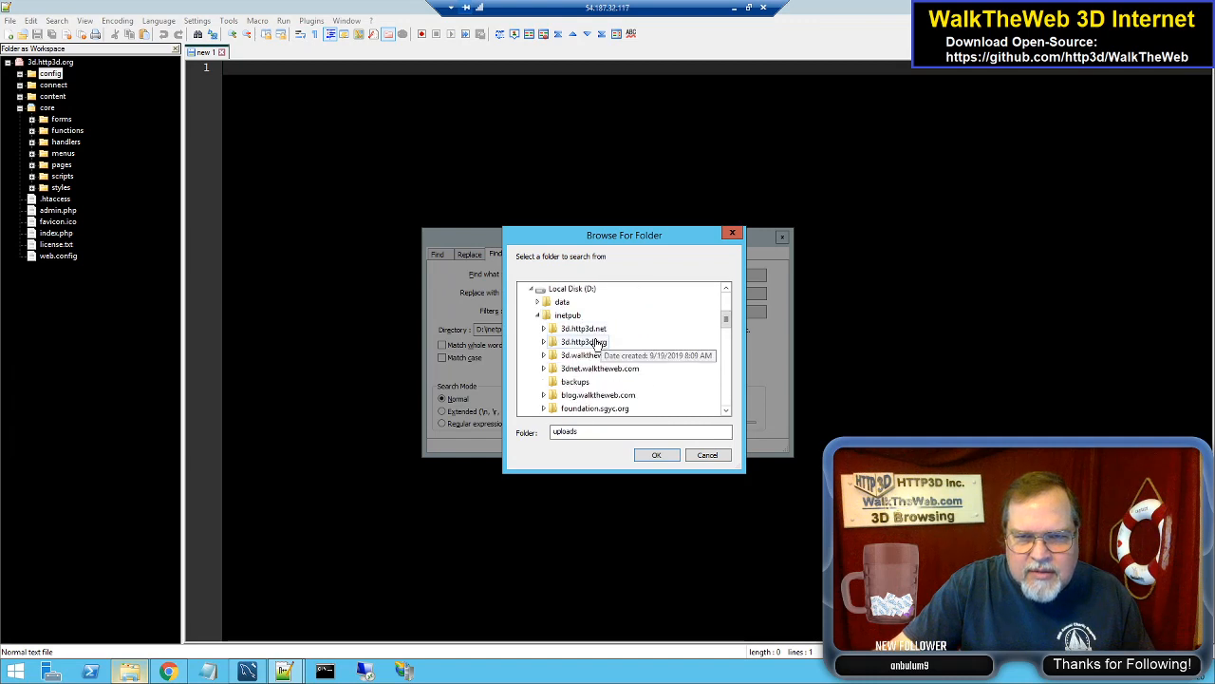
left_click(597, 343)
left_click(656, 455)
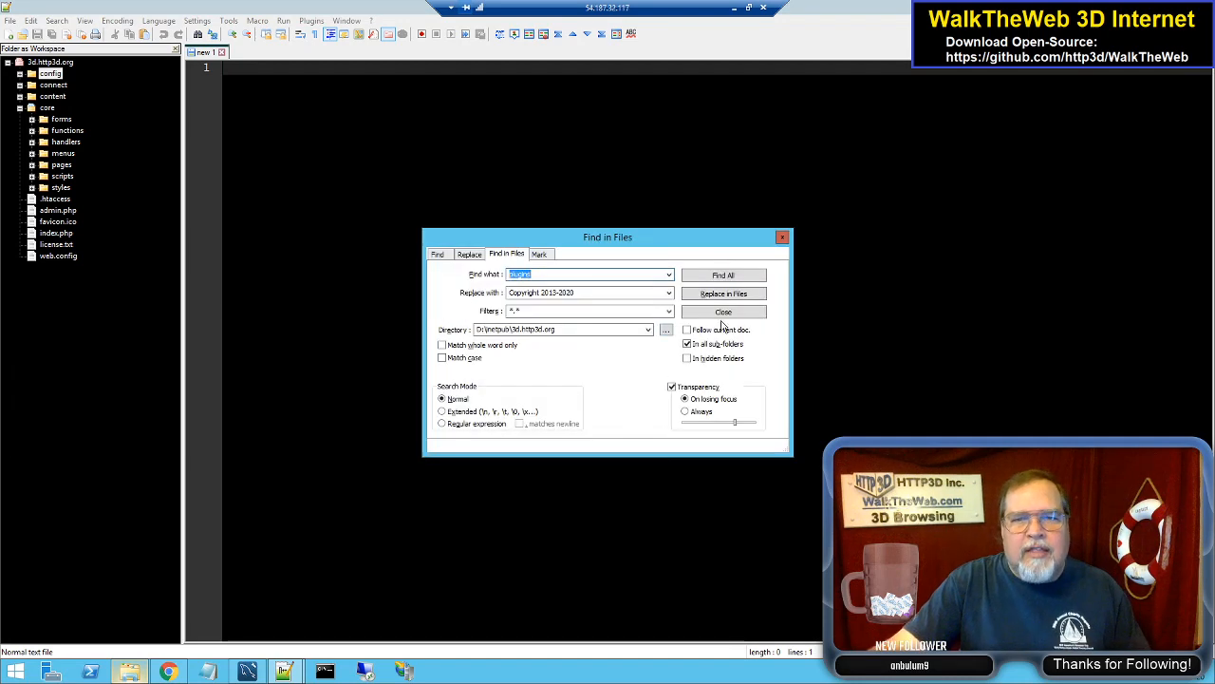
left_click(724, 276)
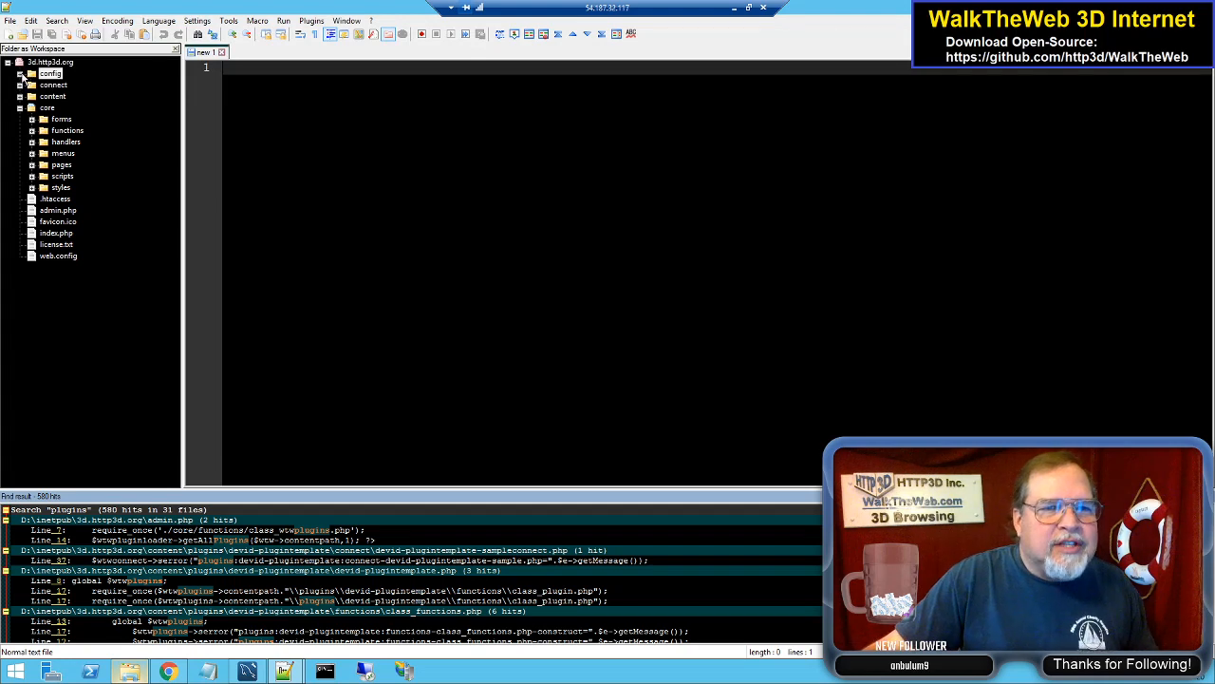
Step: In config/wtw_config-sample.php, change the wtw_contentpath value to "//localhost/mywebsite/content" with forward slashes and save the file
left_click(20, 73)
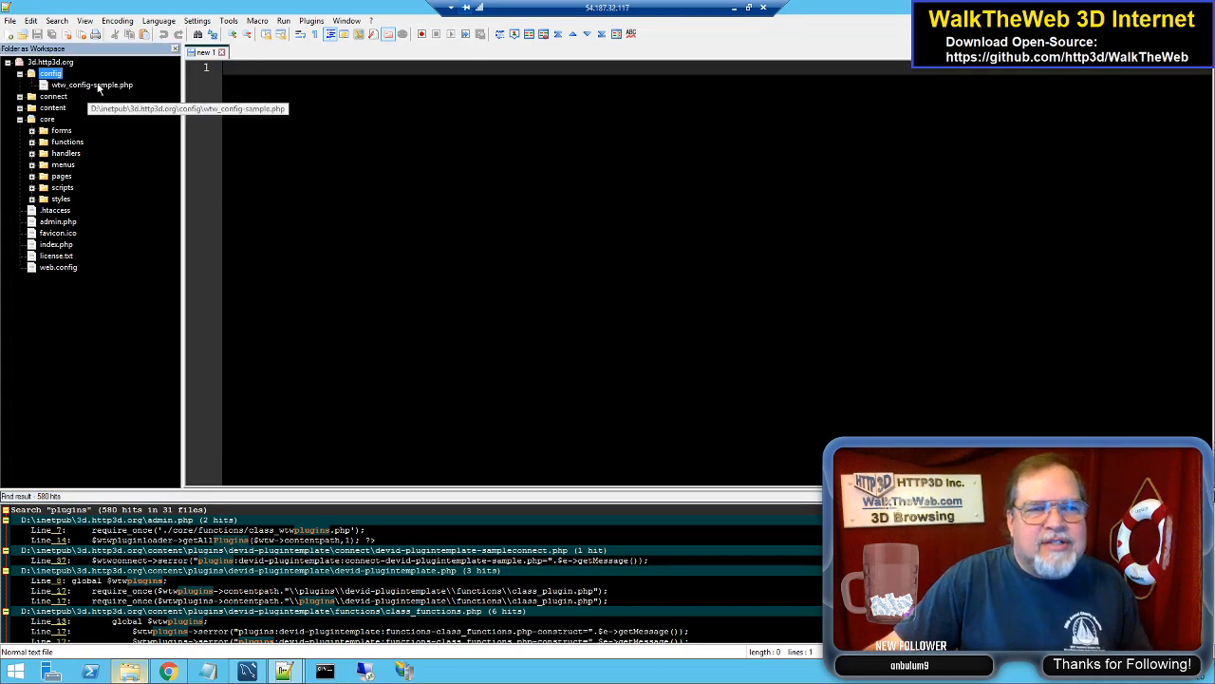
double_click(98, 86)
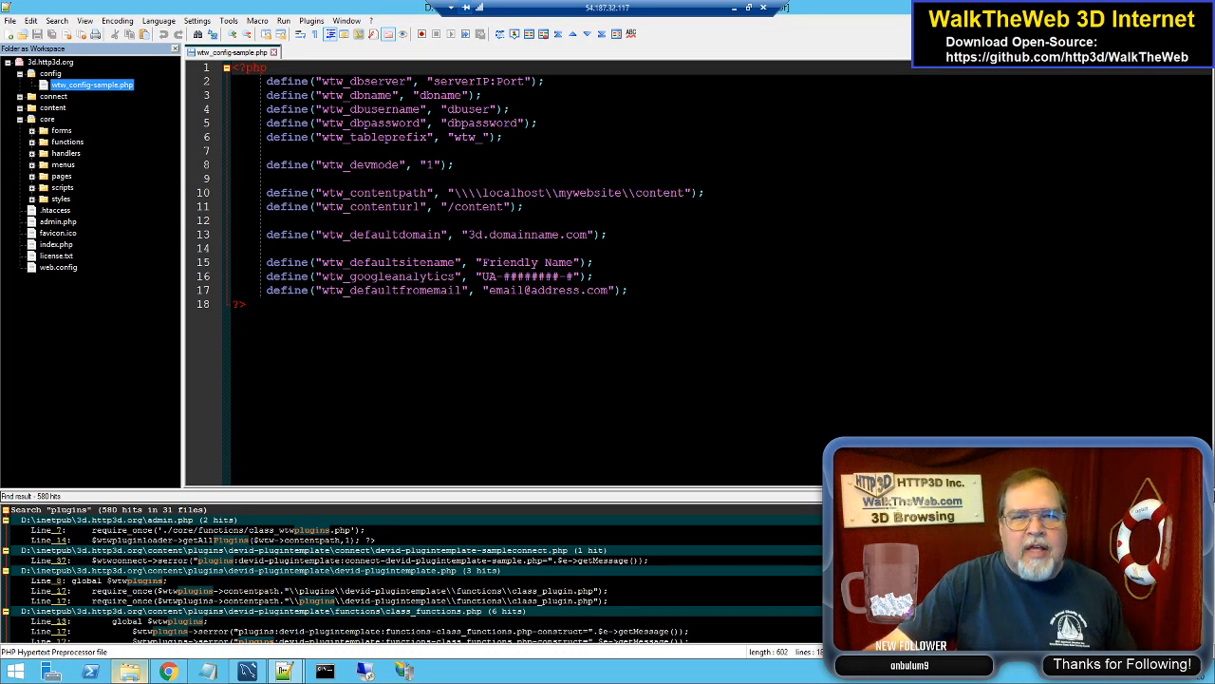
left_click_drag(455, 193, 622, 193)
left_click(635, 193)
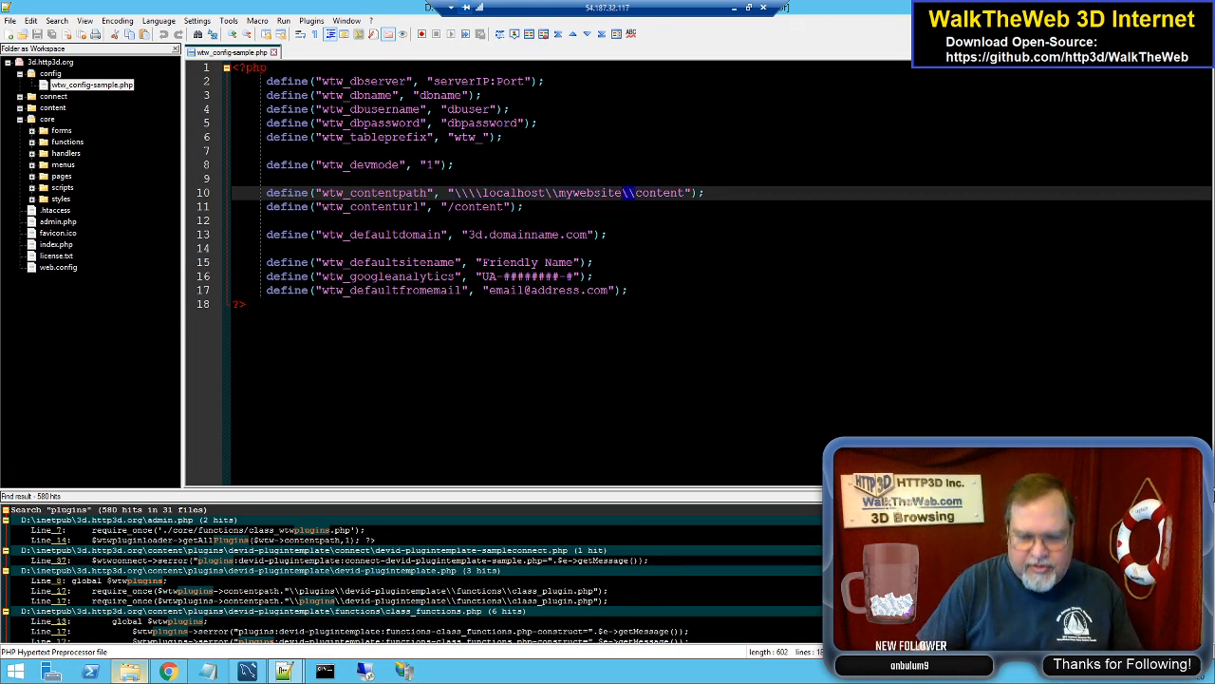
type("/")
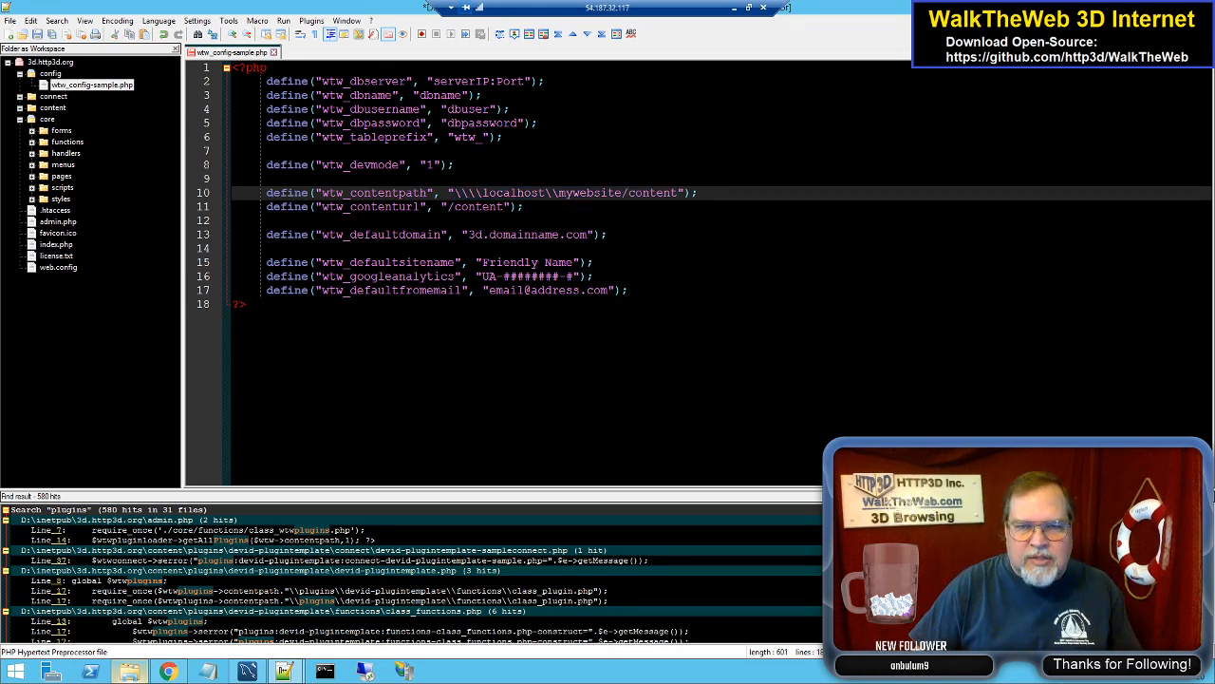
left_click_drag(558, 193, 546, 194)
type("/")
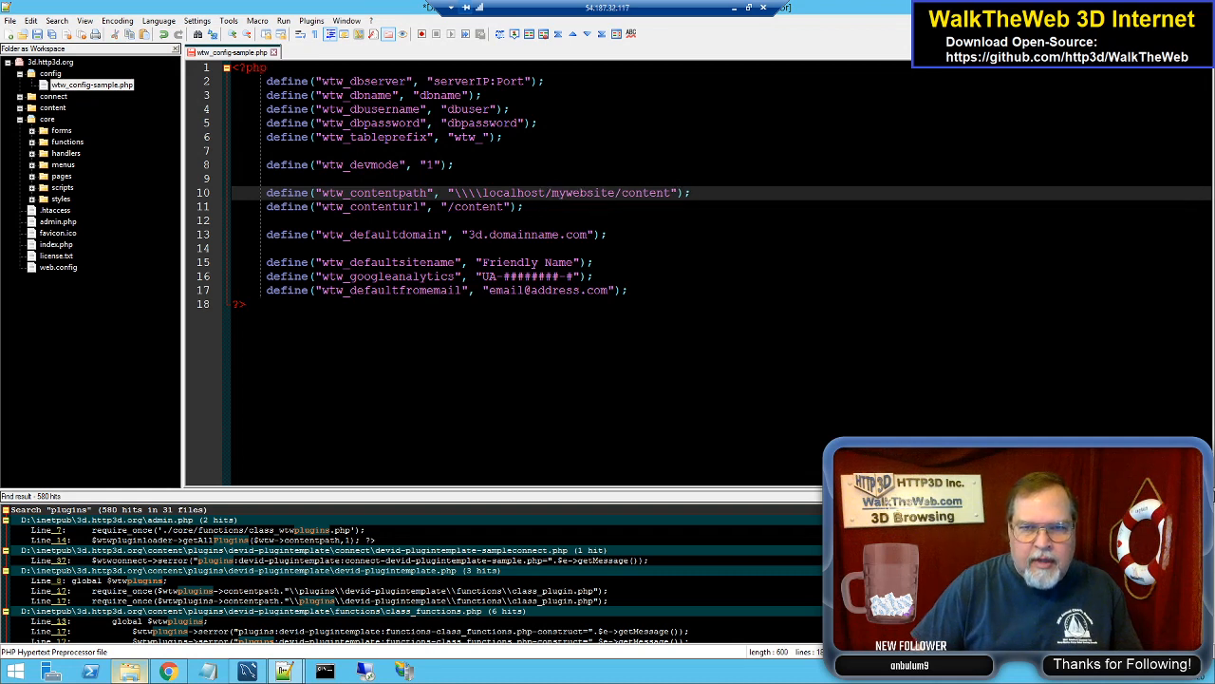
left_click_drag(481, 193, 452, 193)
type("//")
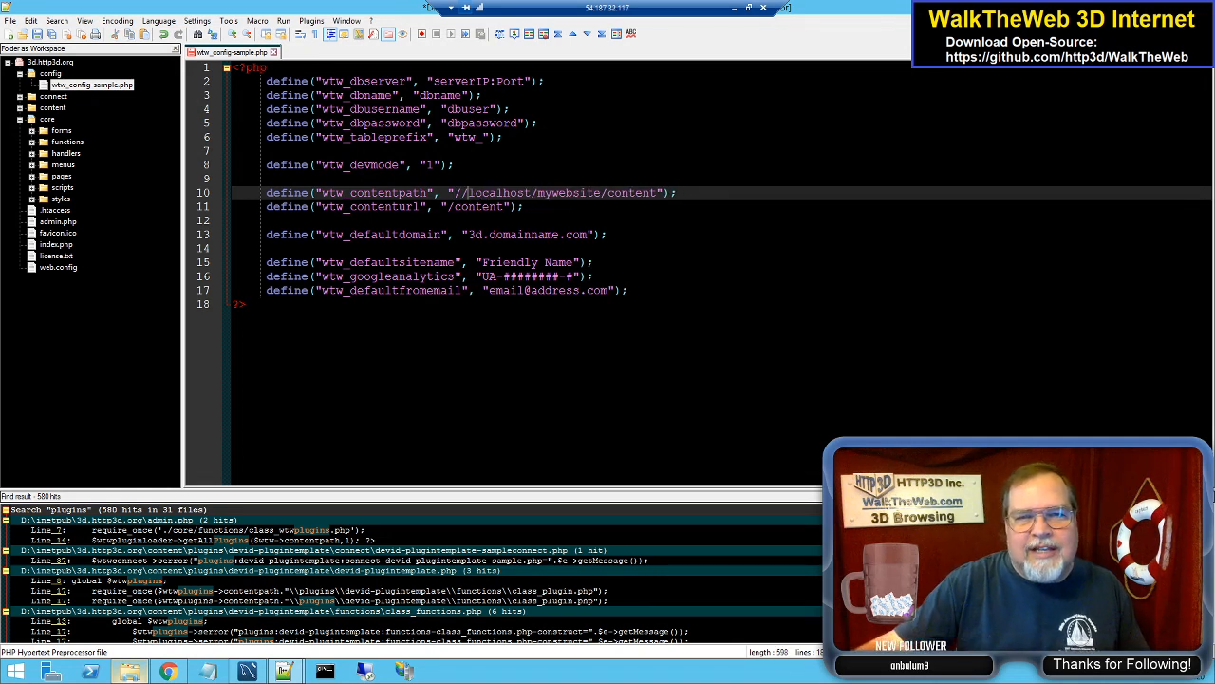
left_click(456, 207)
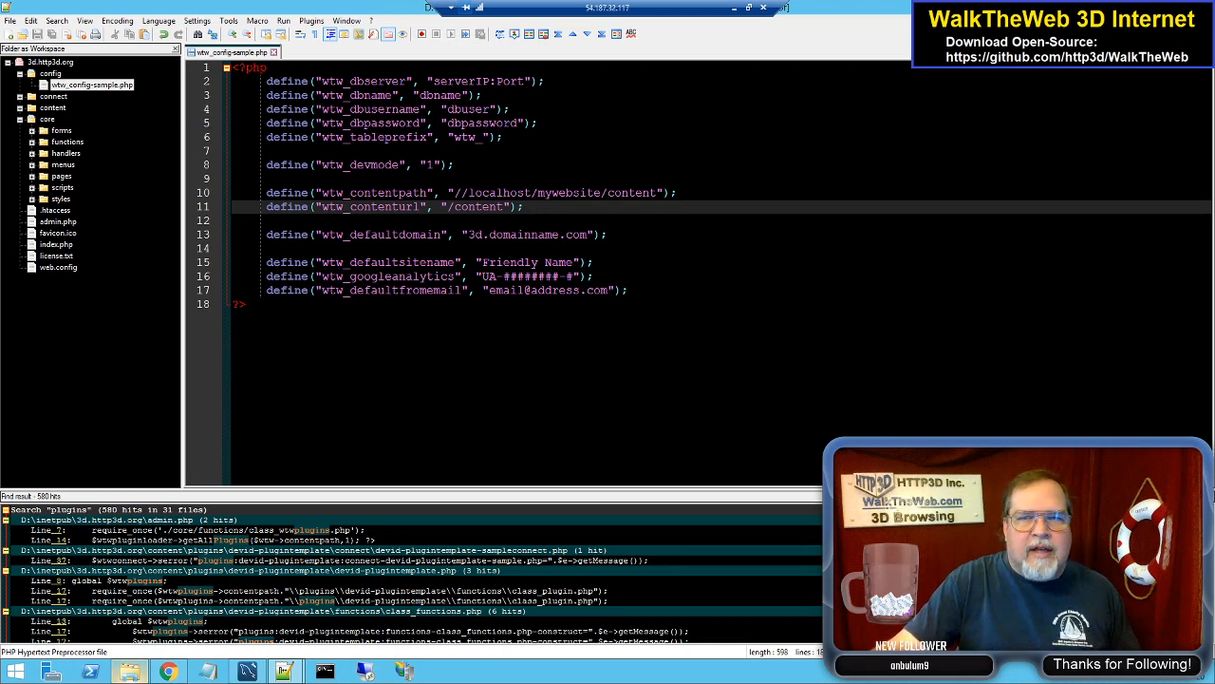
Step: Close wtw_config-sample.php and collapse the config and core folders in the workspace tree
left_click(20, 74)
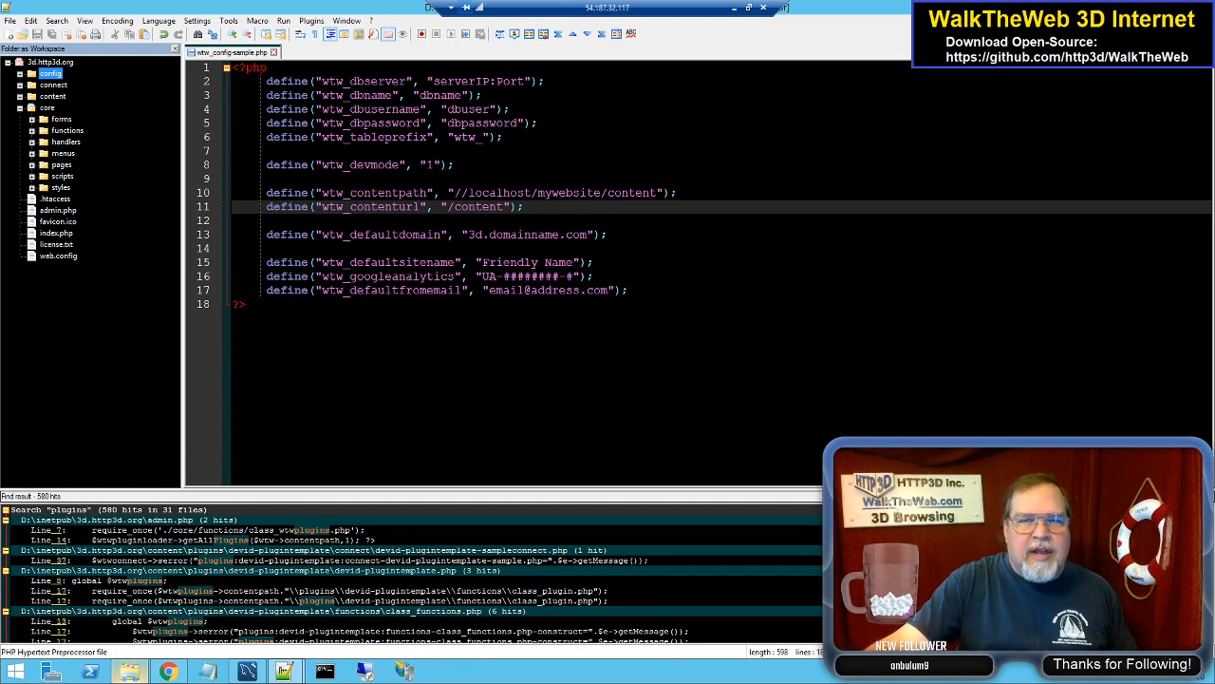
left_click_drag(455, 193, 655, 193)
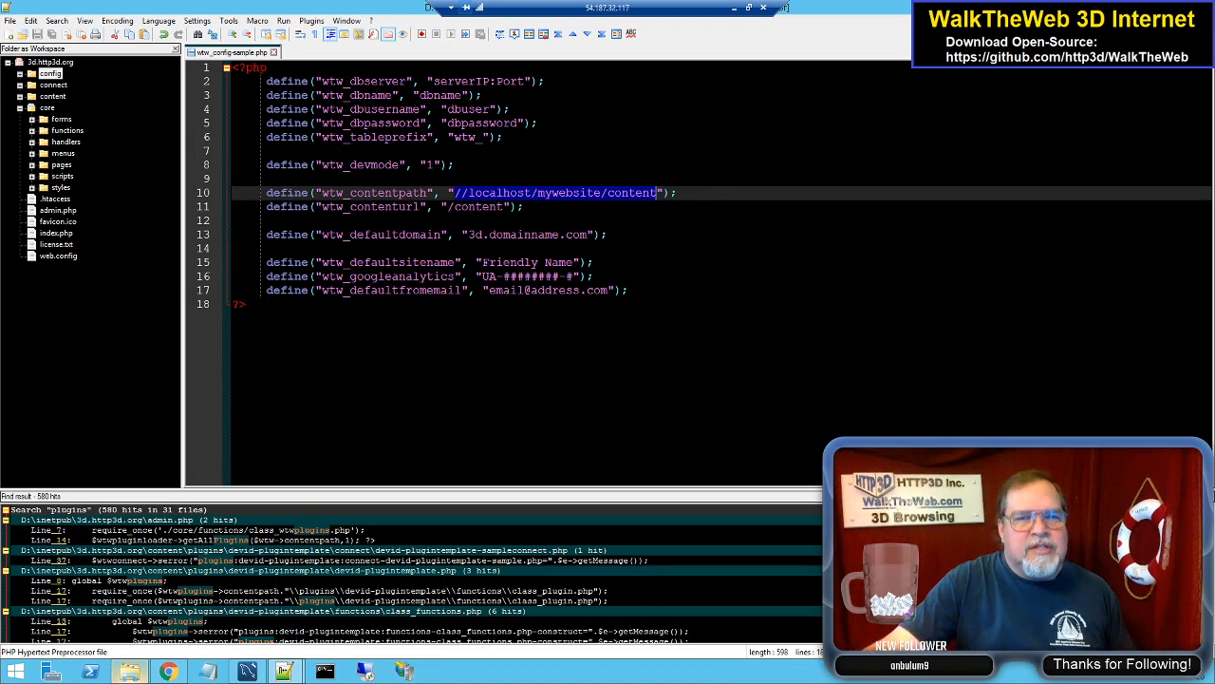
left_click(233, 220)
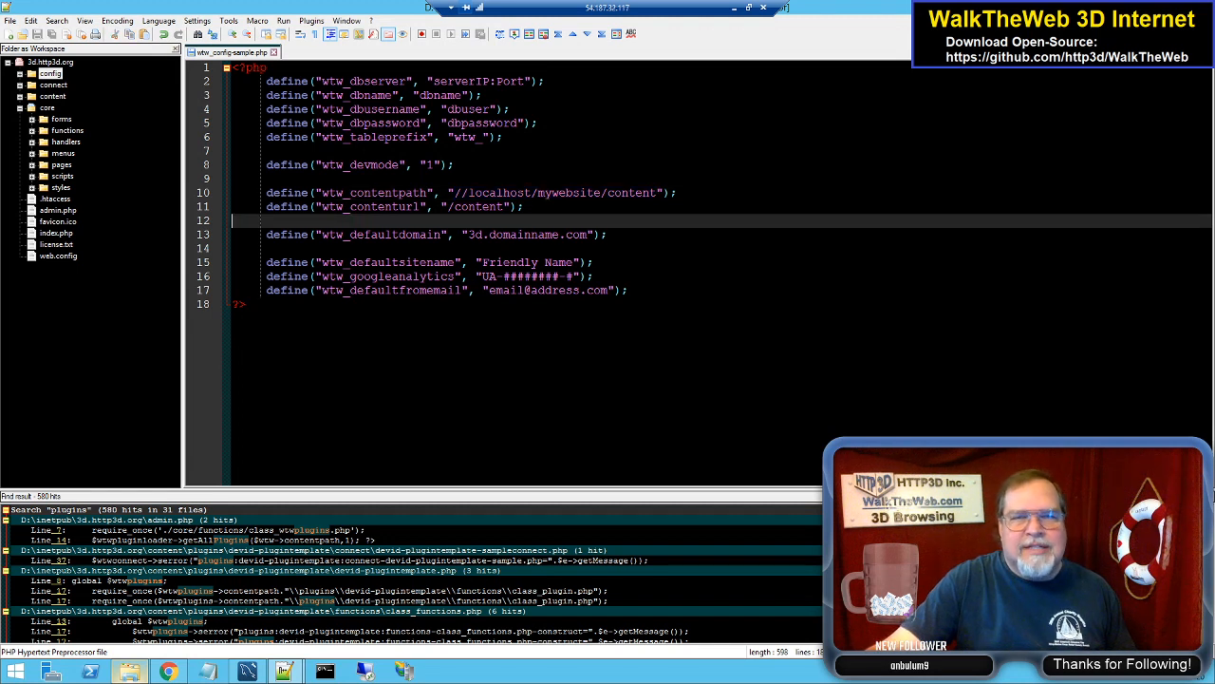
left_click(273, 53)
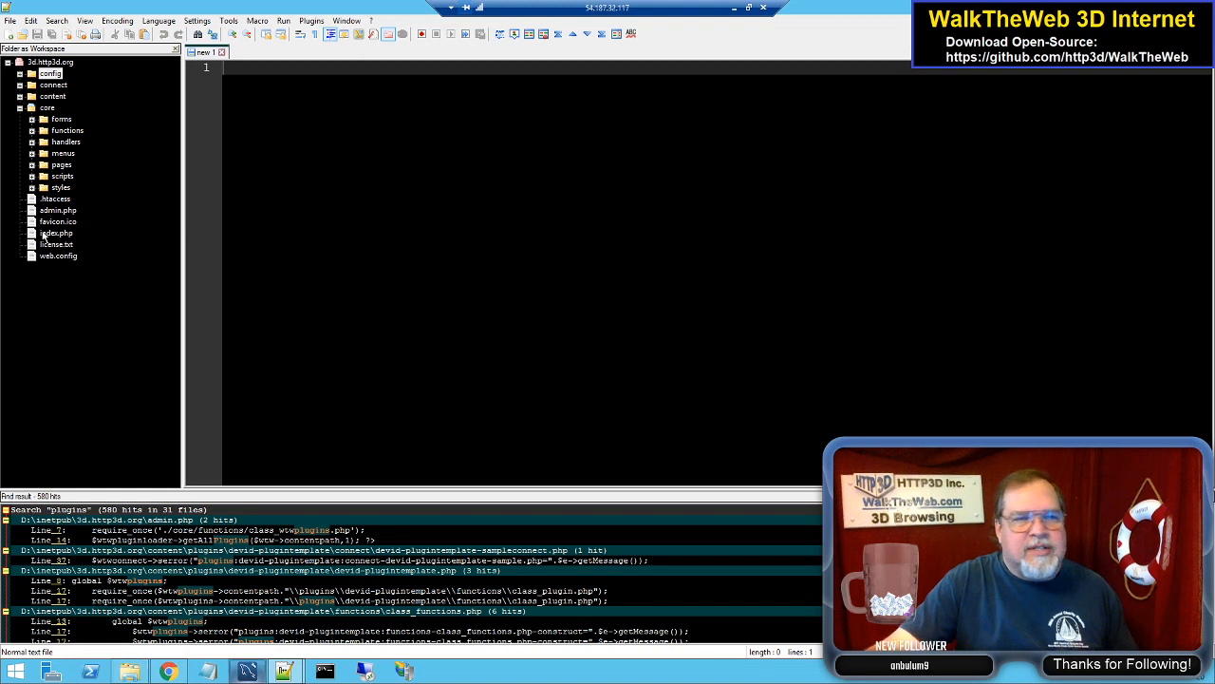
left_click(19, 107)
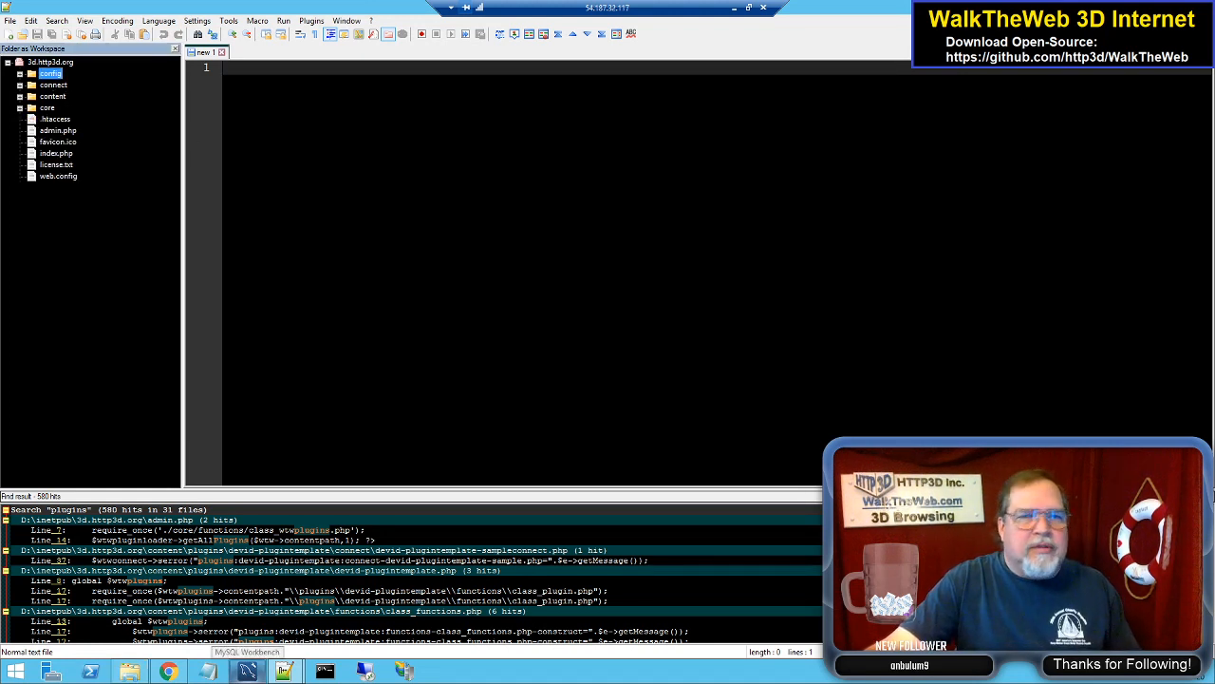
left_click(738, 6)
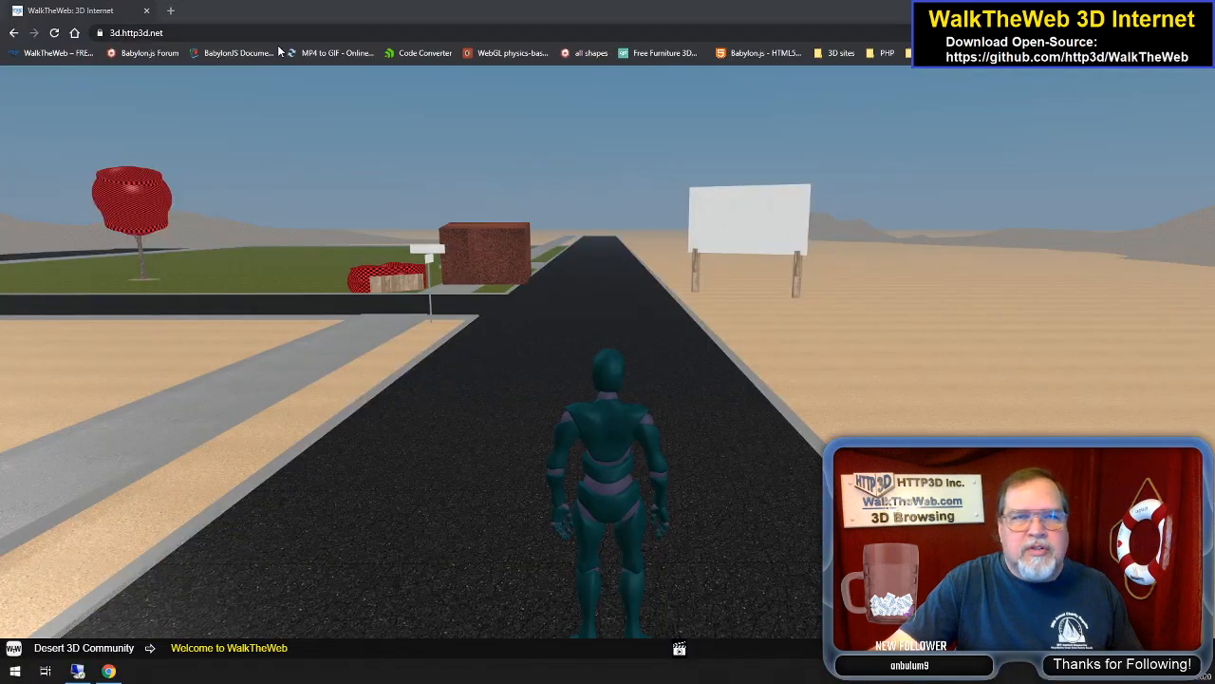
left_click(162, 36)
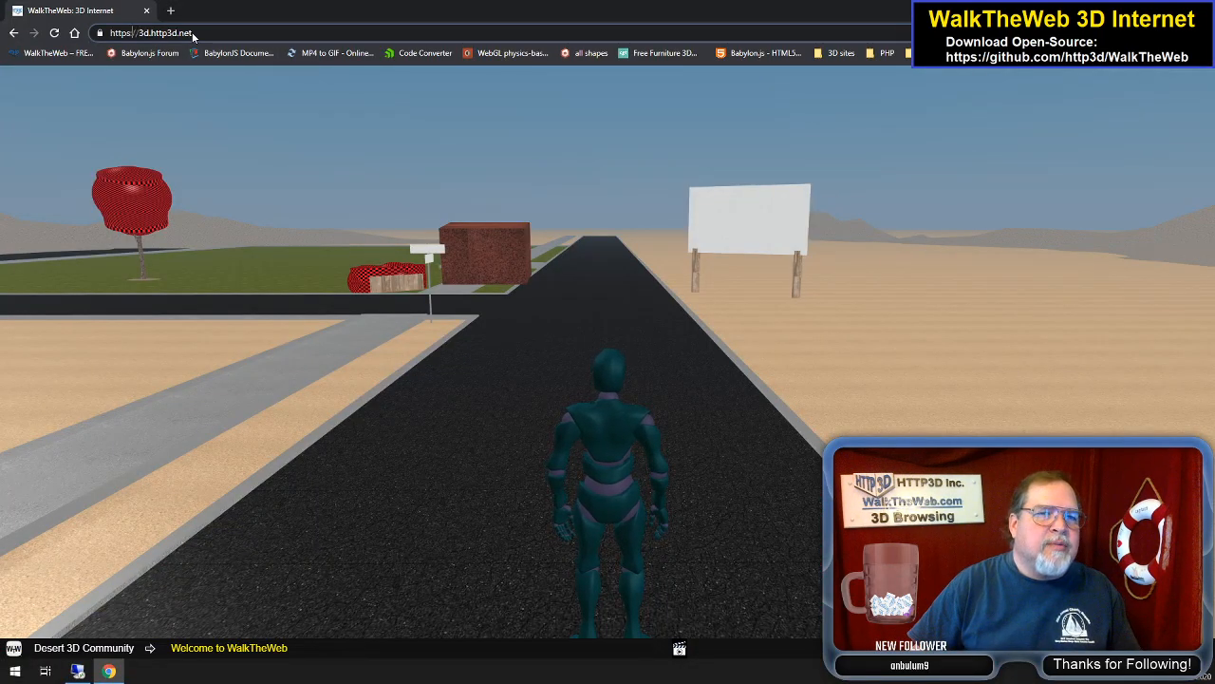
key("BackSpace")
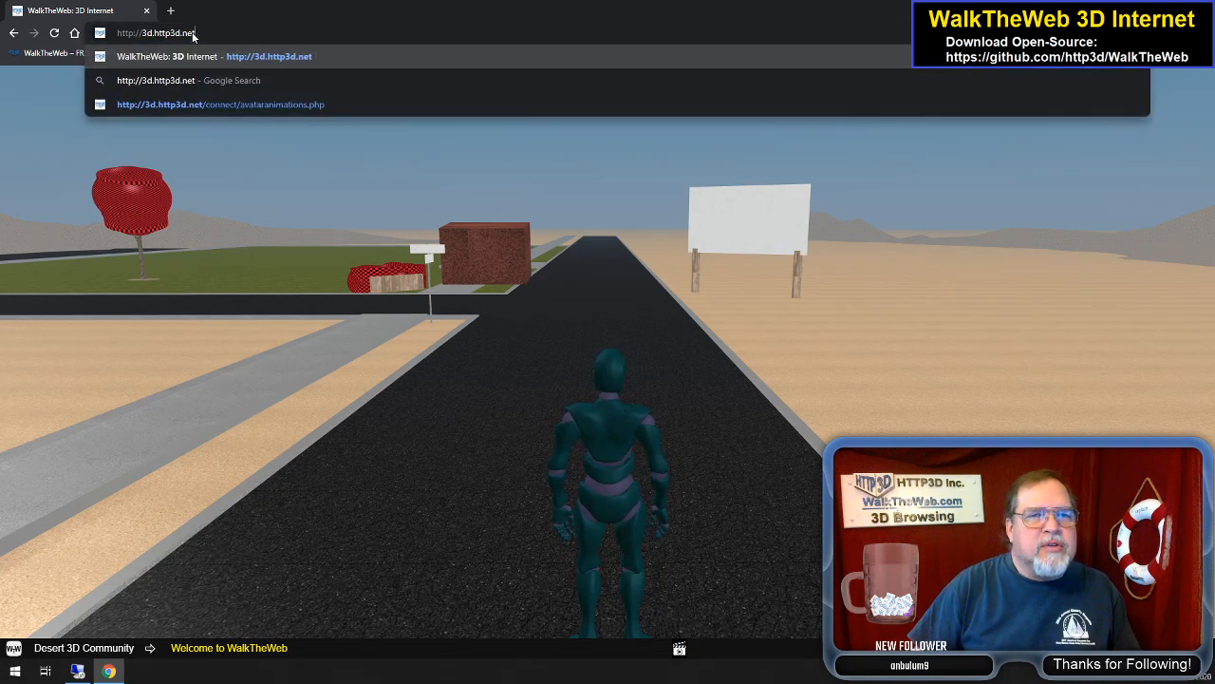
key("BackSpace")
key("BackSpace")
key("BackSpace")
type("o")
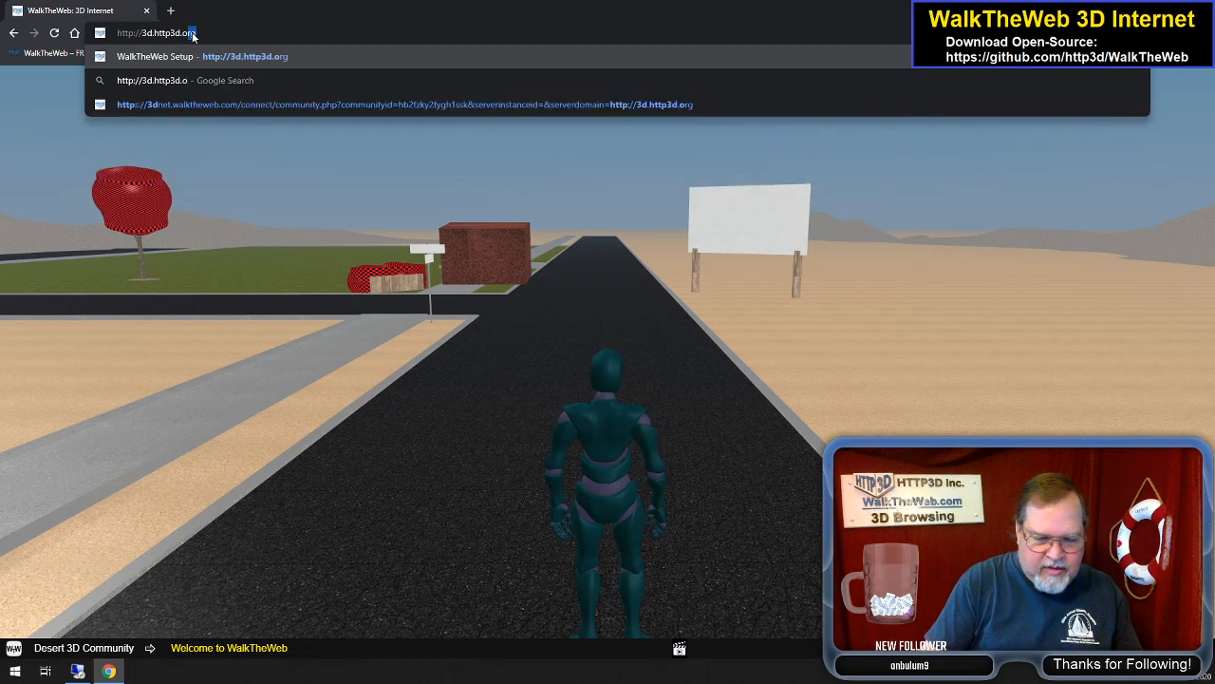
type("rg")
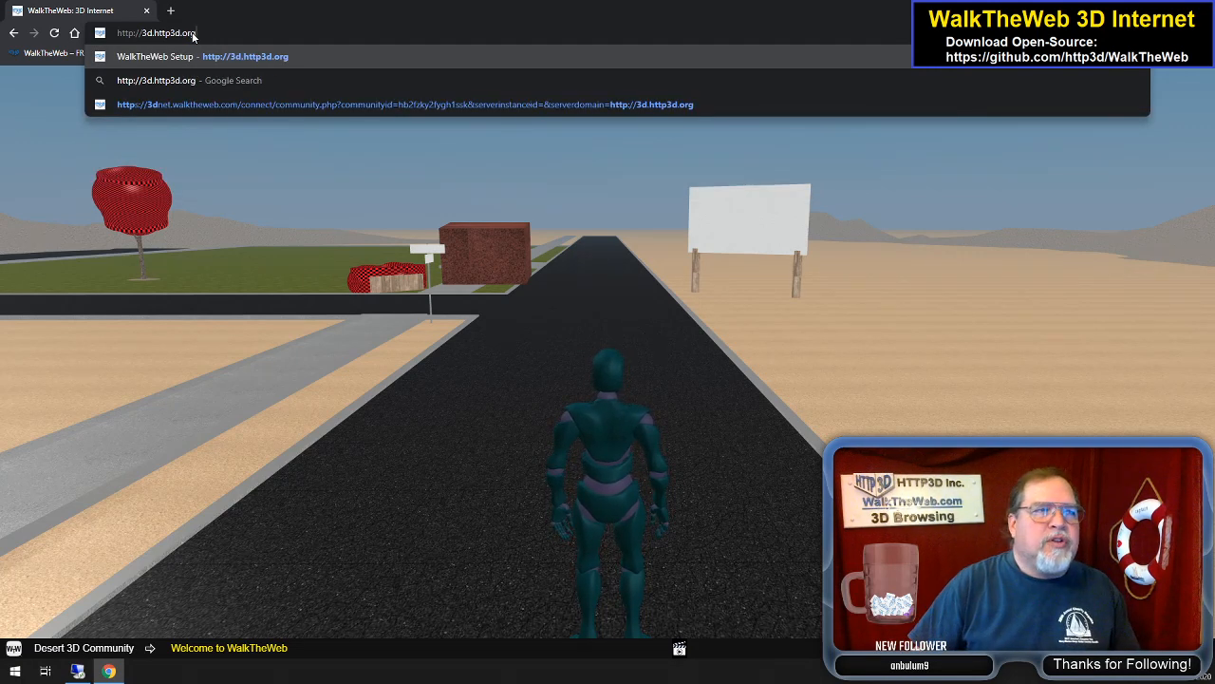
key("Return")
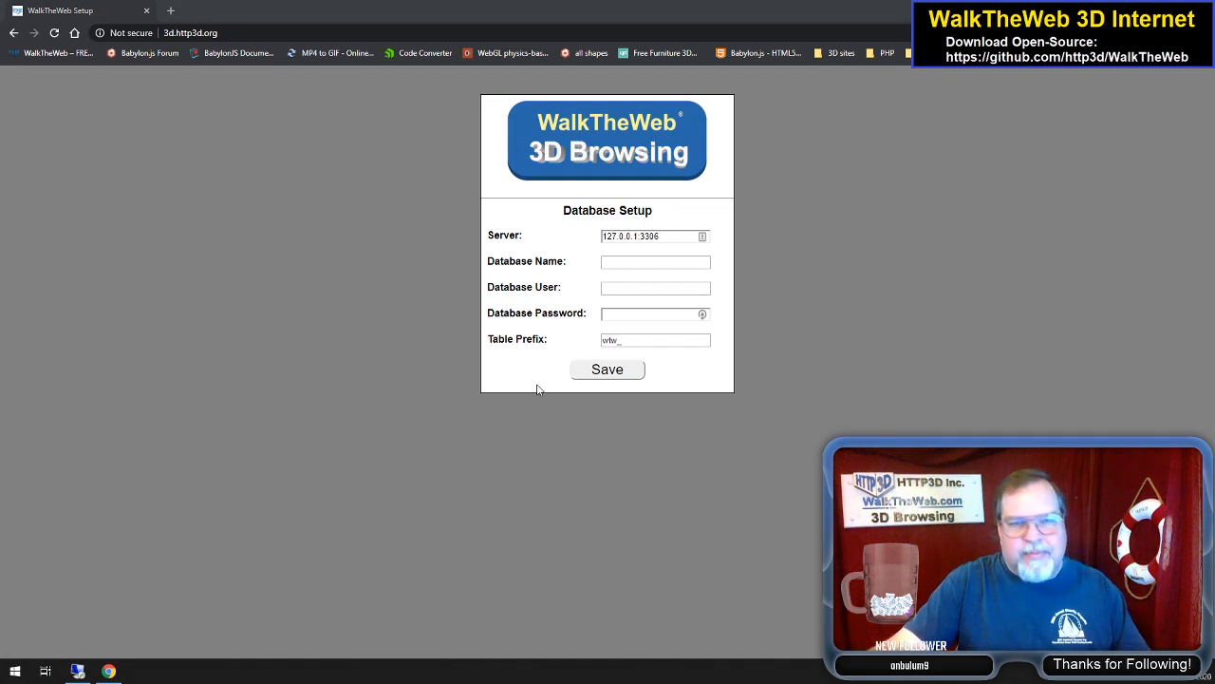
Step: In the database setup form, set the server to 172.31.44.135:3306, the database name to 3d_http3d_org and the user to wtwuser
left_click_drag(701, 238, 564, 239)
type("172.31.44.135:3306")
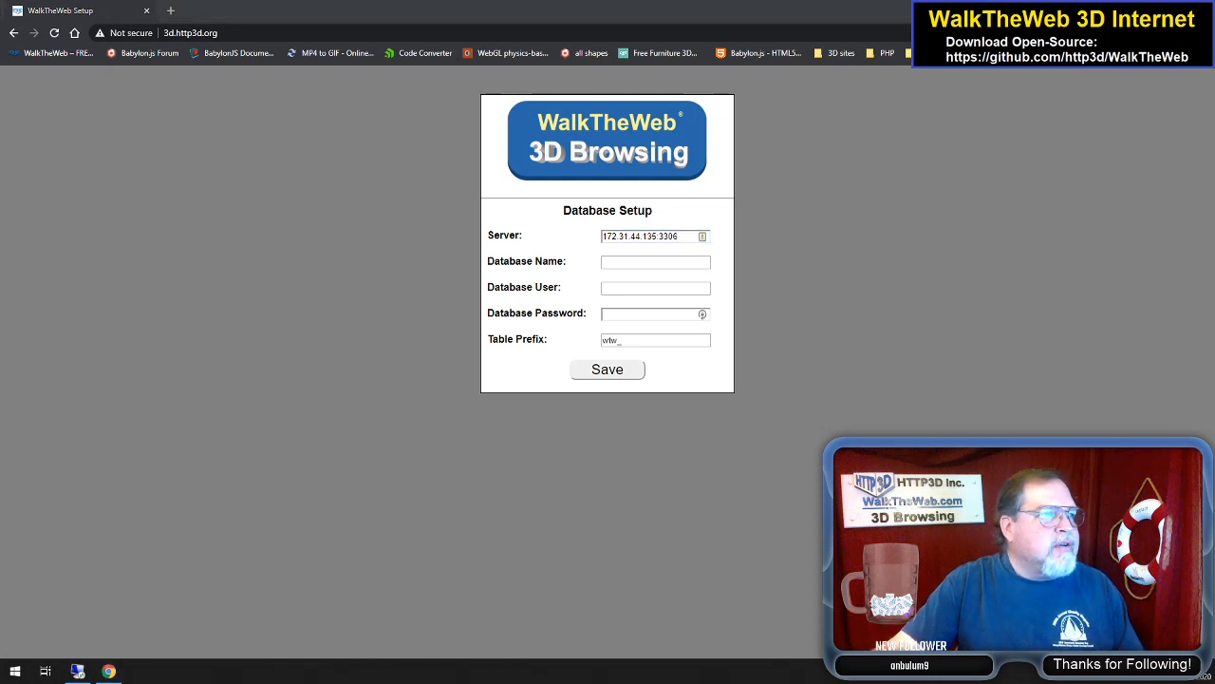
left_click(651, 262)
left_click(651, 282)
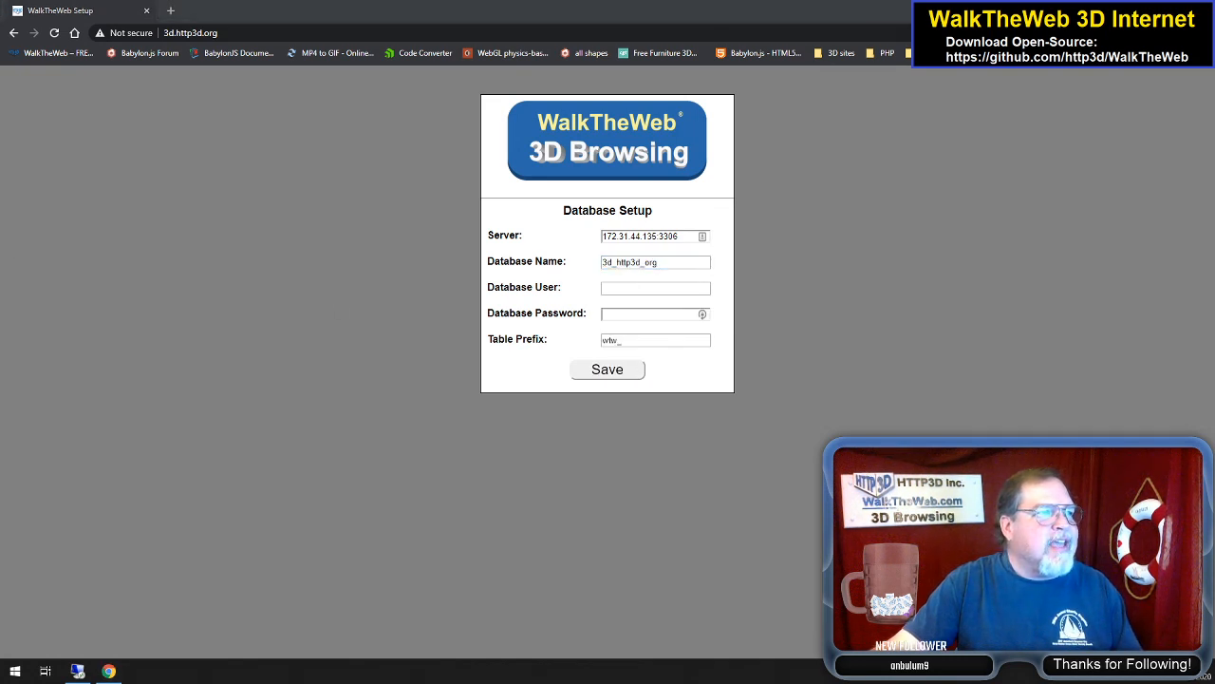
left_click(612, 287)
left_click(612, 310)
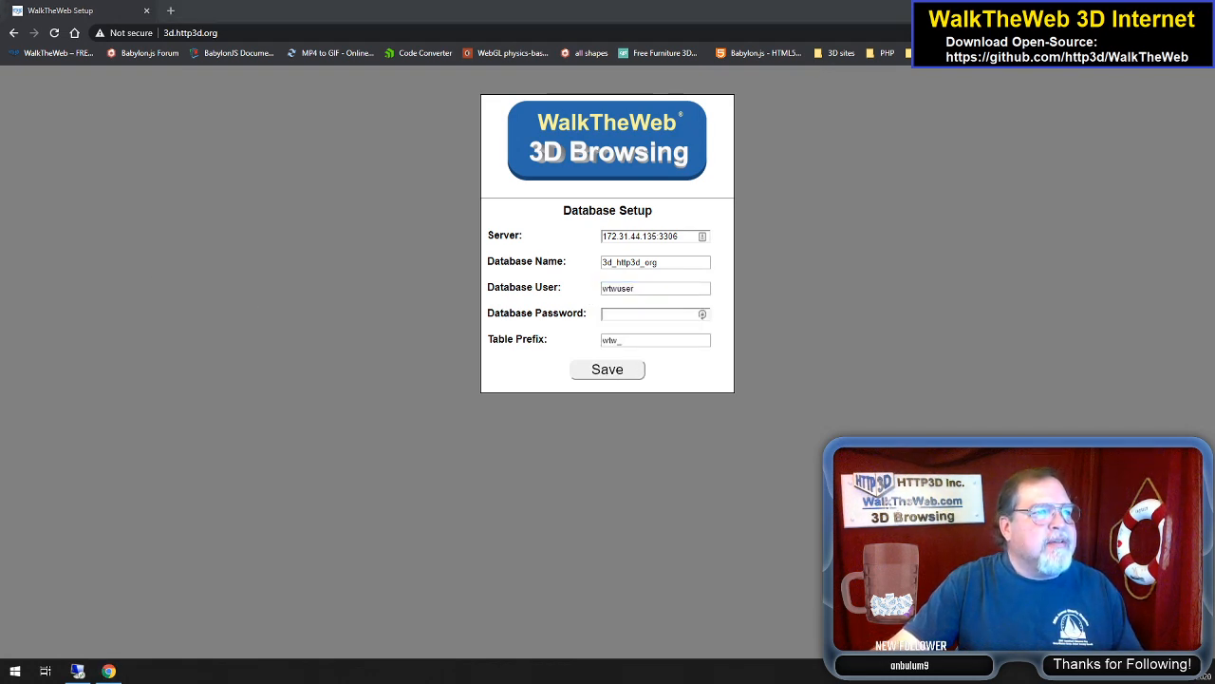
Step: Paste the database password, save the database setup and decline adding the login to LastPass
left_click(626, 317)
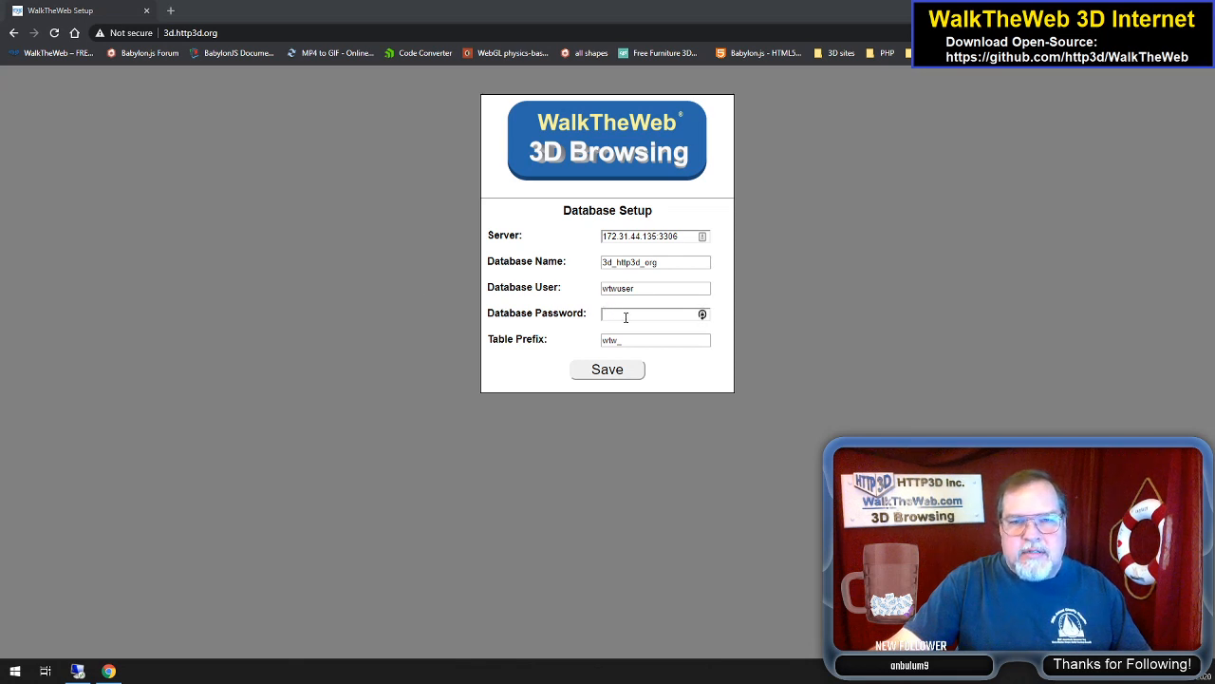
left_click(626, 317)
key("ctrl+v")
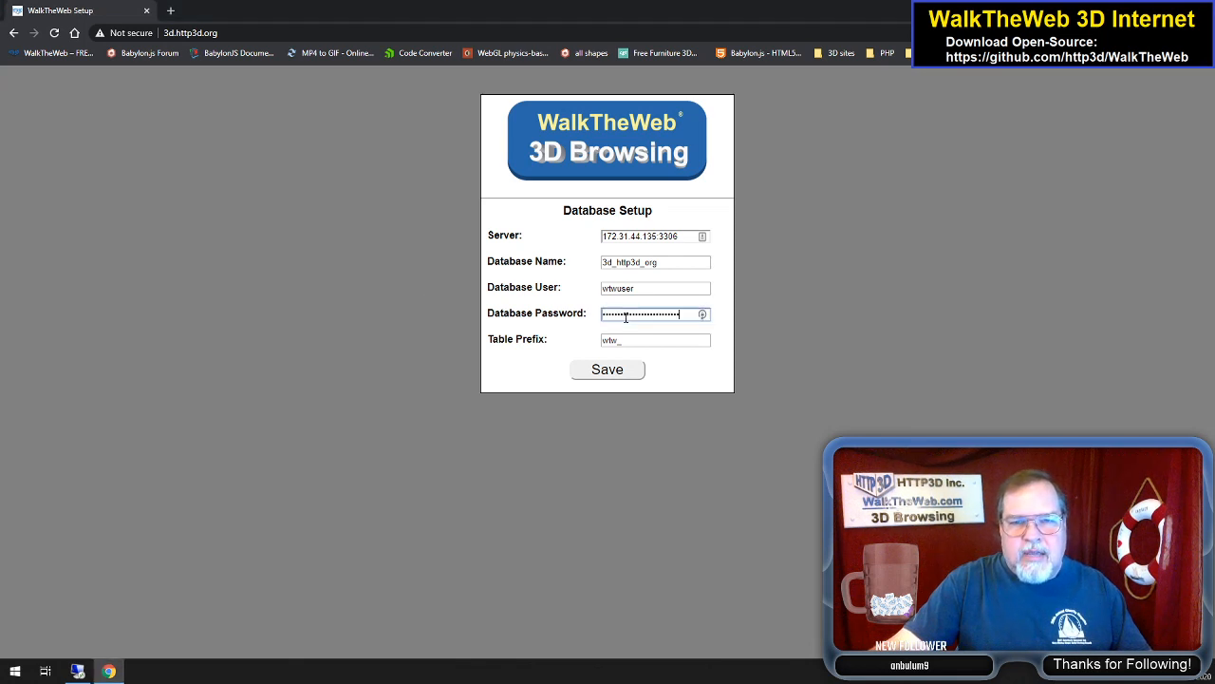
left_click(618, 373)
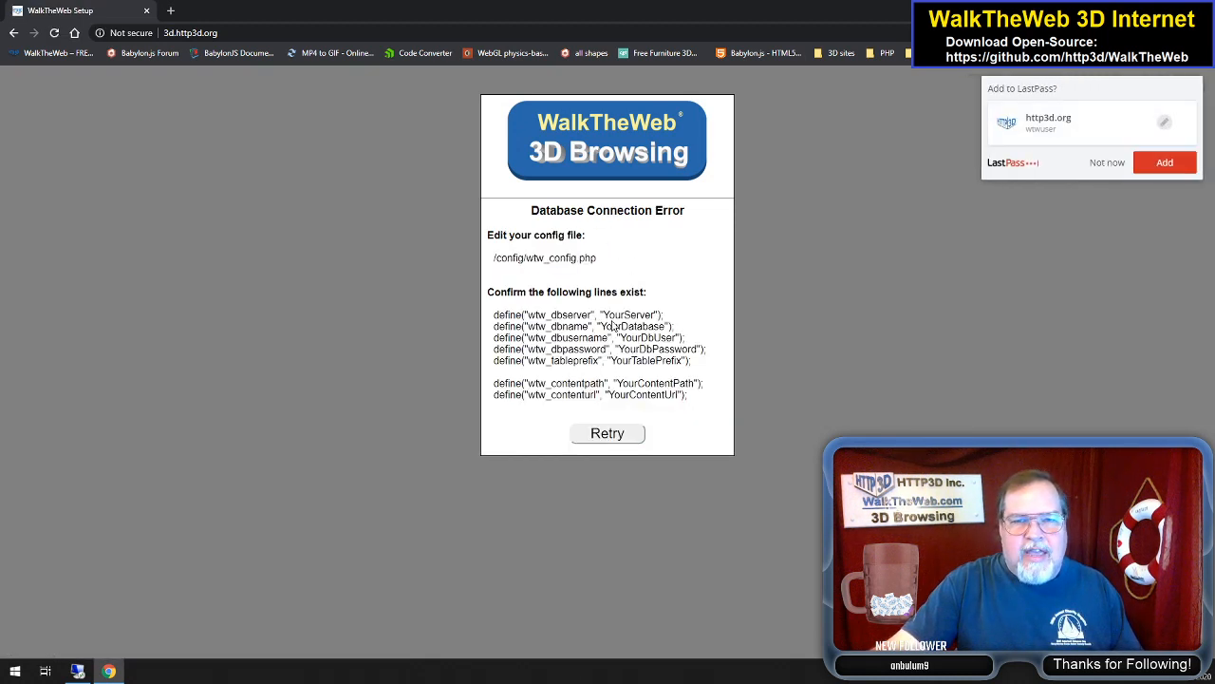
left_click(1108, 163)
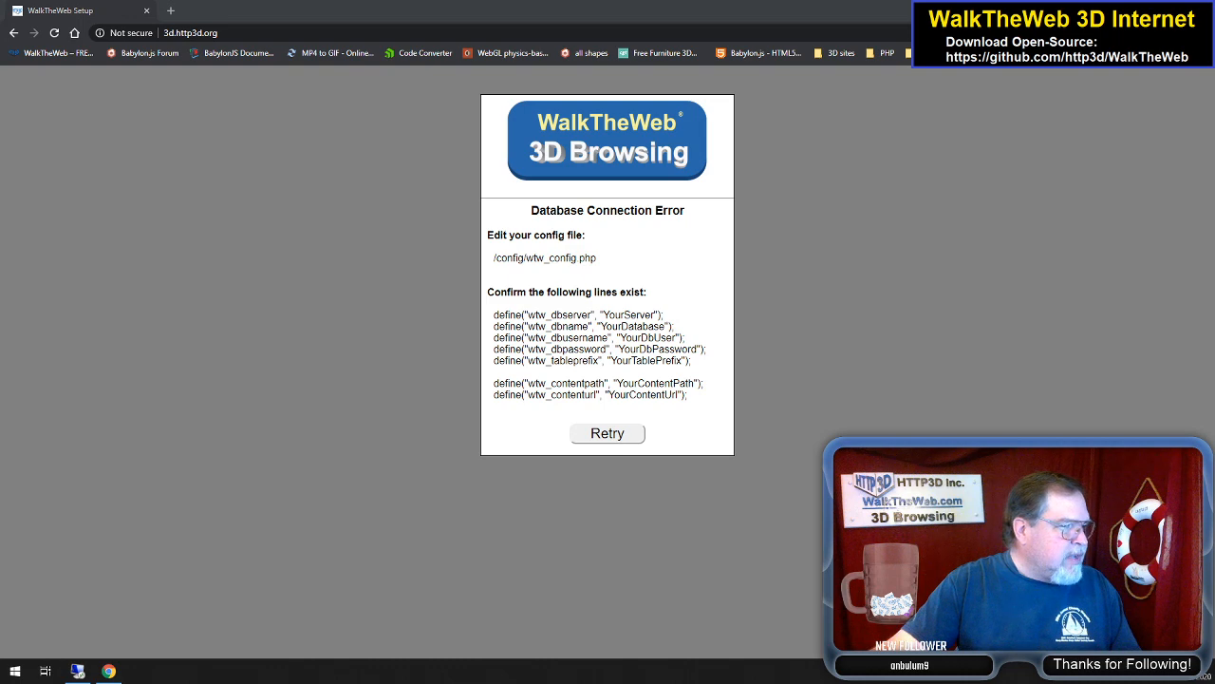
Step: Switch back to the 172.31.44.135 remote desktop session showing the 3d.http3d.org workspace in Notepad++
left_click(77, 670)
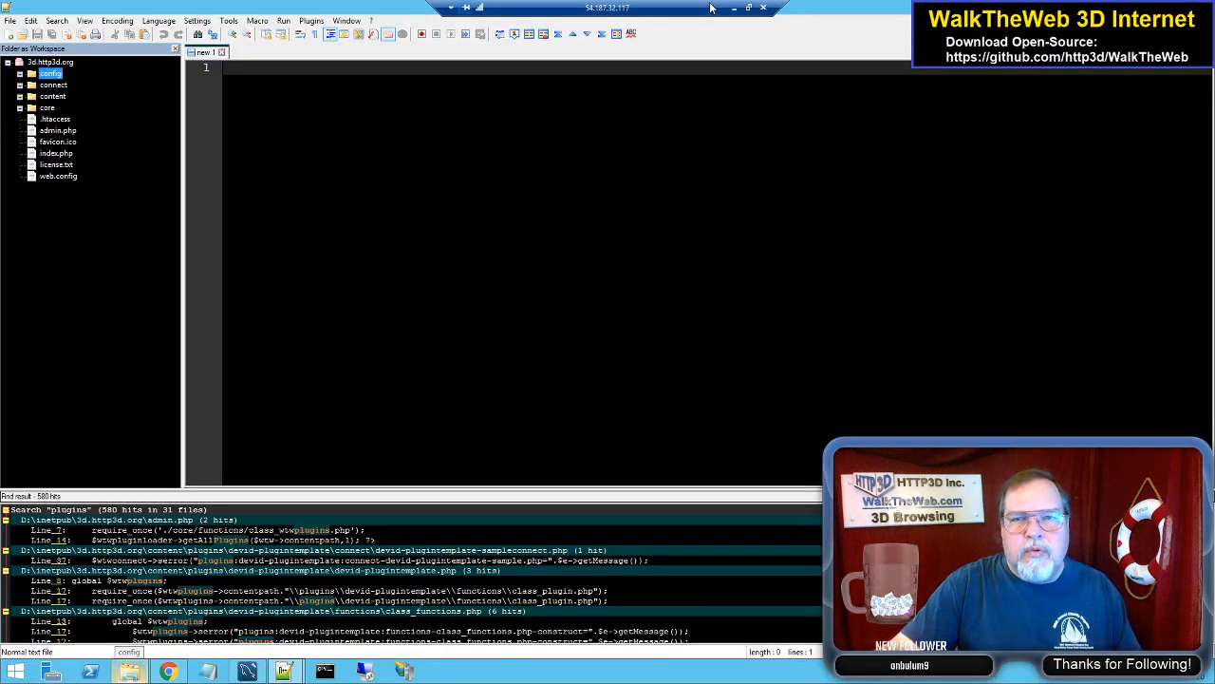
left_click(734, 8)
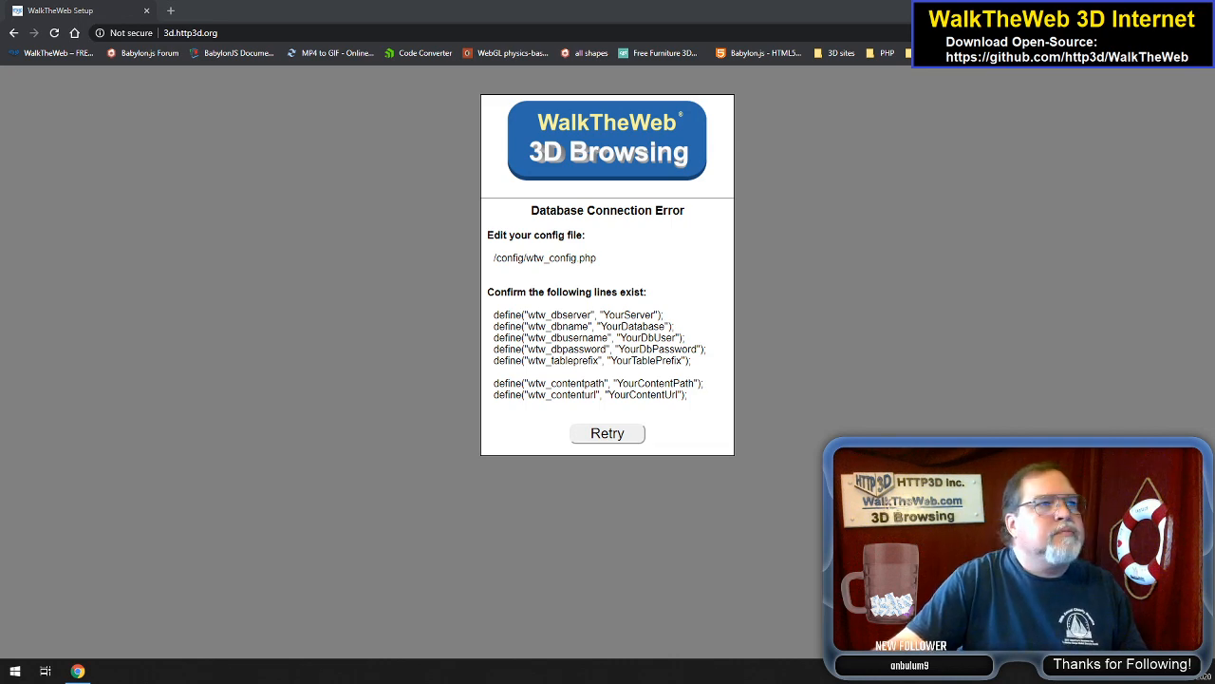
left_click_drag(0, 219, 607, 2)
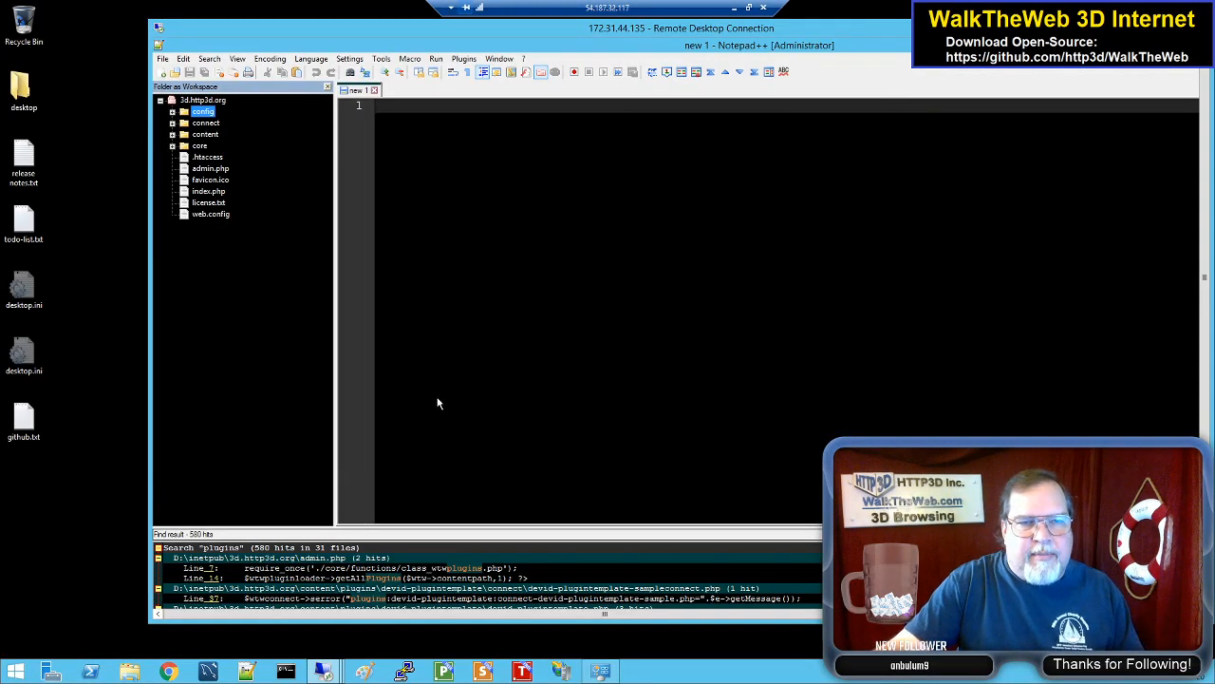
left_click(327, 676)
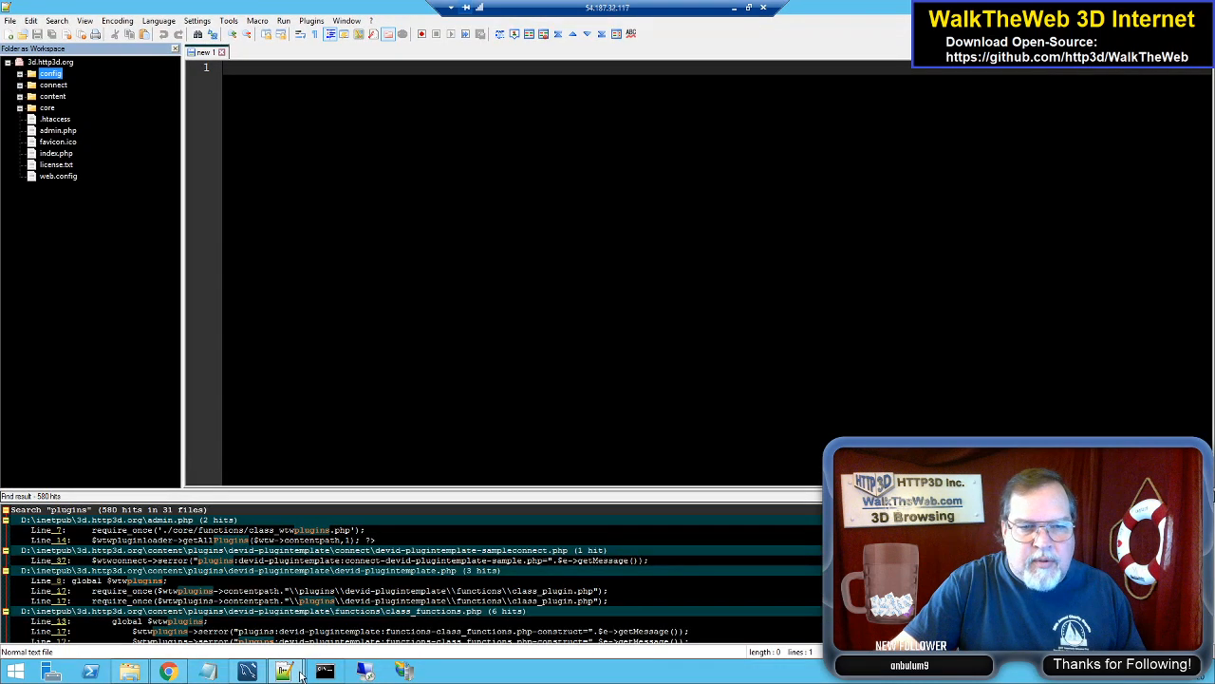
Step: Check the wtwuserorg account's schema privileges in MySQL Workbench, close Users and Privileges, and return to Notepad++
mouse_move(254, 674)
left_click(218, 600)
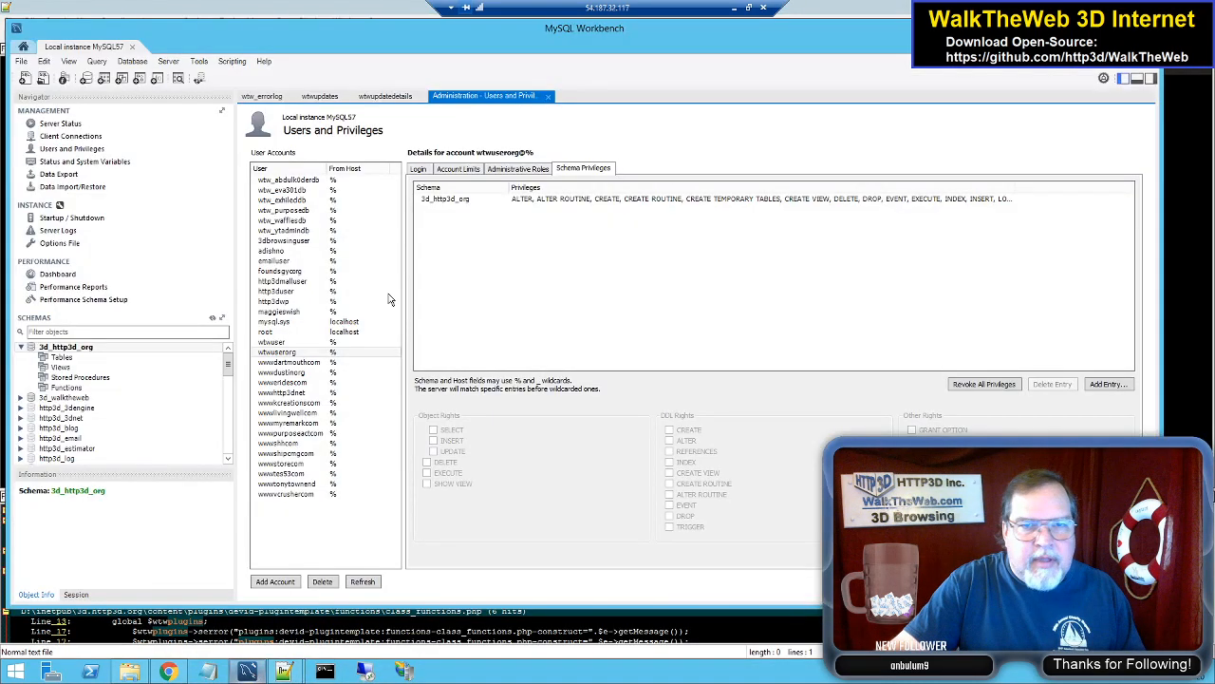
left_click(548, 97)
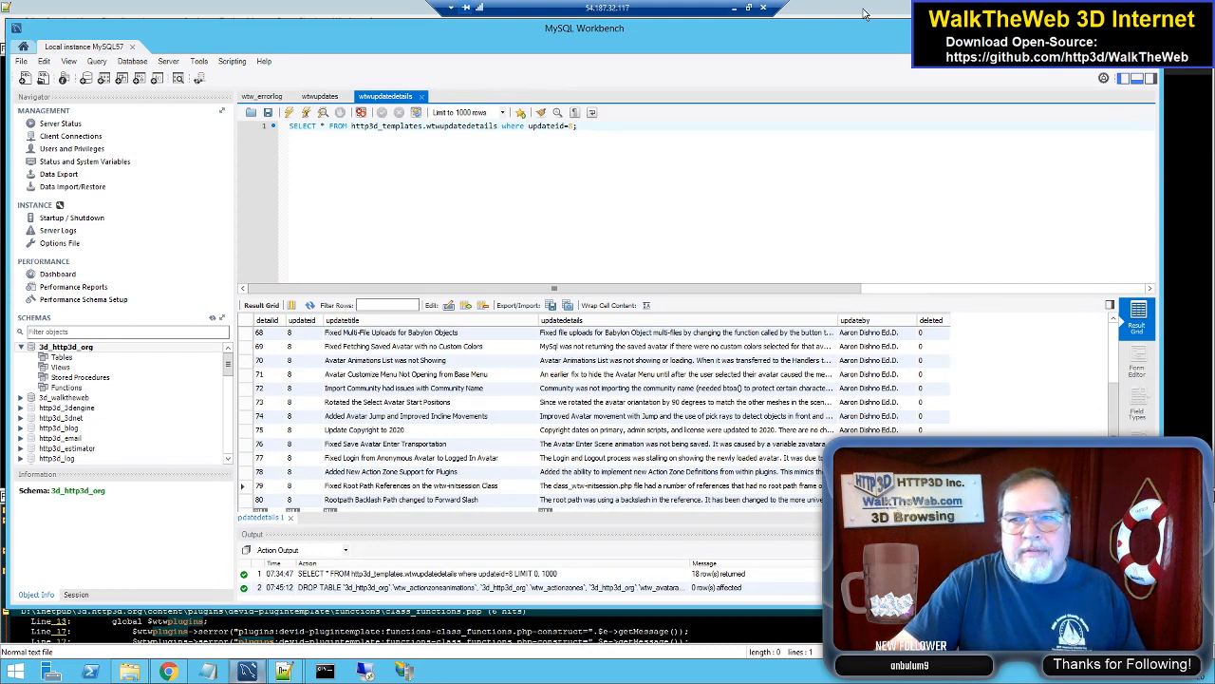
key("alt+Tab")
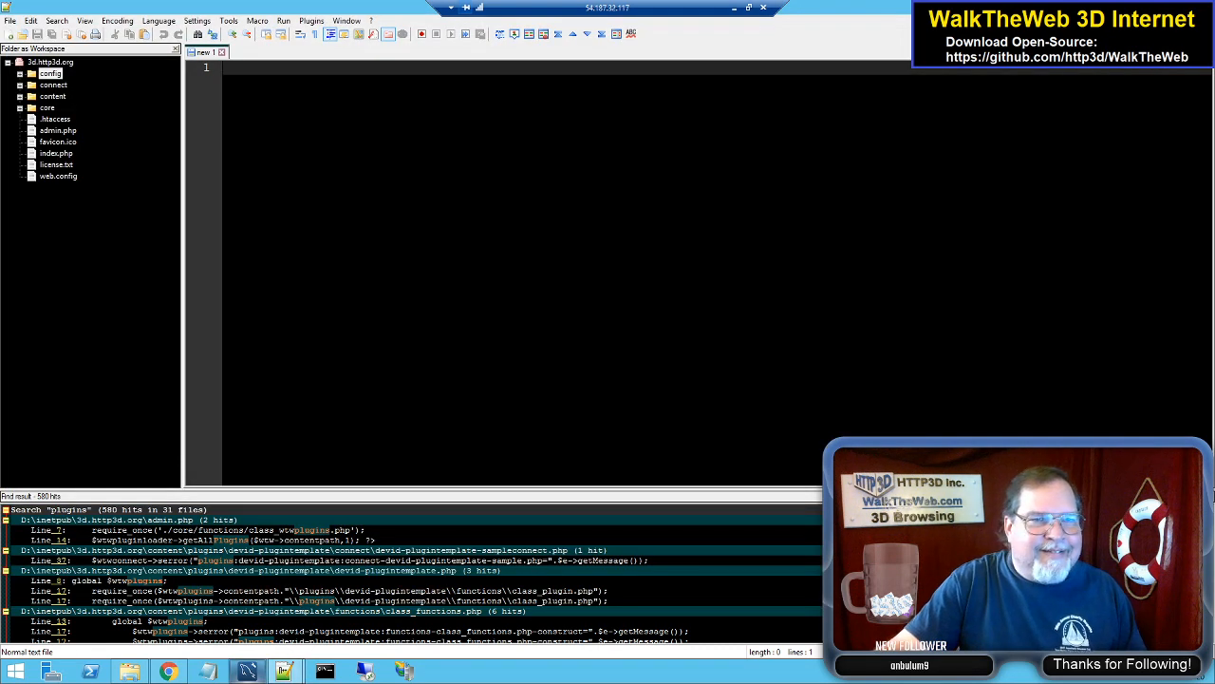
Step: Delete wtw_config.php from the 3d.http3d.org config folder in File Explorer
left_click(129, 672)
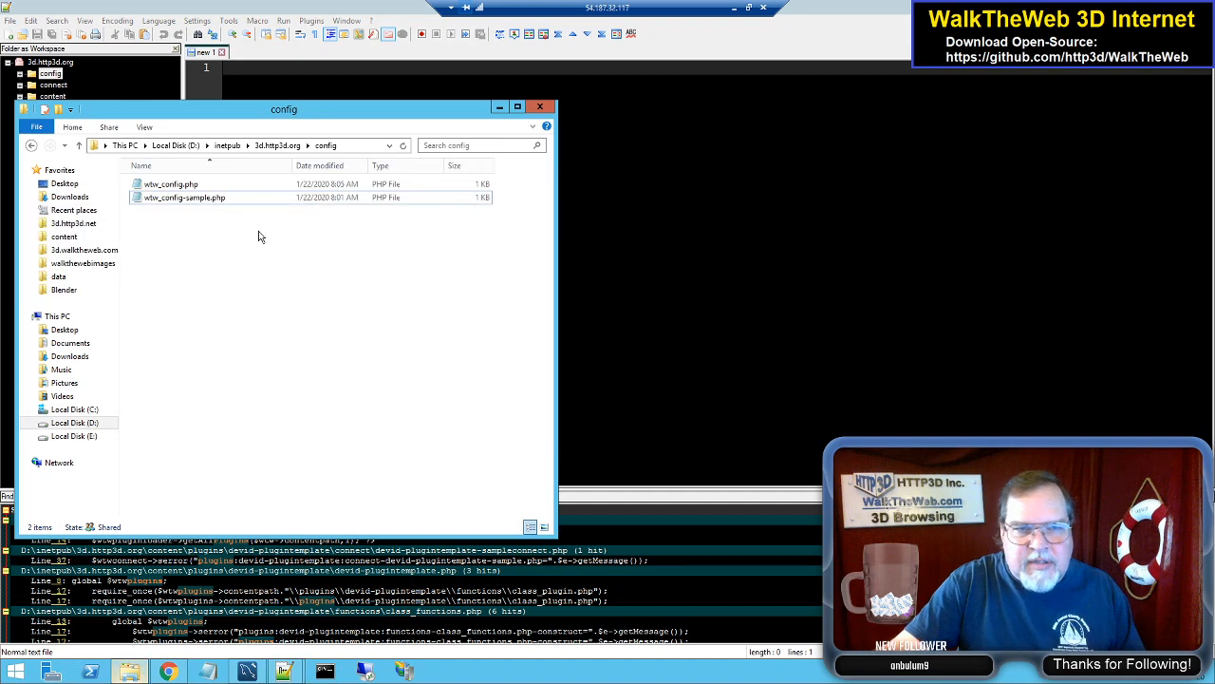
left_click(194, 185)
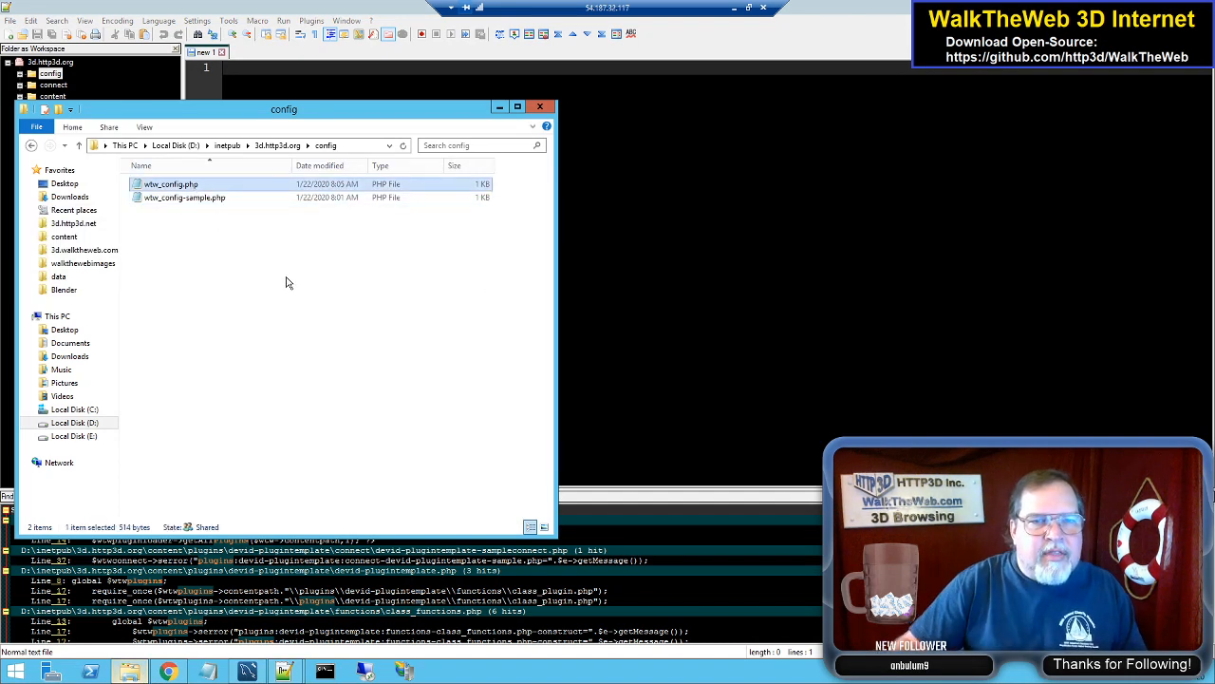
key("Delete")
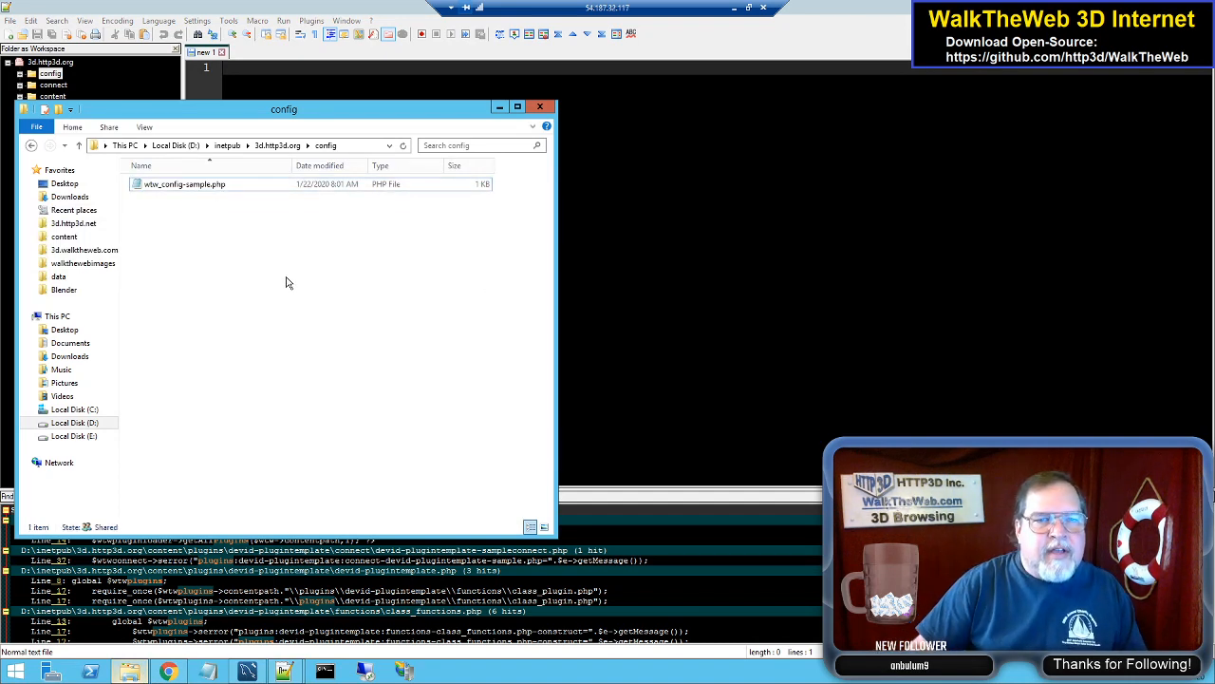
Step: Switch to the local Chrome browser and reload 3d.http3d.org to restart the setup
left_click(732, 7)
left_click(352, 31)
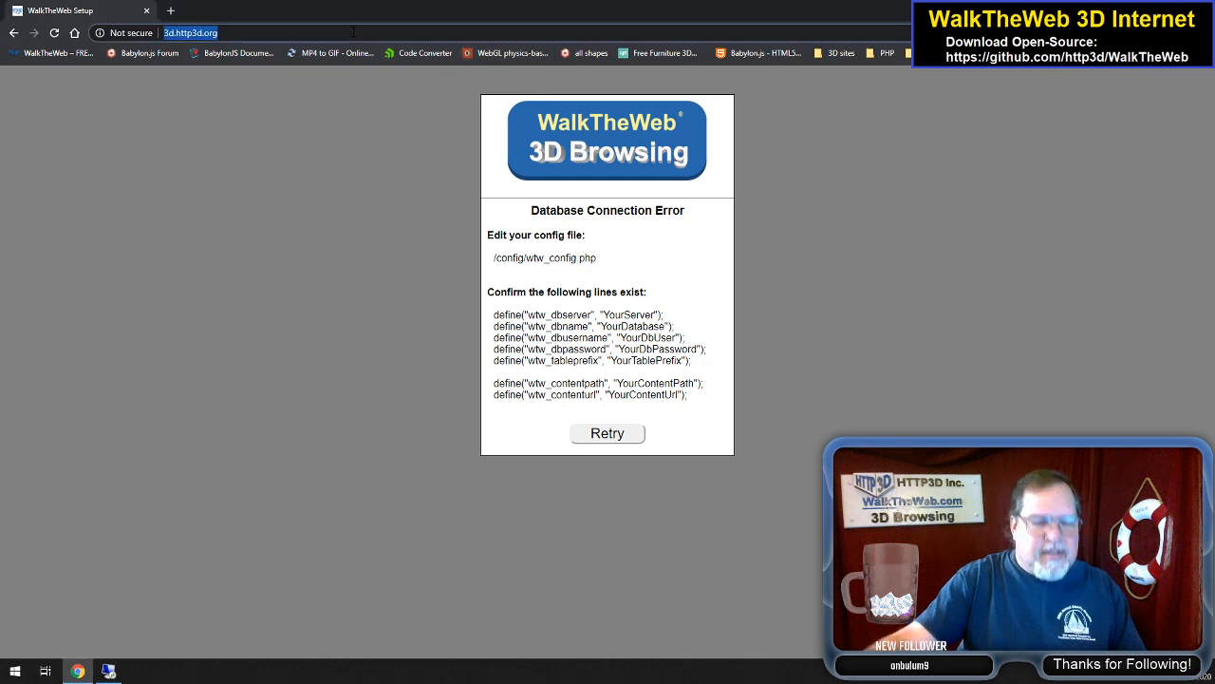
key("Return")
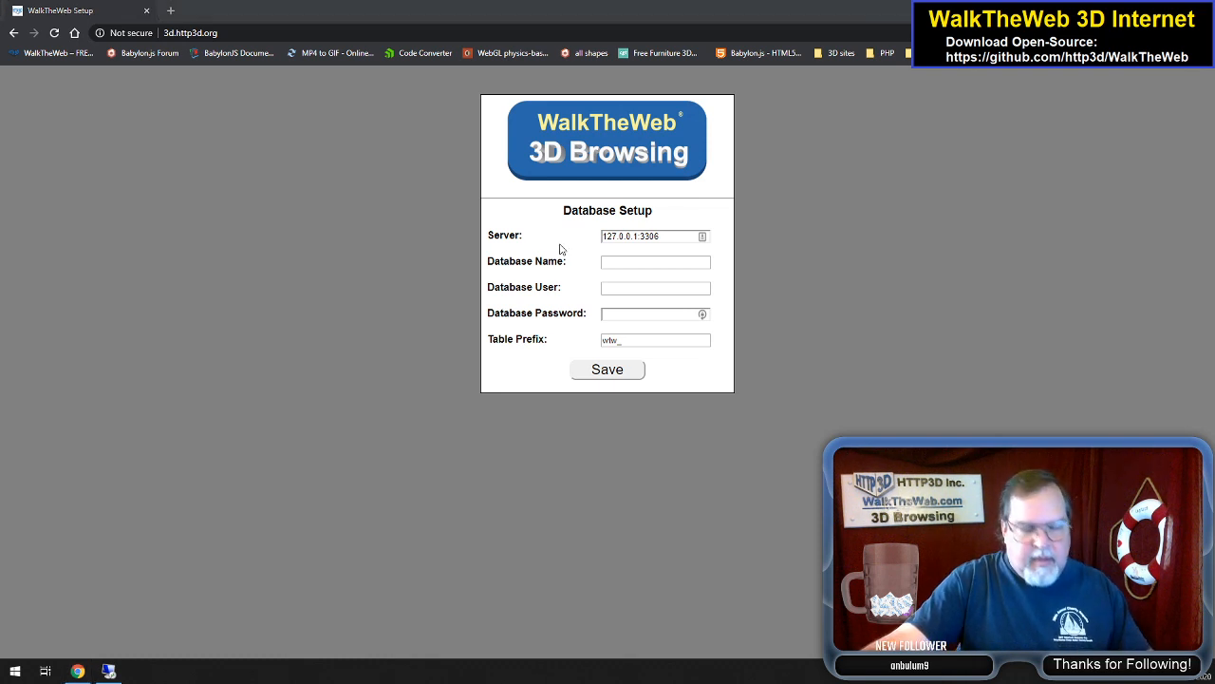
Step: In the database setup form, set the server to 172.31.44.135:3306, the database name to 3d_http3d_org and the user to wtwuserorg
left_click_drag(700, 238, 567, 237)
type("172.31.44.135:3306")
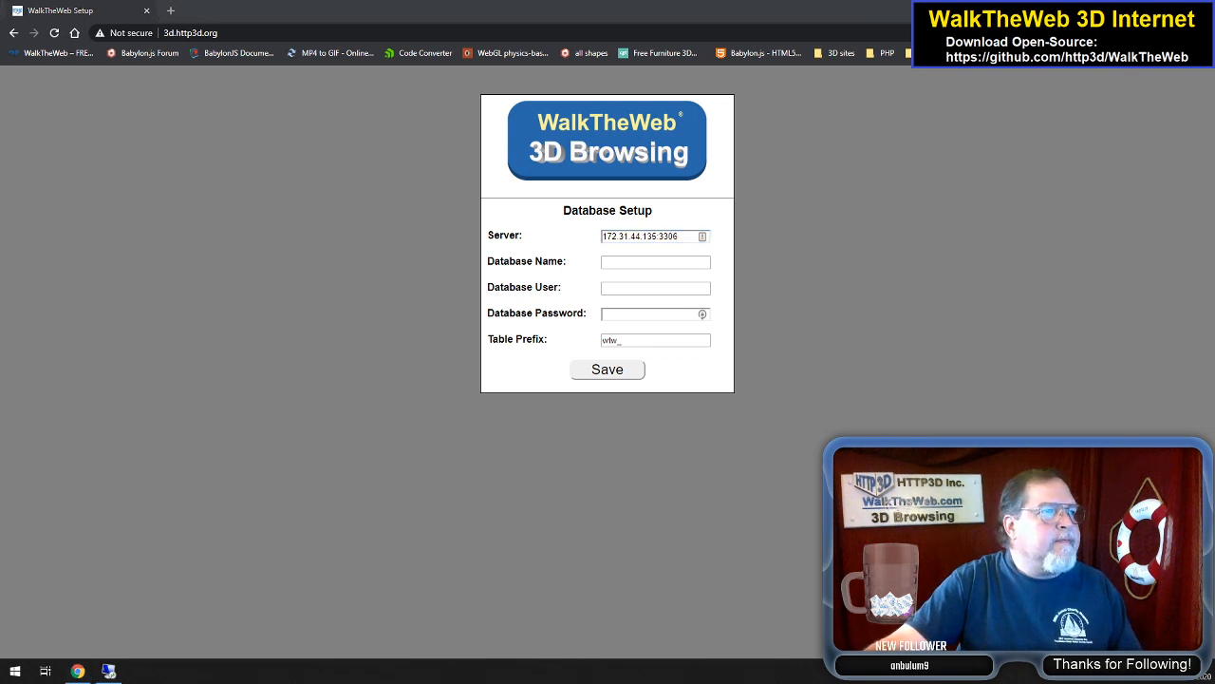
left_click(663, 264)
key("Down")
key("Return")
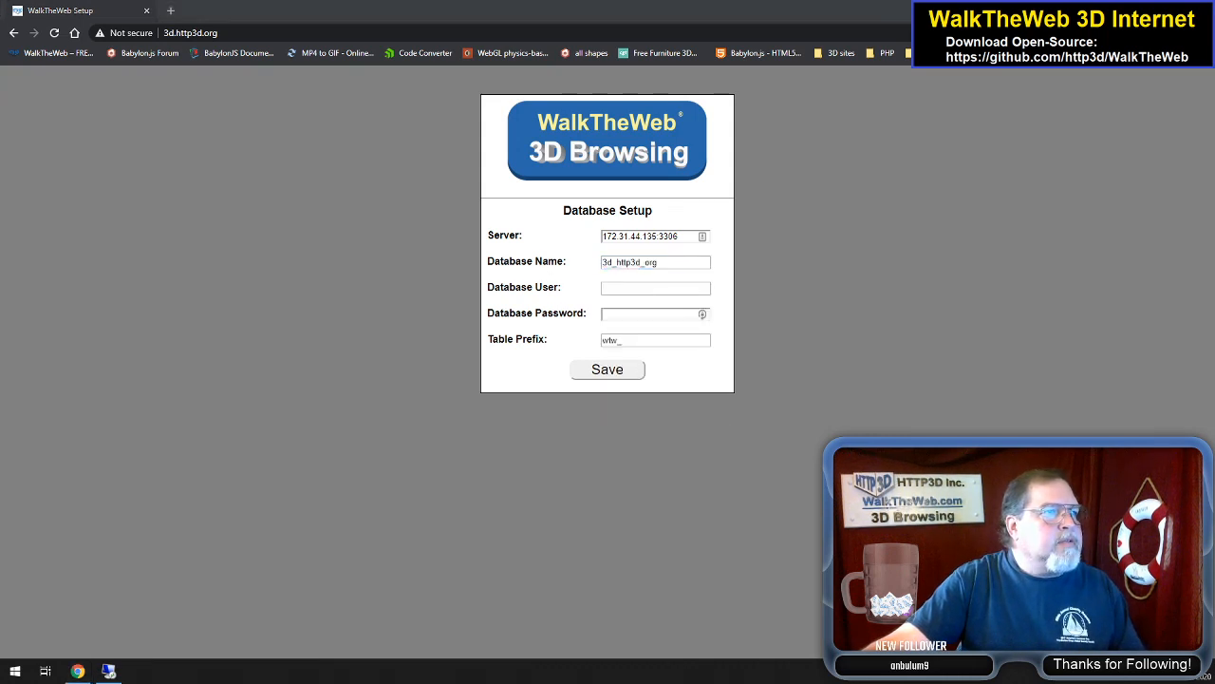
left_click(667, 287)
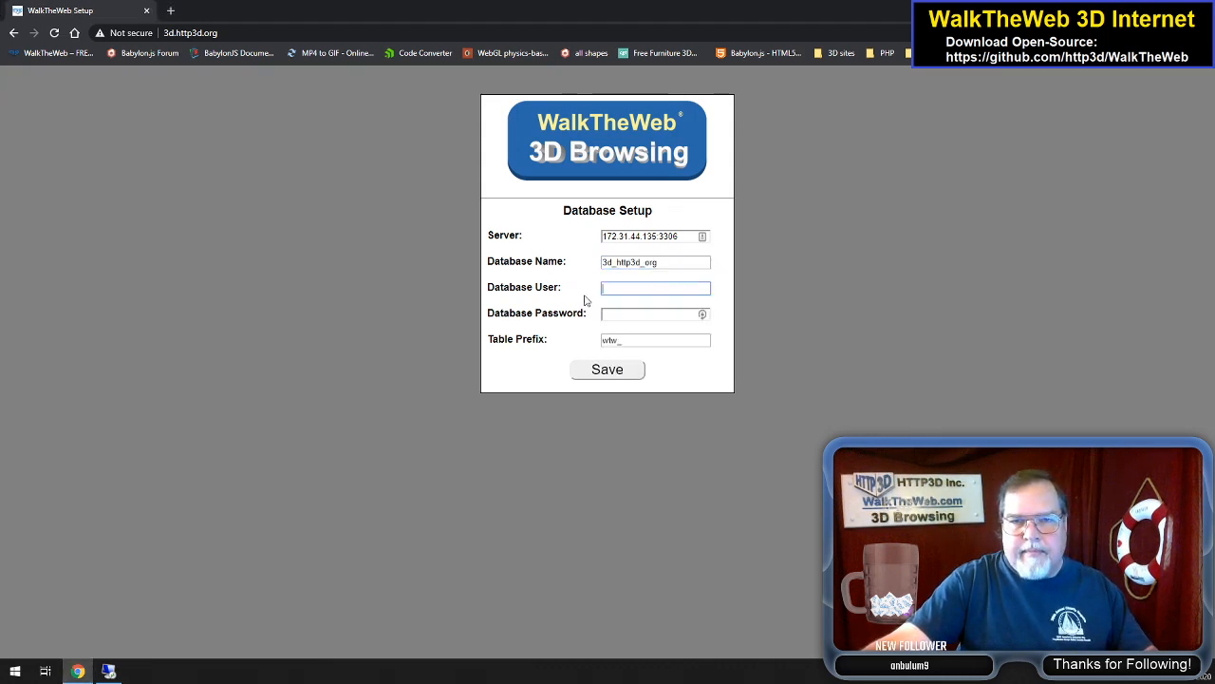
type("wtwuserorg")
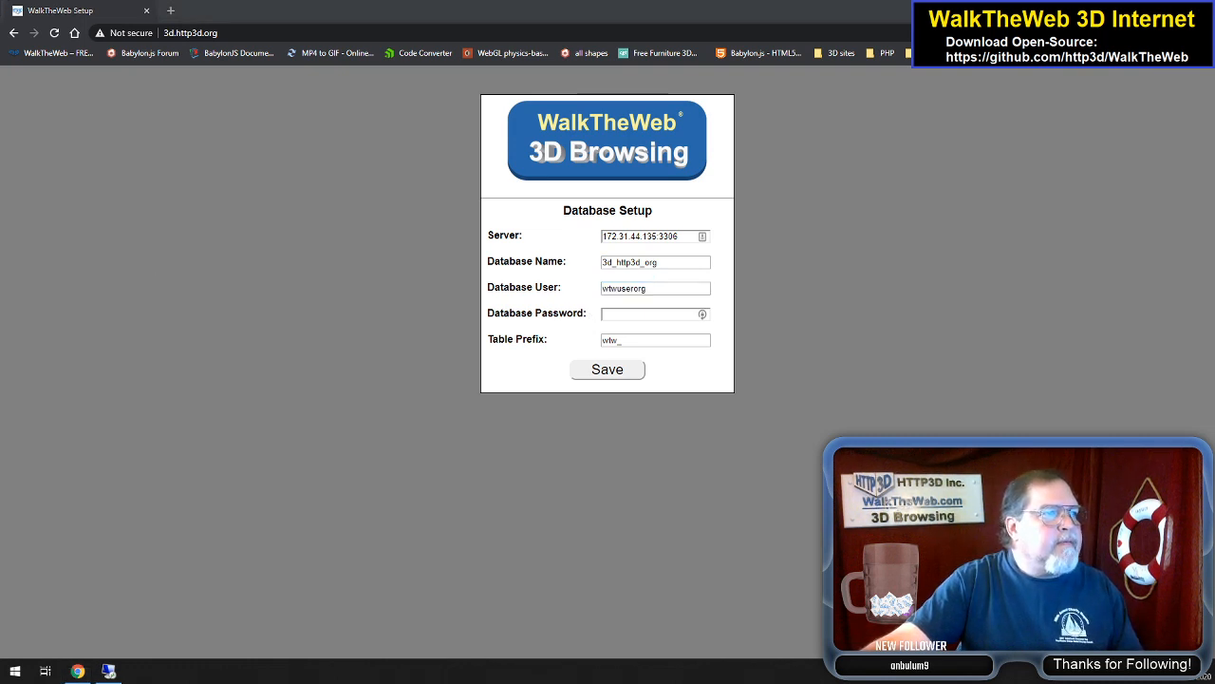
Step: Paste the database password, save the database setup and decline adding the login to LastPass
left_click(643, 315)
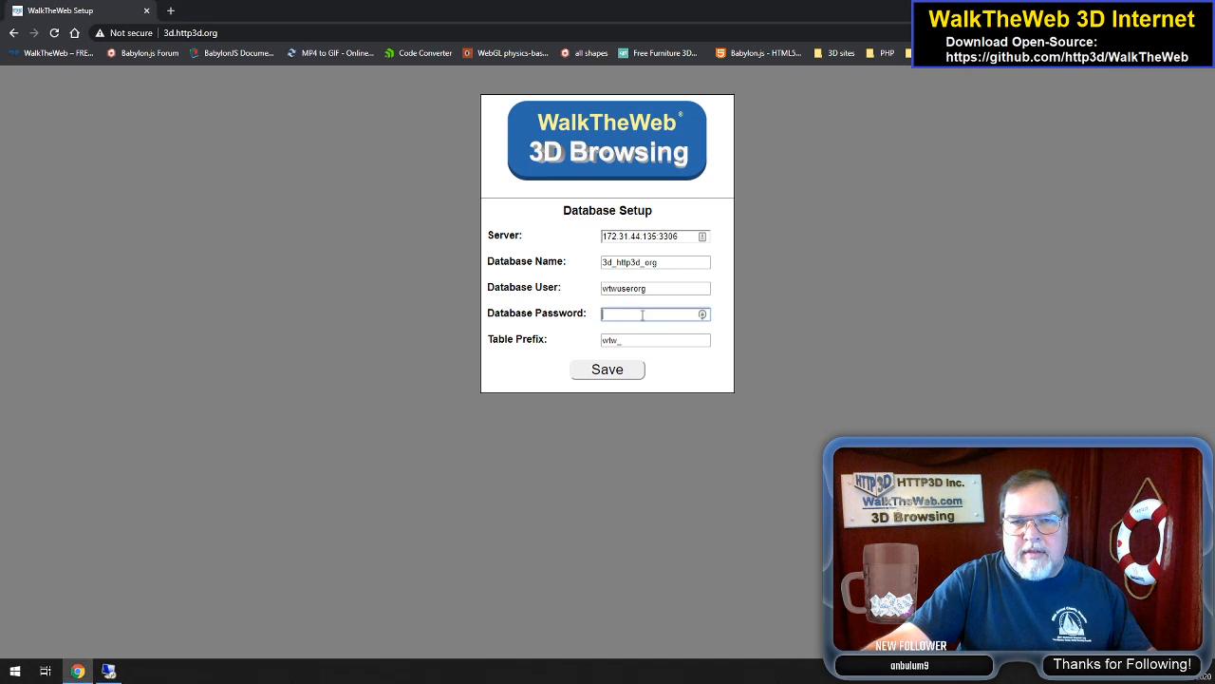
key("ctrl+v")
left_click(618, 373)
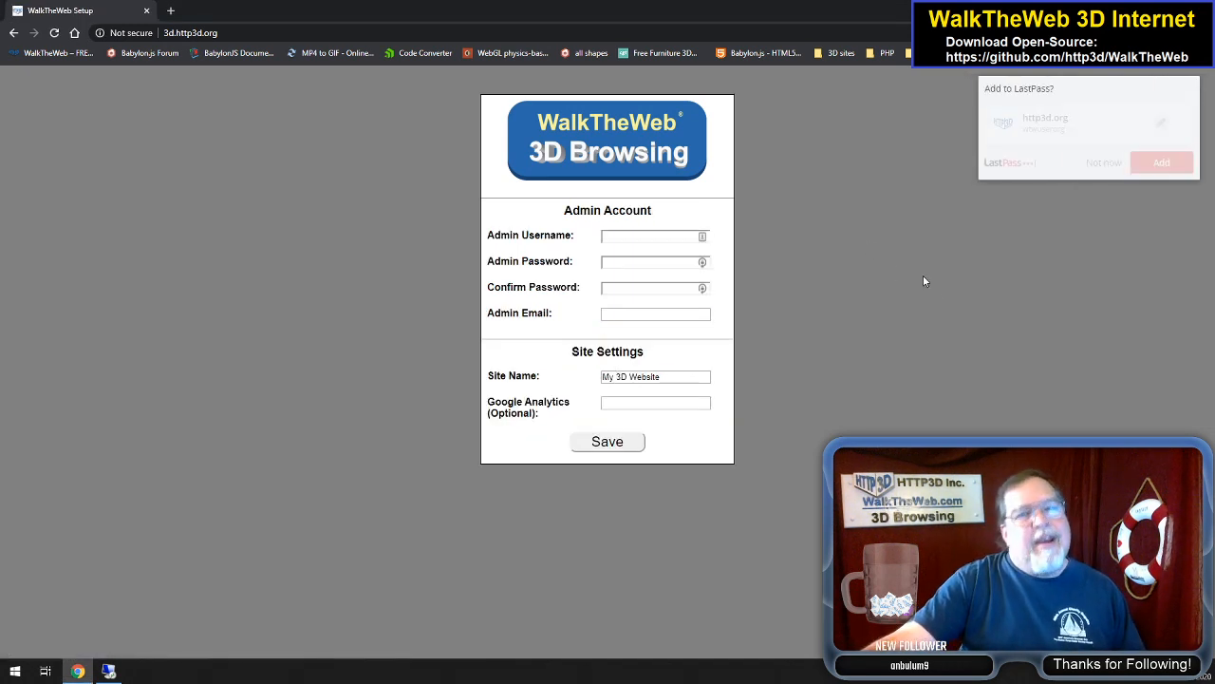
left_click(1102, 164)
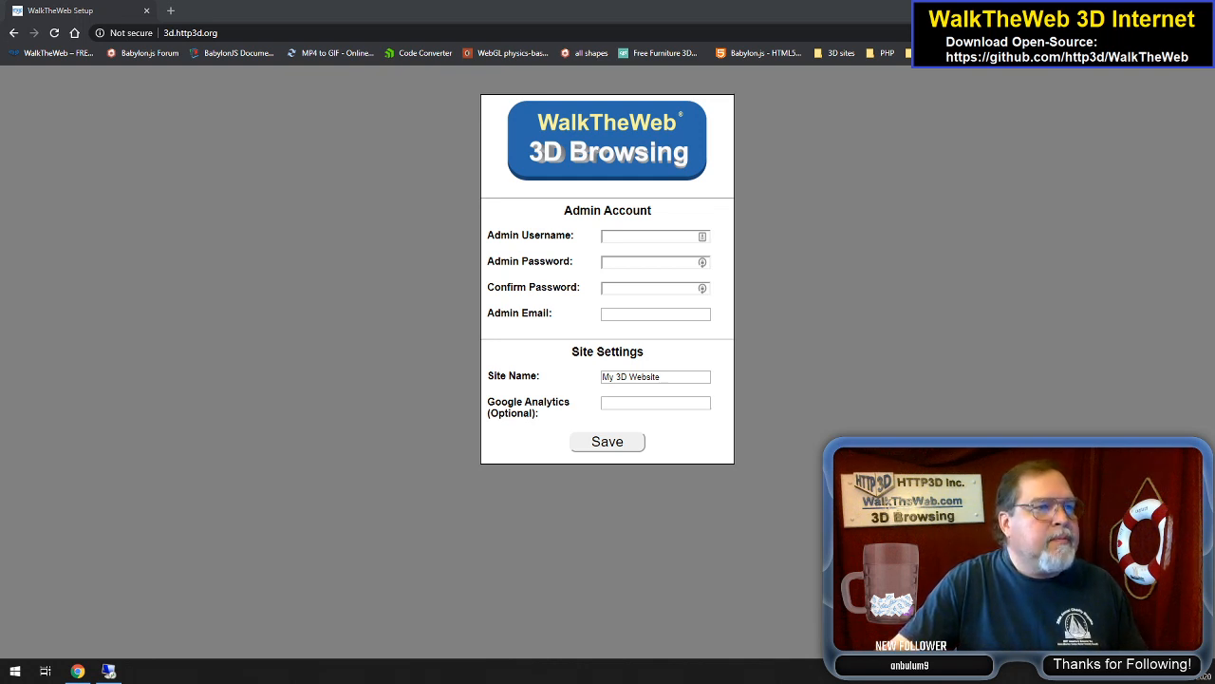
Step: Fill in the admin account's username, password, password confirmation and e-mail
key("alt+Tab")
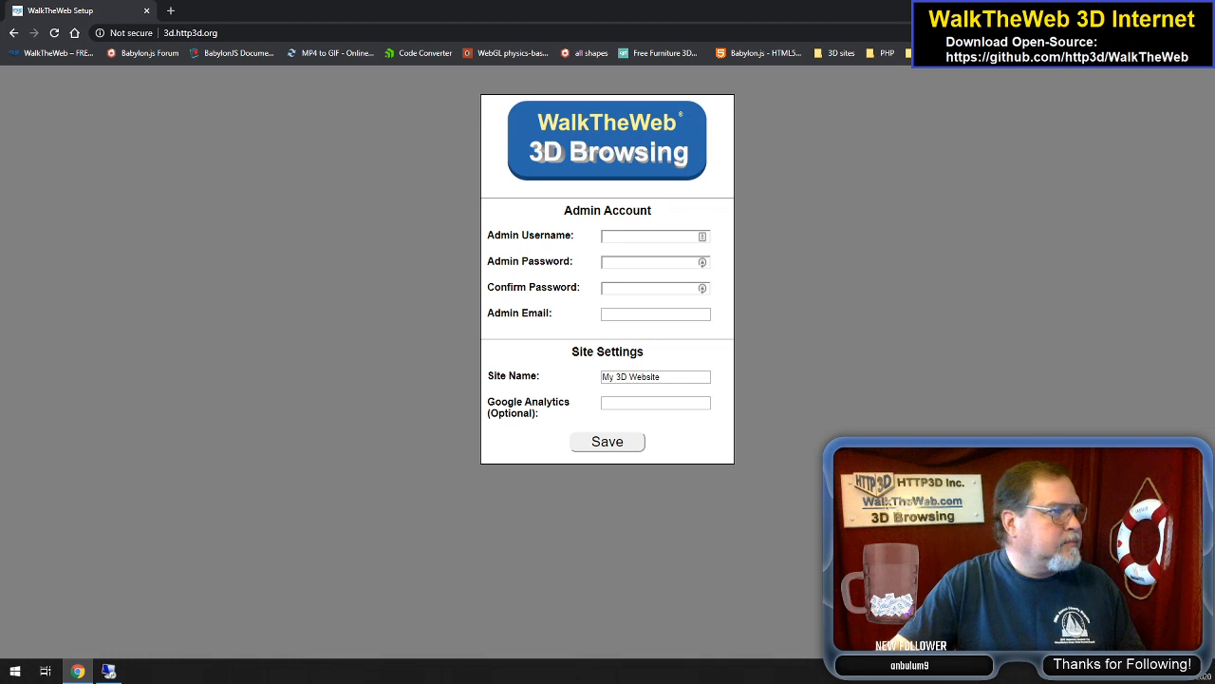
left_click(628, 236)
type("adishn")
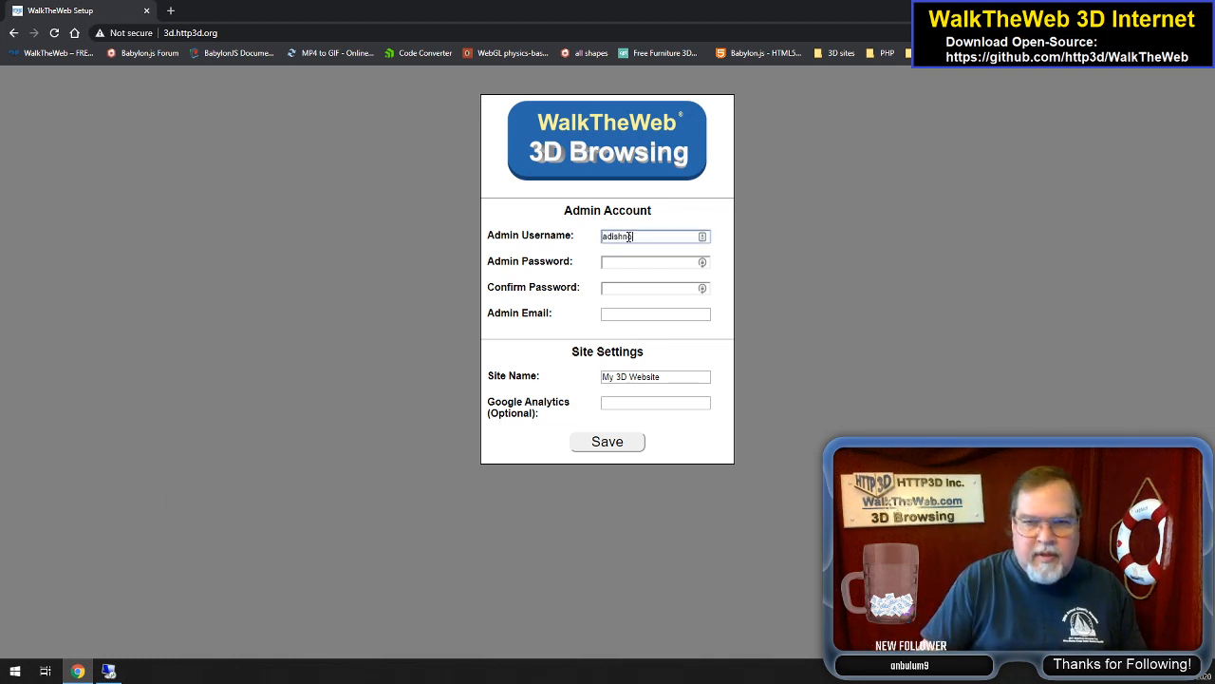
key("Tab")
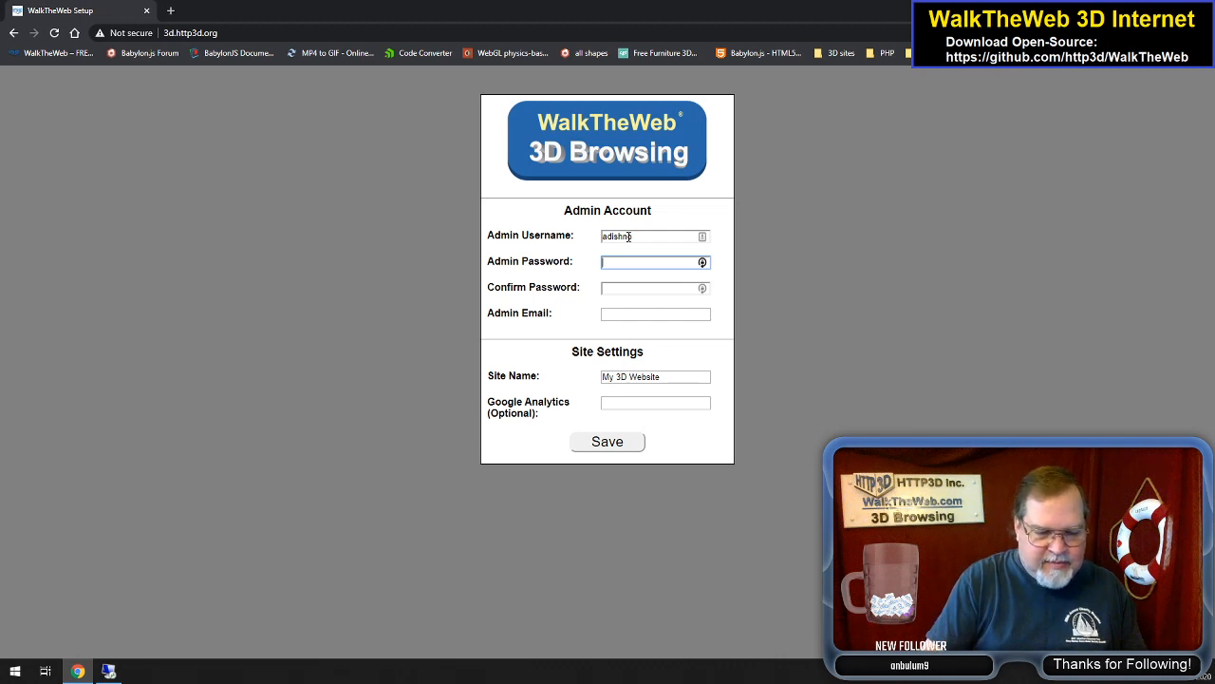
type("•••••••")
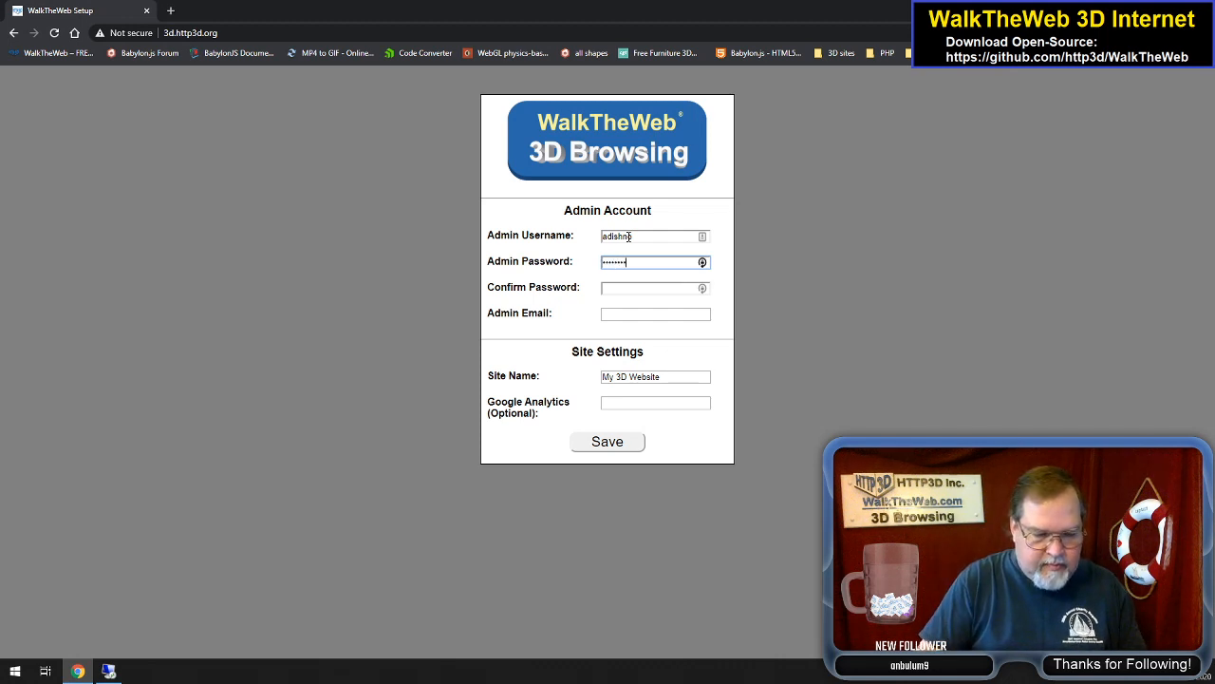
type("••••")
key("Tab")
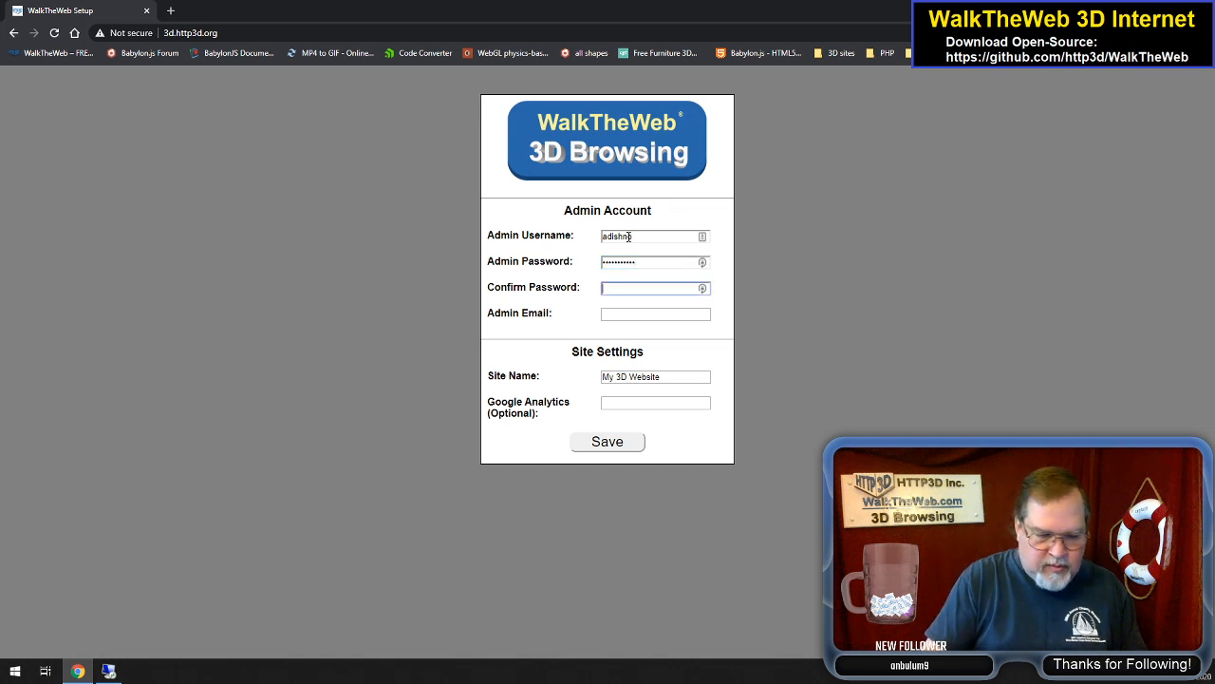
type("•••••••")
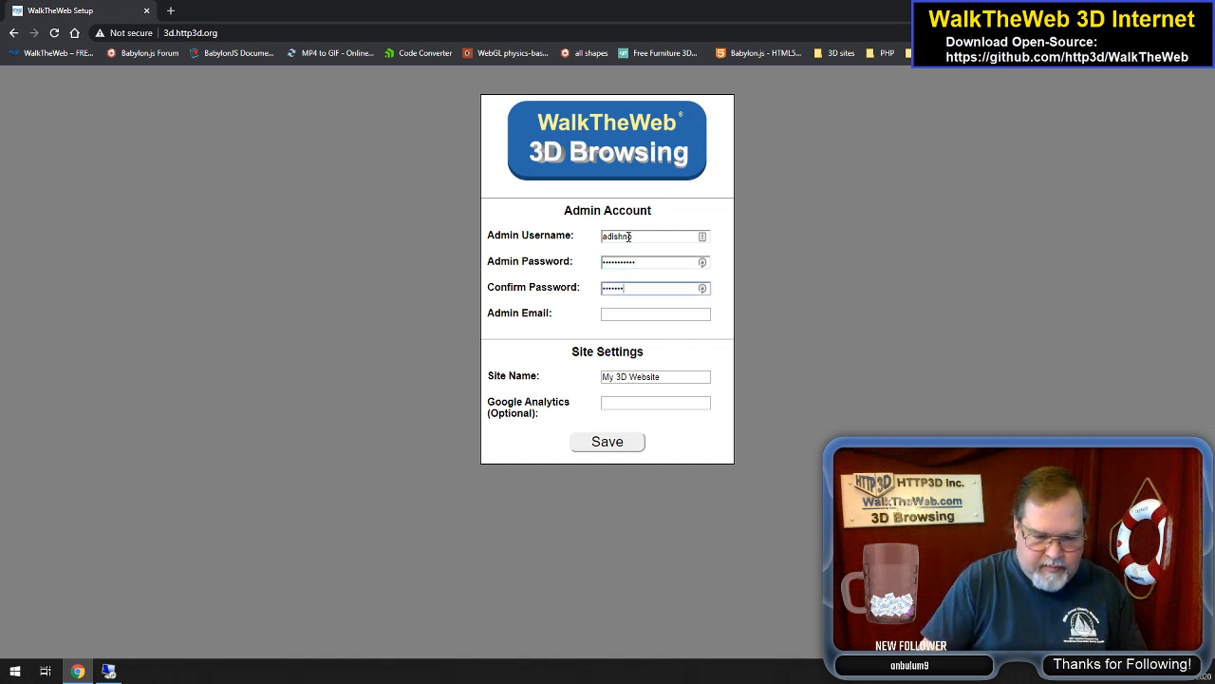
key("Tab")
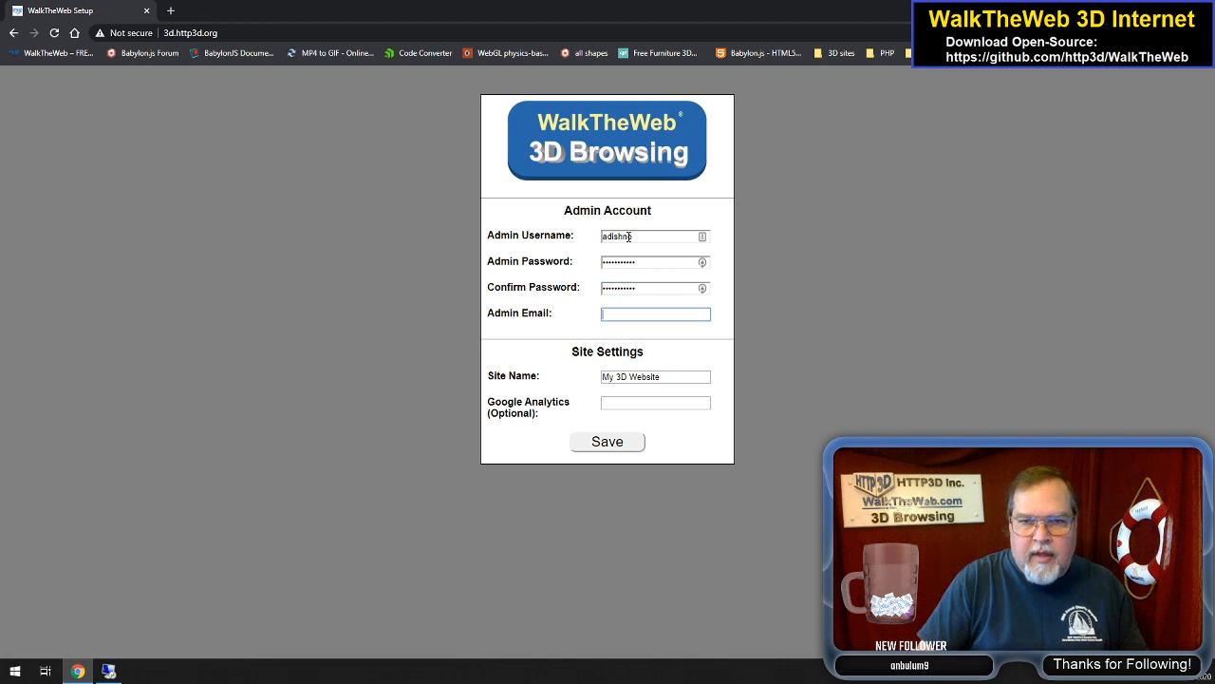
type("ad")
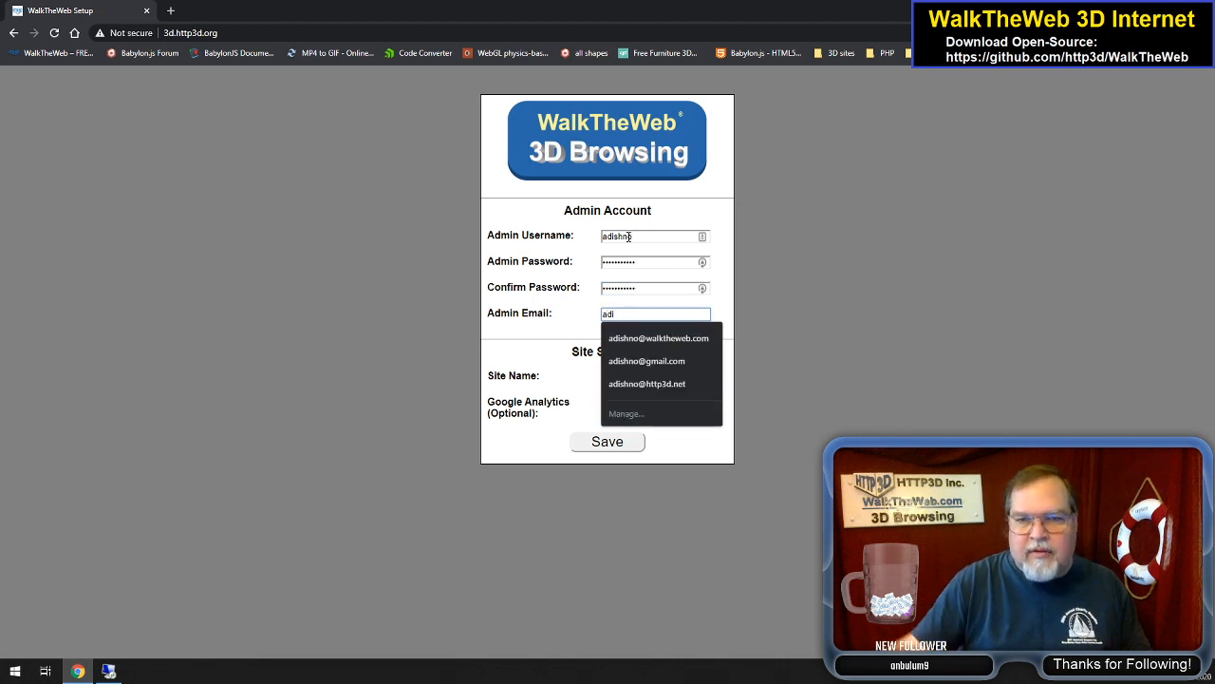
type("i")
left_click(678, 340)
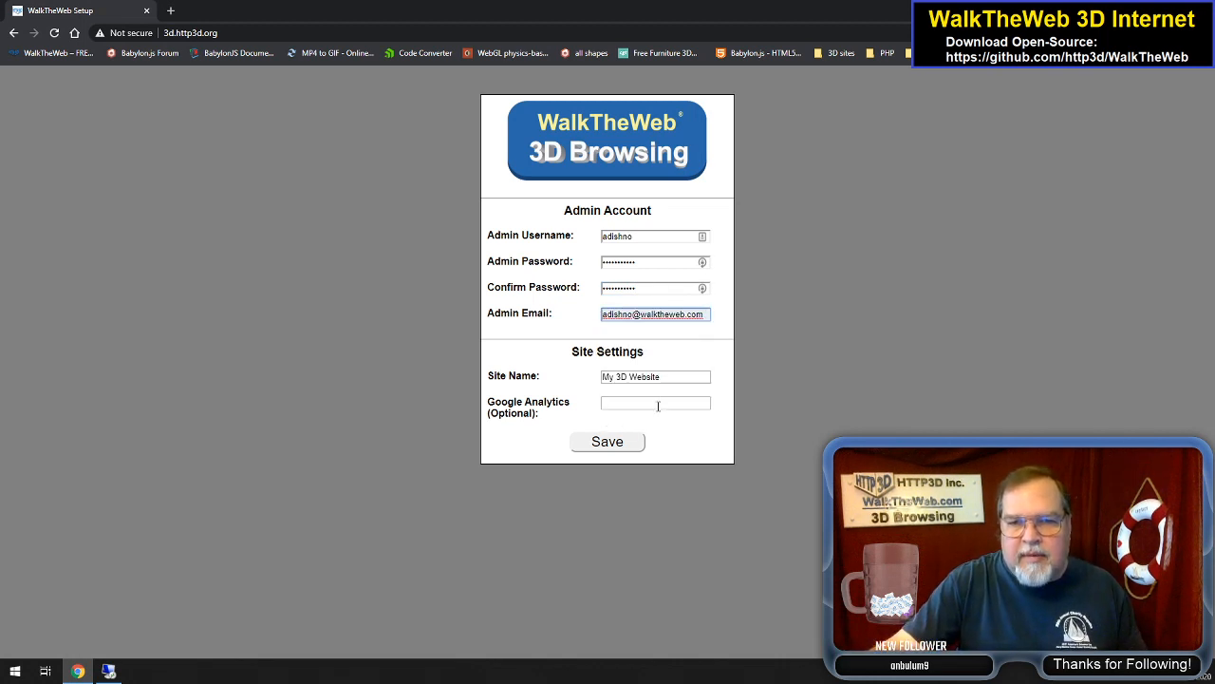
Step: Replace "My" in the site name with the owner's first name, save the site setup and decline adding the login to LastPass
left_click_drag(617, 376, 592, 383)
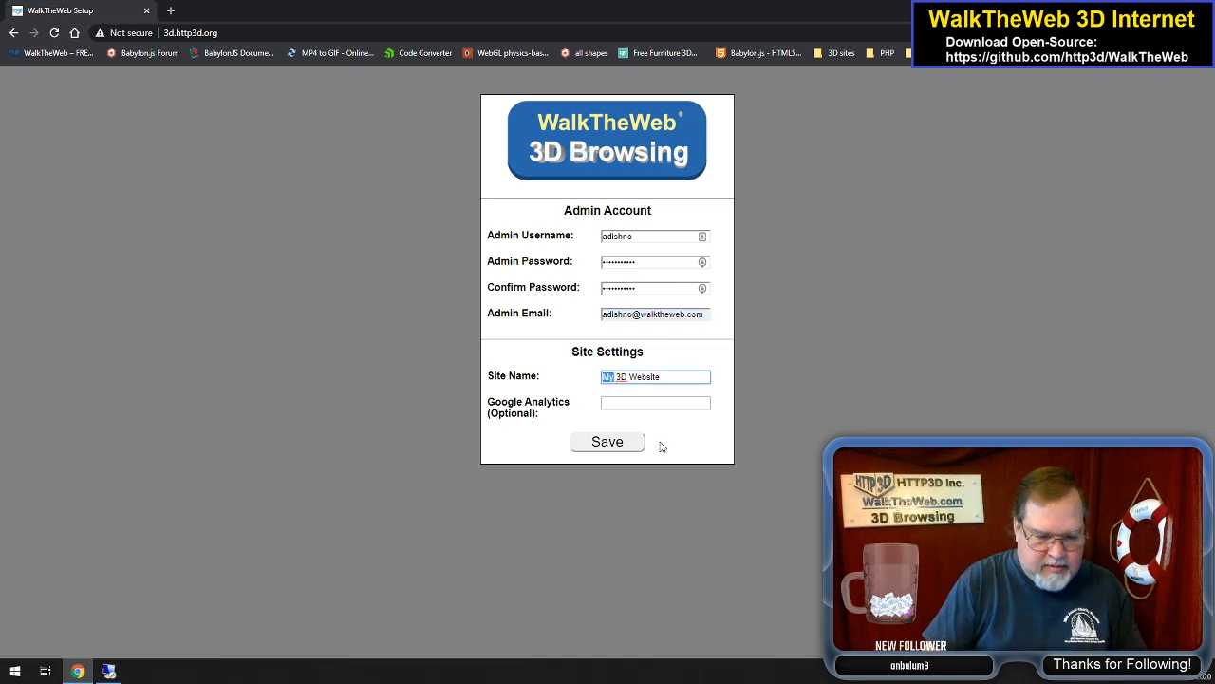
type("AAron")
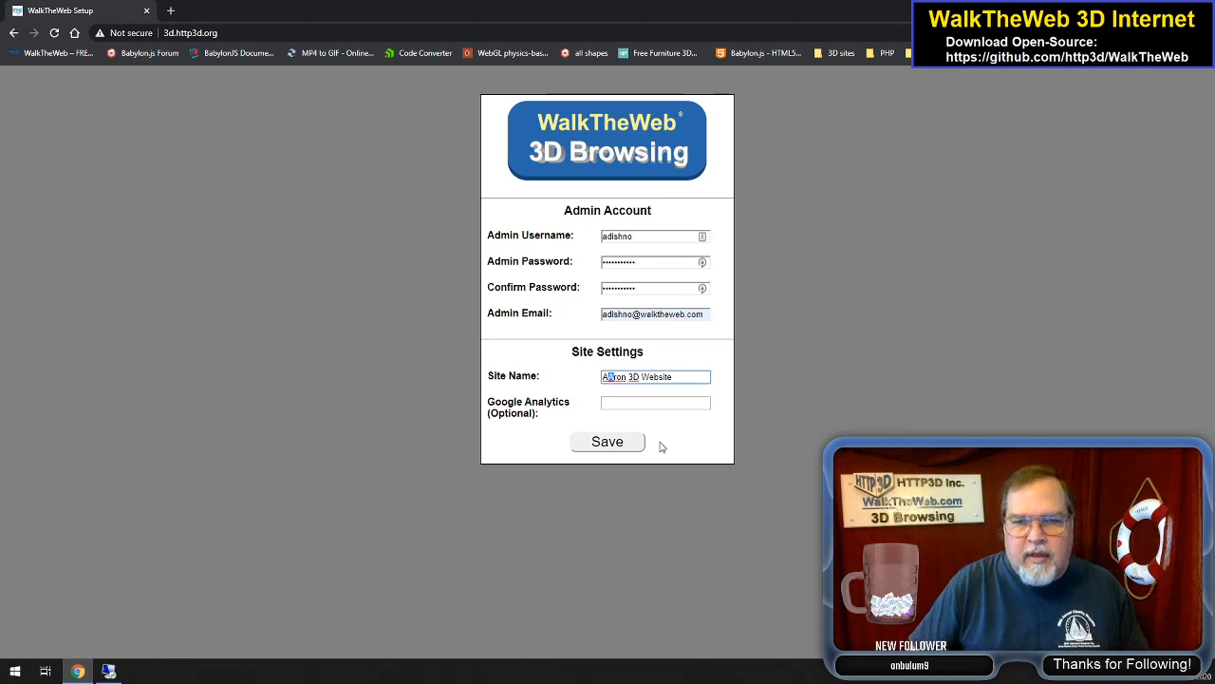
type("a")
key("End")
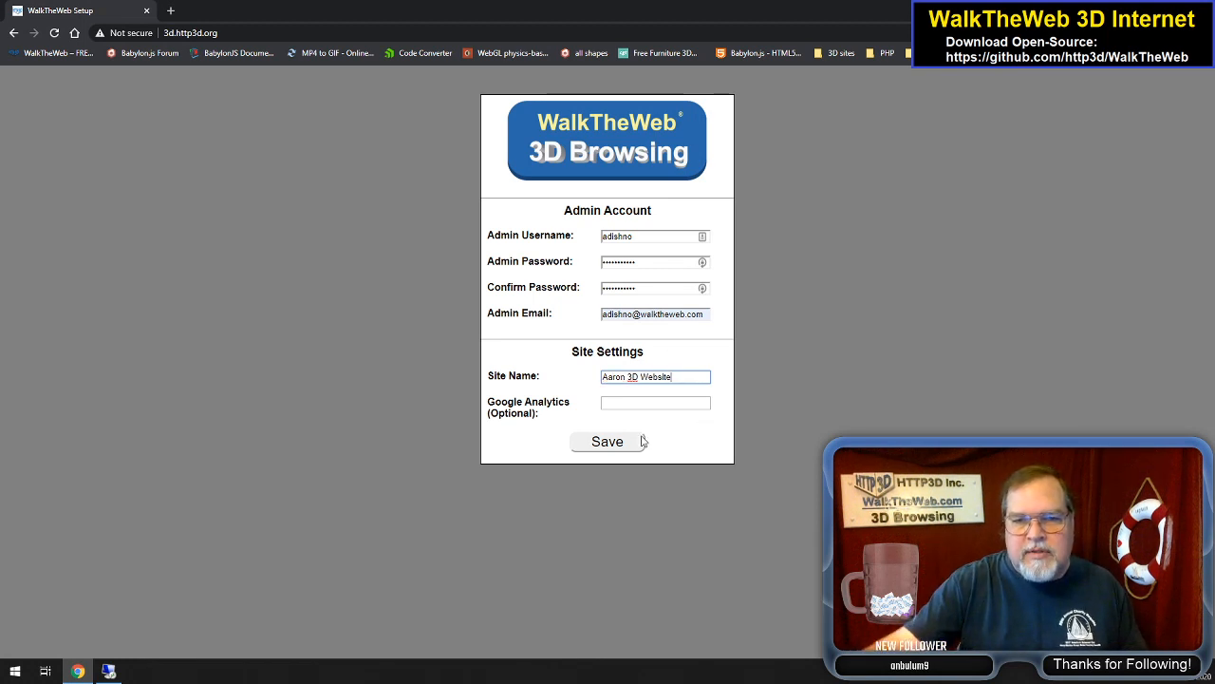
left_click(627, 442)
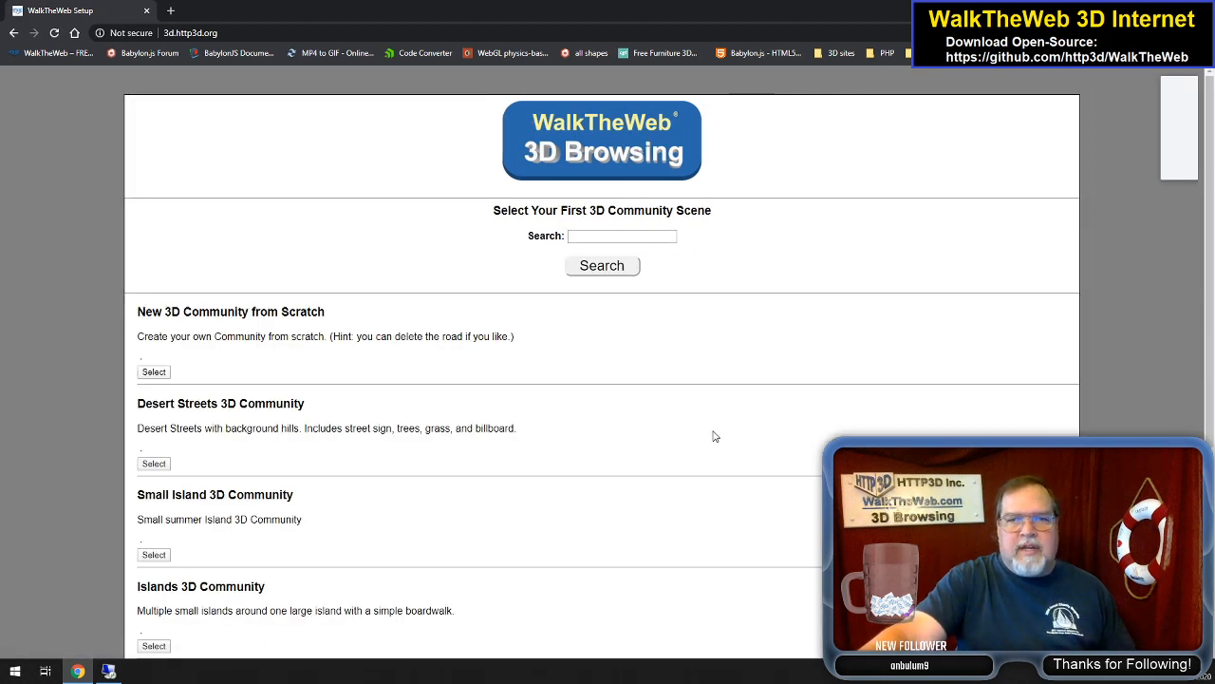
left_click(1084, 165)
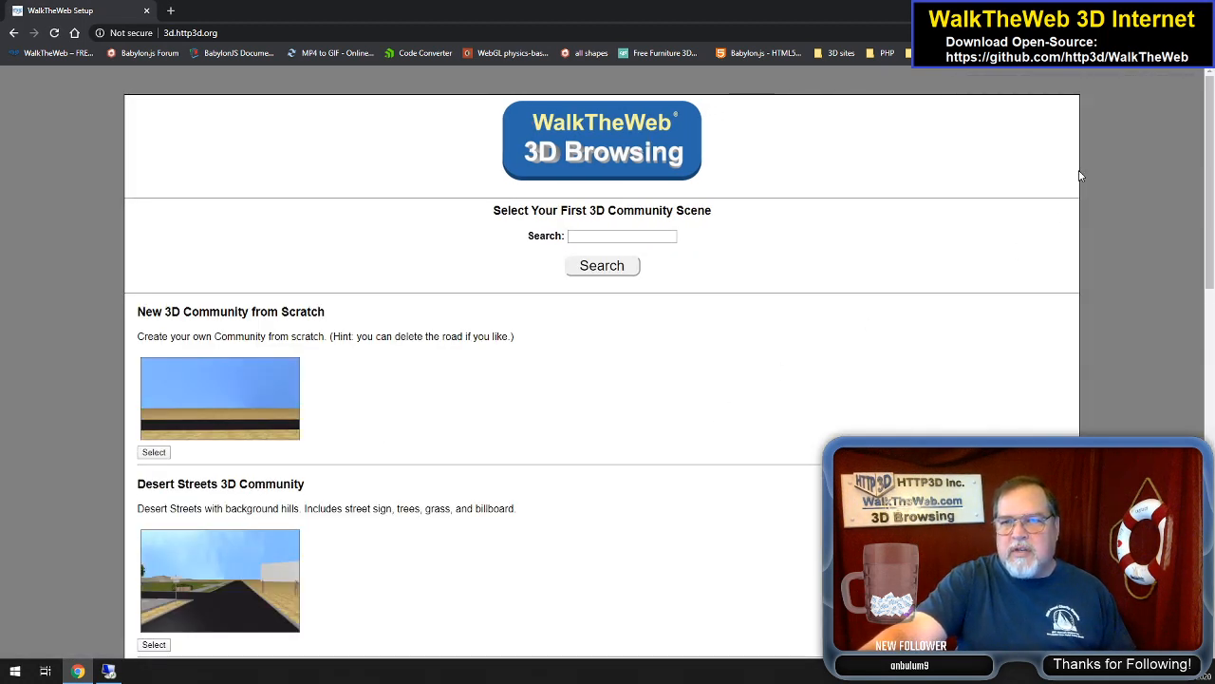
Step: Look through the 3D community templates and choose one to install as the first community scene
scroll(513, 447, "down", 9)
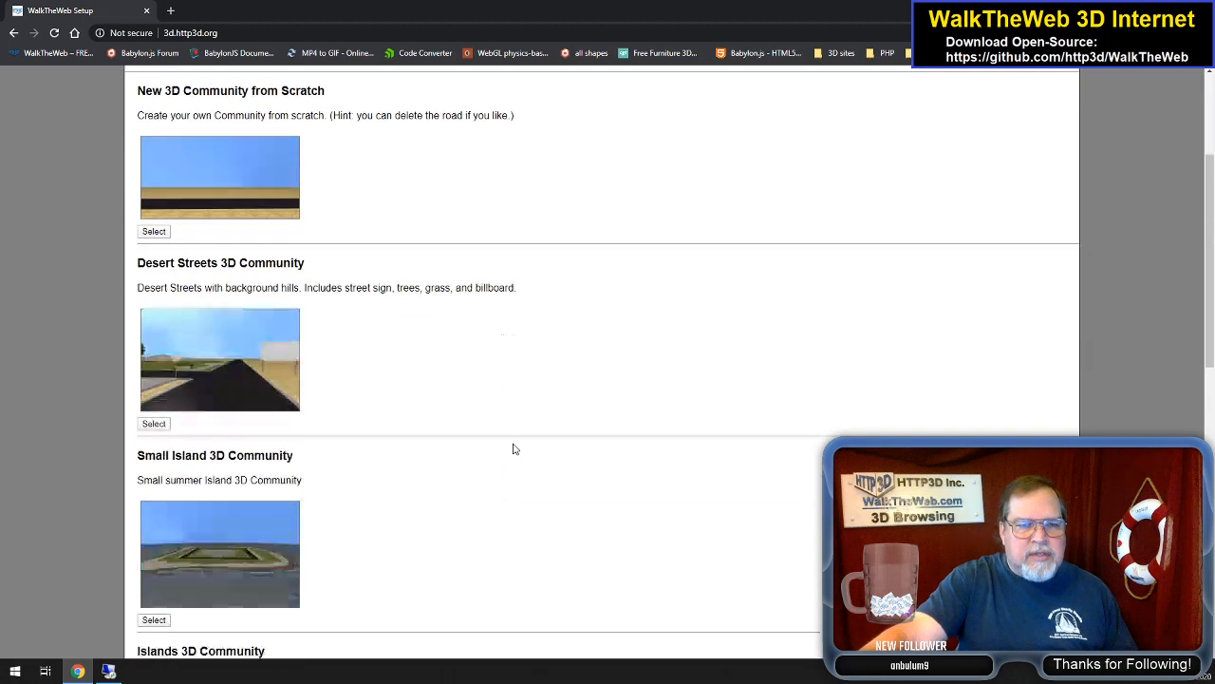
scroll(512, 447, "up", 5)
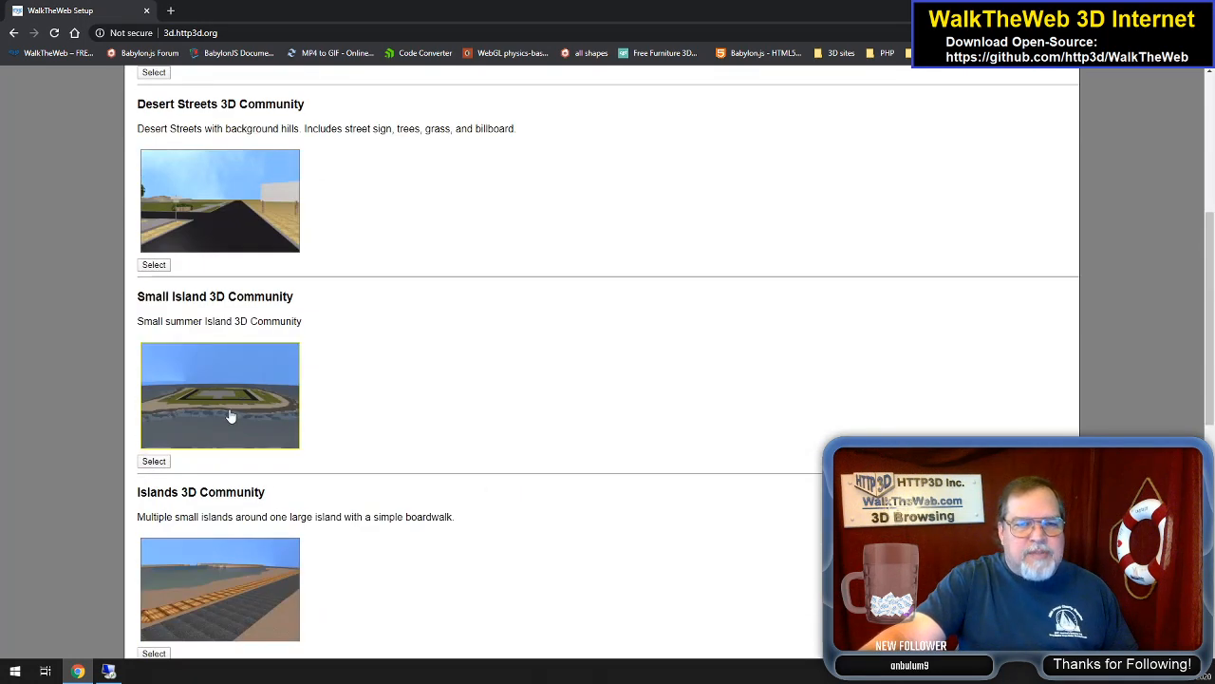
scroll(225, 415, "up", 3)
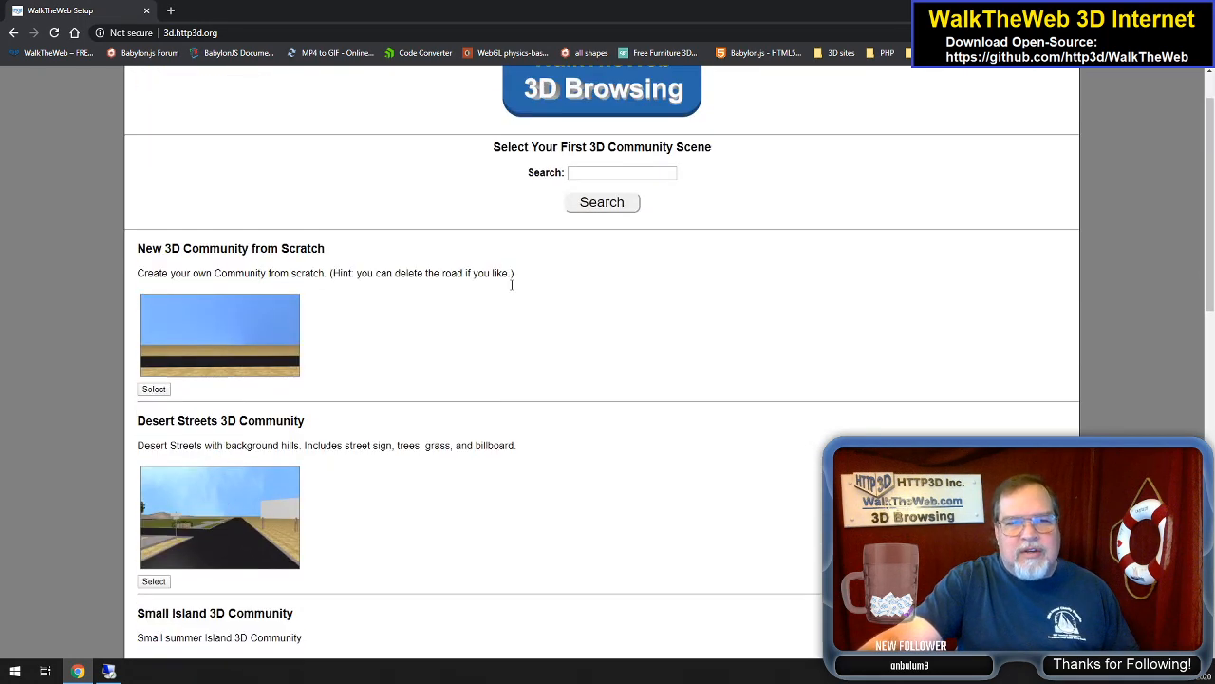
scroll(307, 504, "down", 3)
left_click(217, 457)
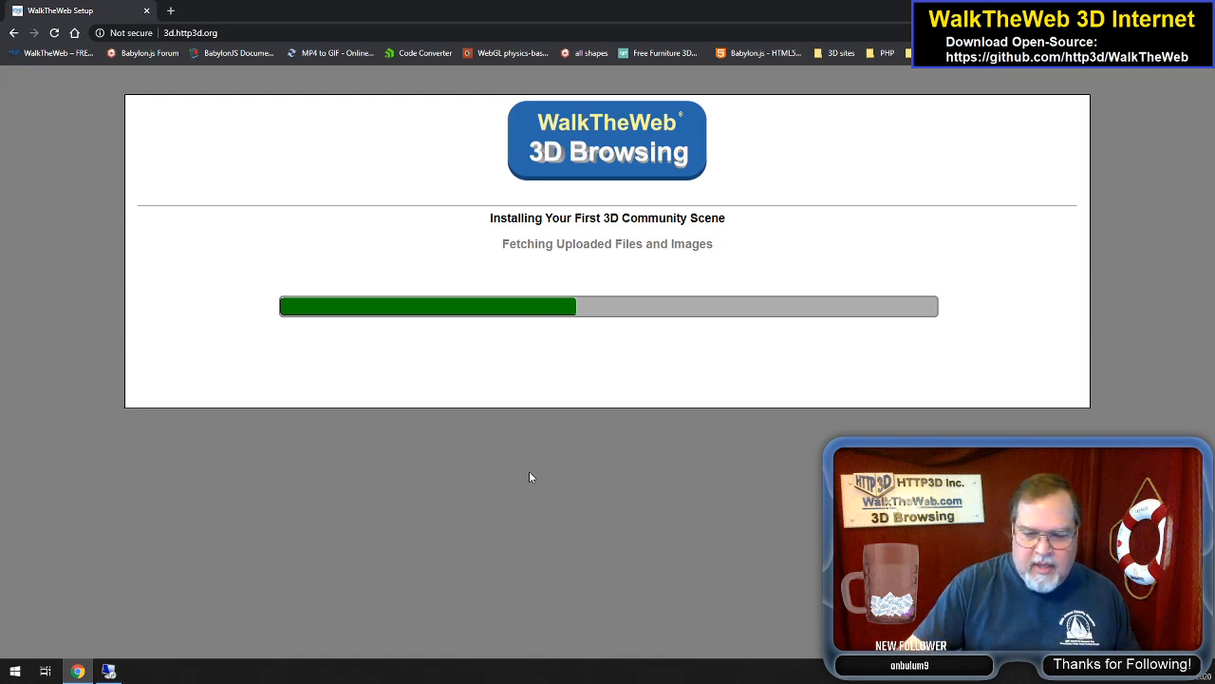
Step: Open the browser's developer console and choose Empty Castle as the first 3D building scene
key("F12")
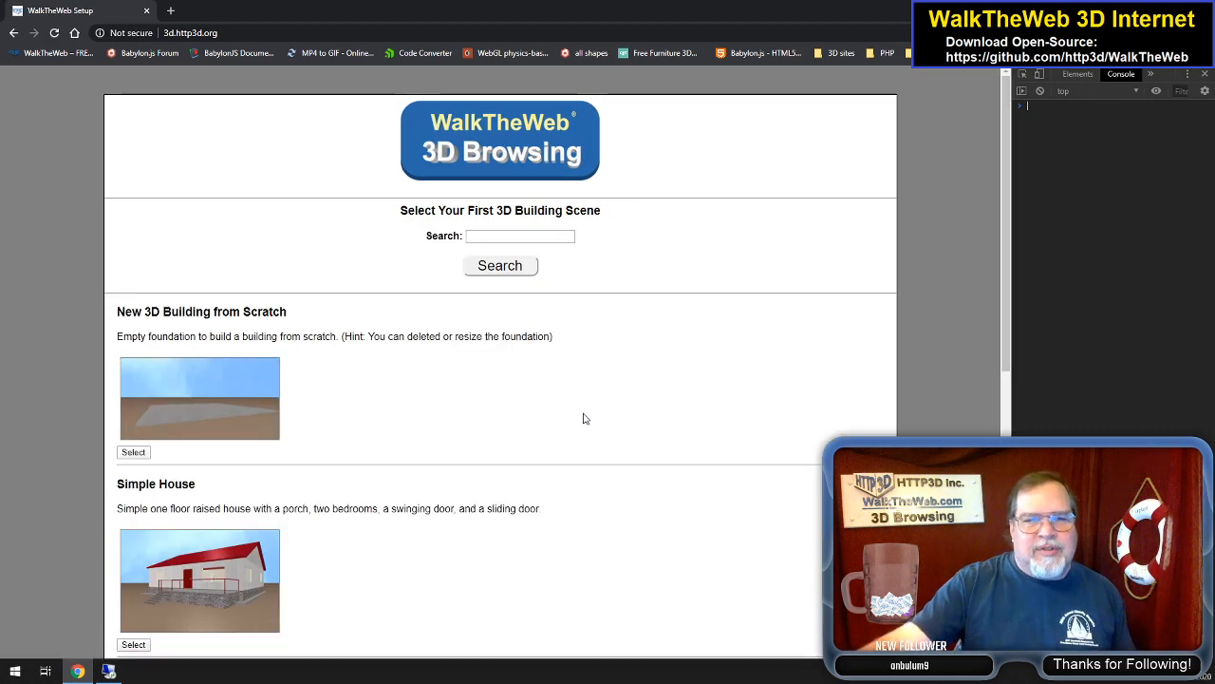
scroll(570, 423, "down", 2)
scroll(564, 427, "down", 1)
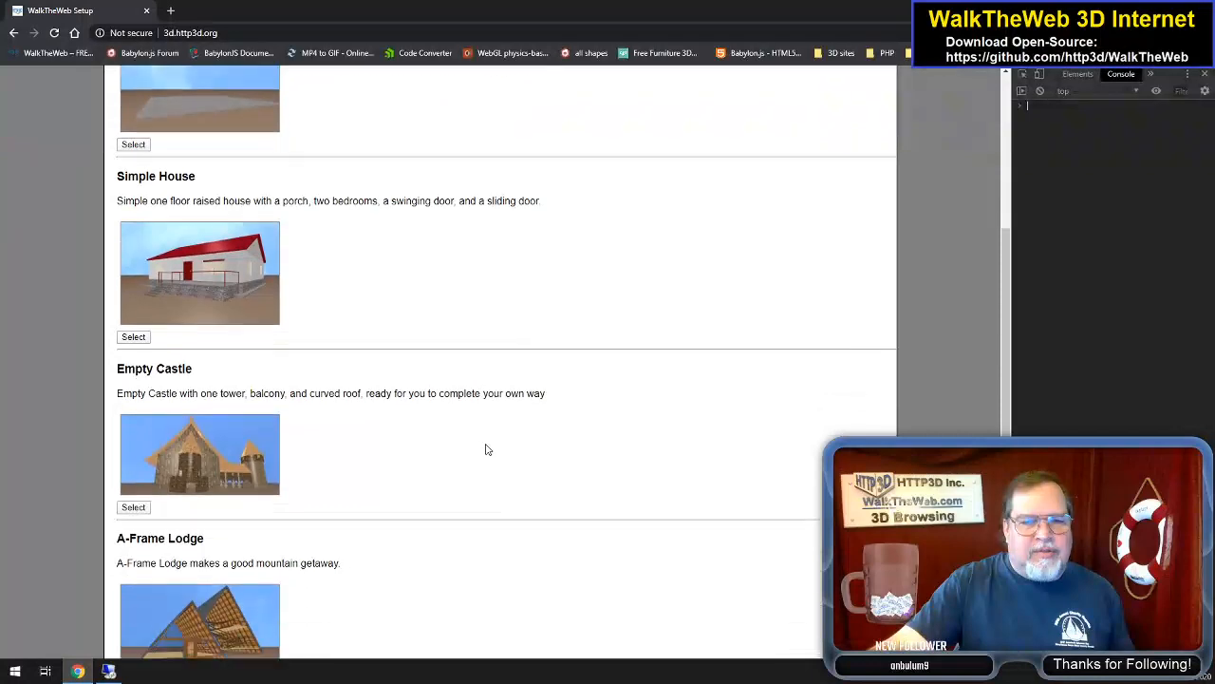
left_click(202, 445)
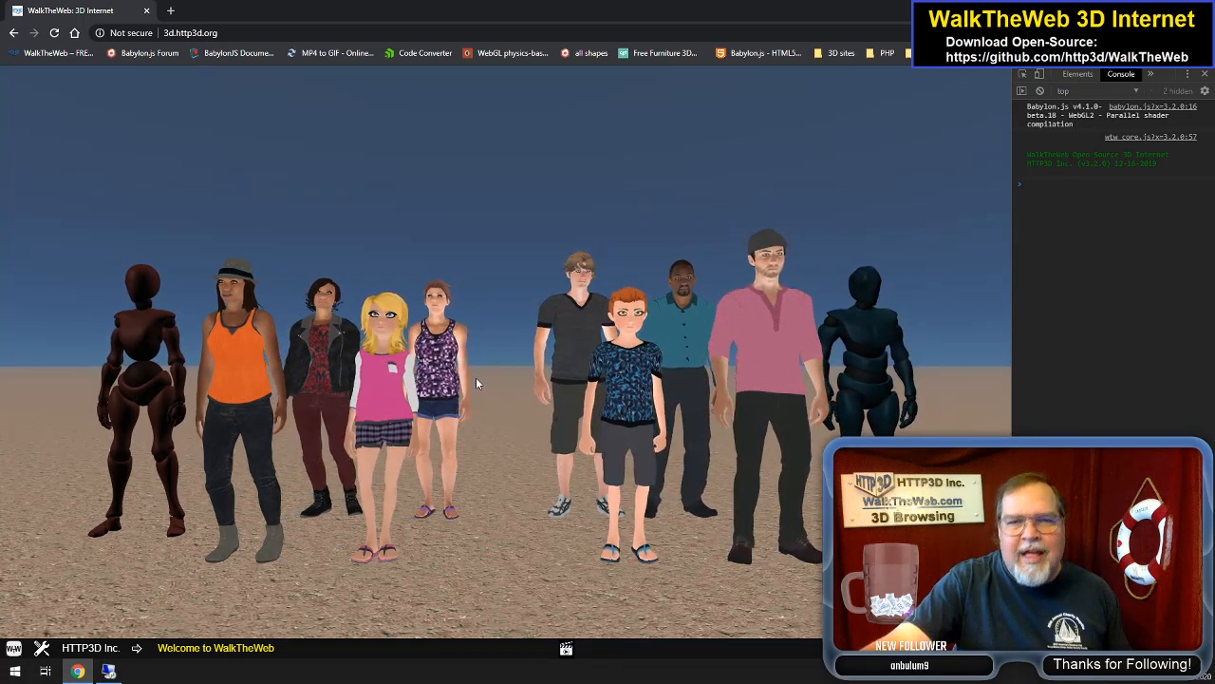
Step: Reload 3d.http3d.org to watch the avatar selection scene load again
left_click(249, 31)
key("Return")
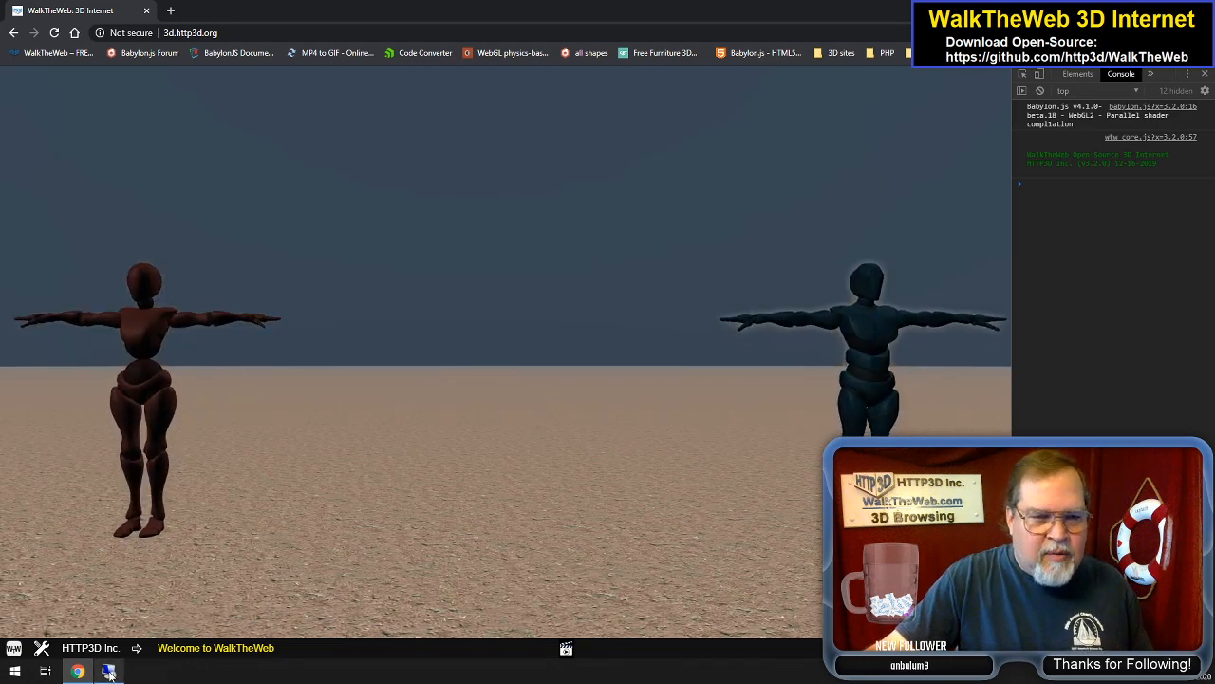
Step: Switch to Notepad++ in the remote desktop session and open wtw_input.js from the core/scripts/prime folder
mouse_move(109, 672)
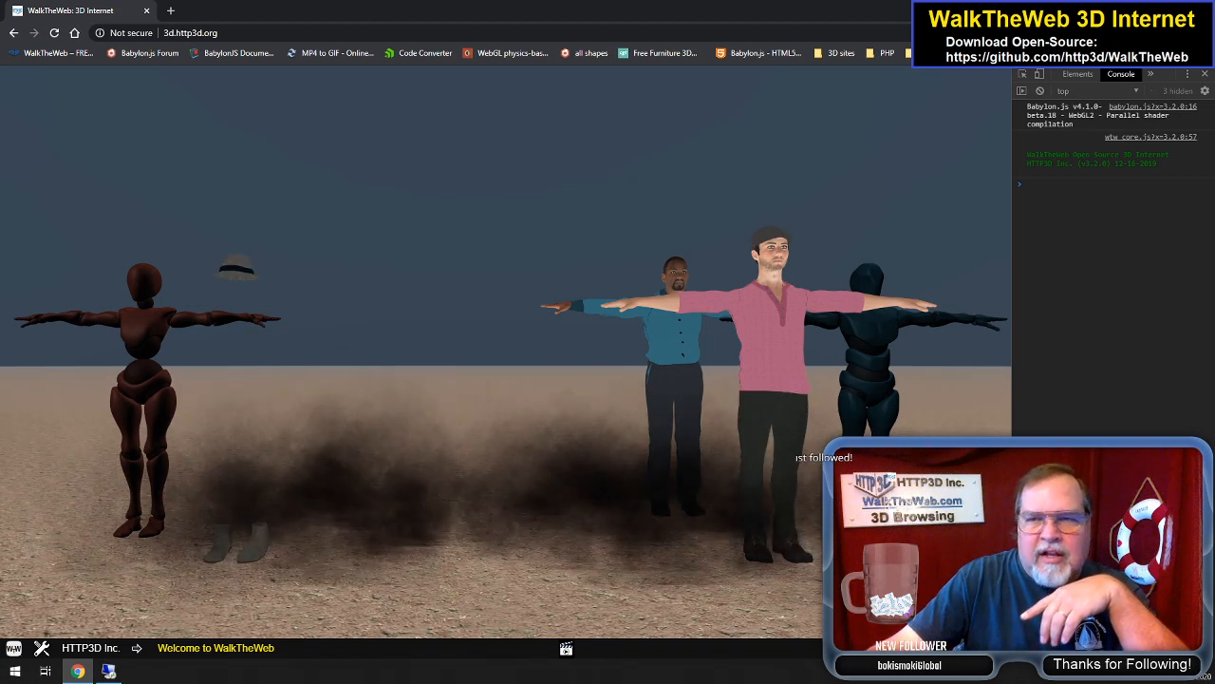
left_click(117, 670)
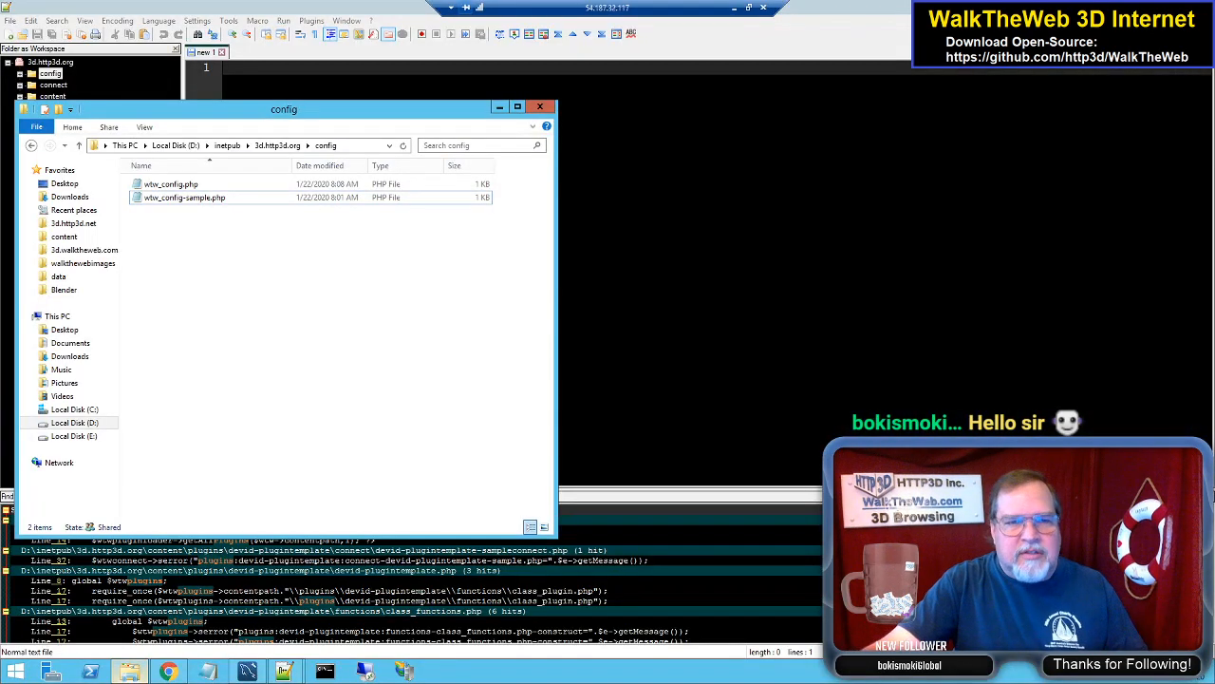
left_click(887, 32)
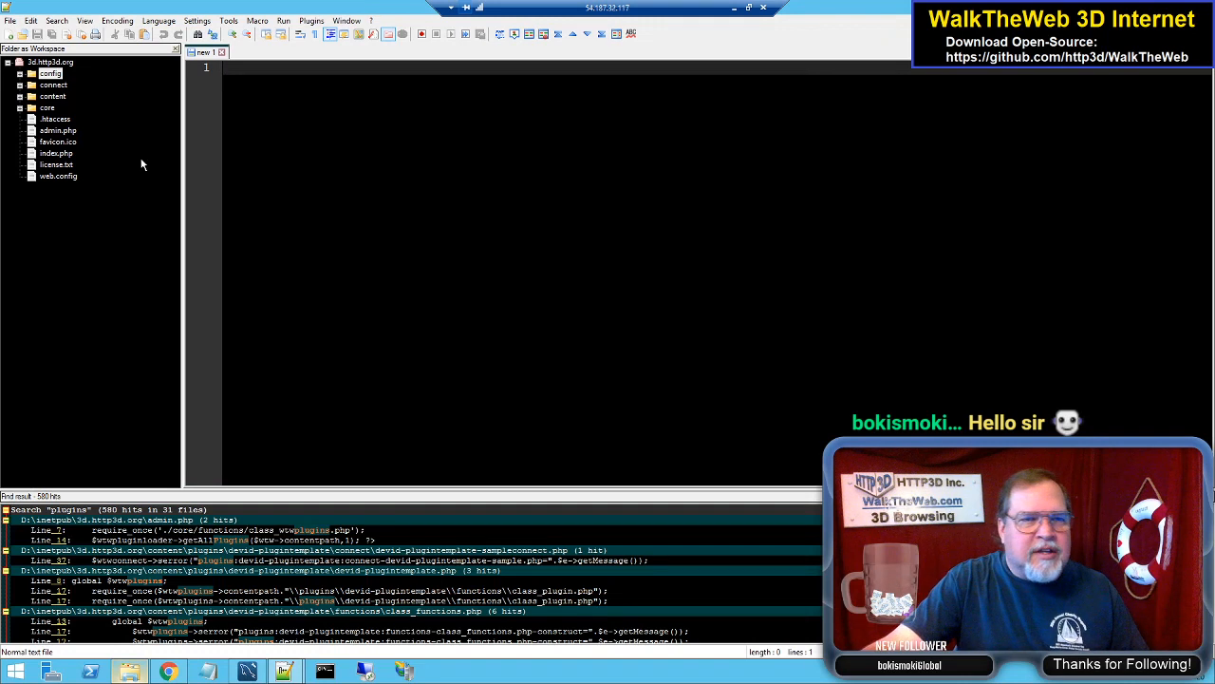
left_click(20, 108)
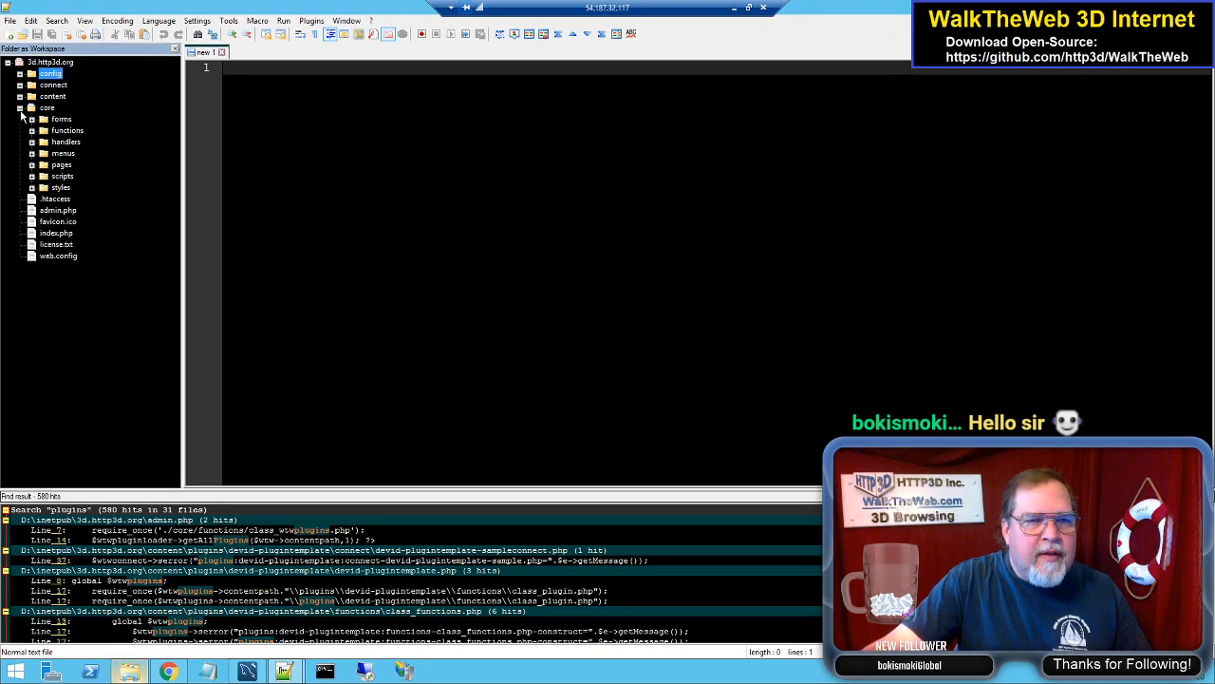
left_click(32, 176)
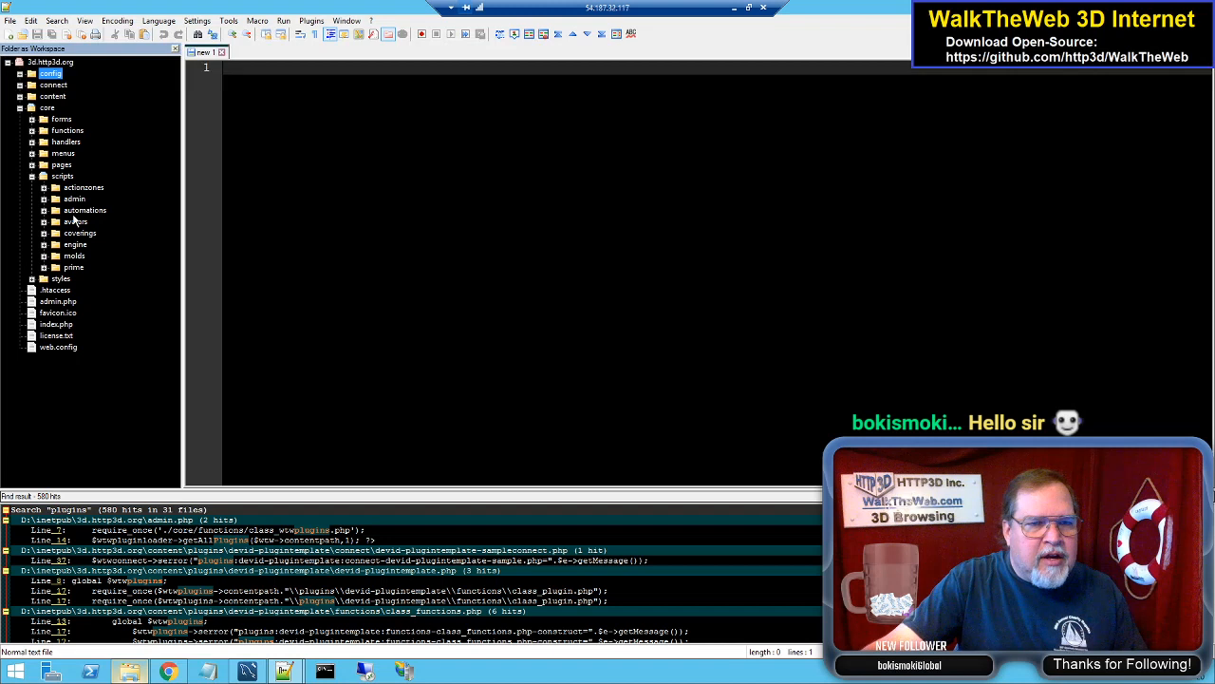
left_click(44, 268)
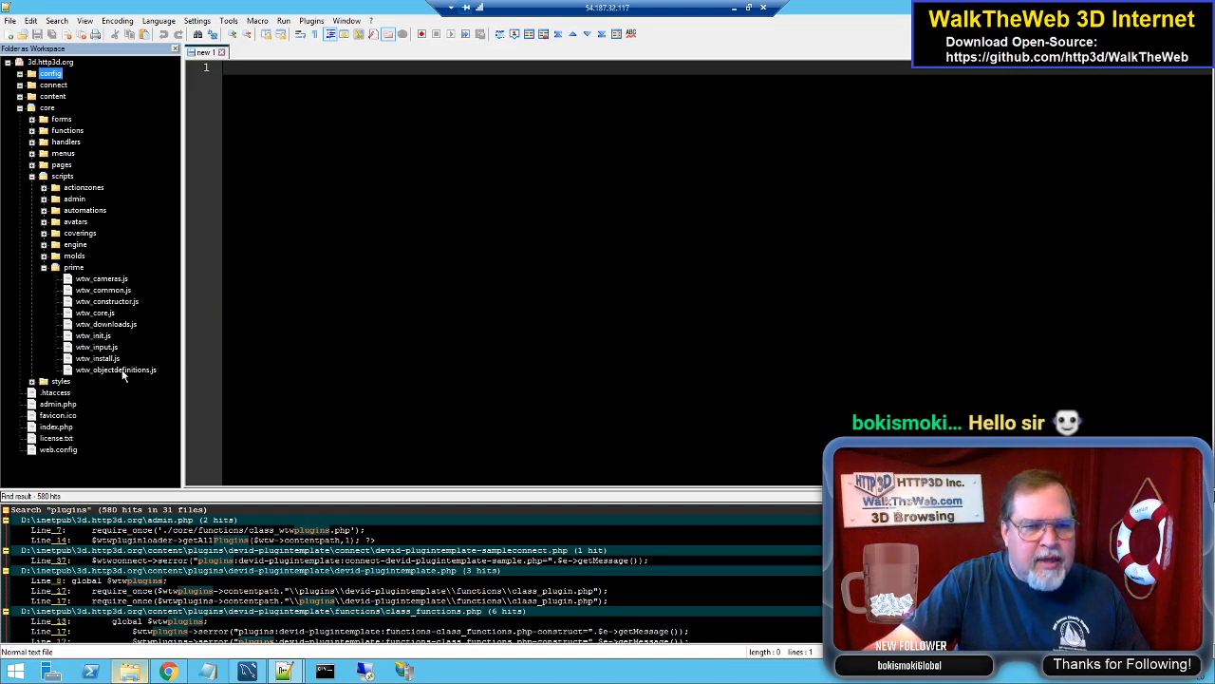
double_click(103, 348)
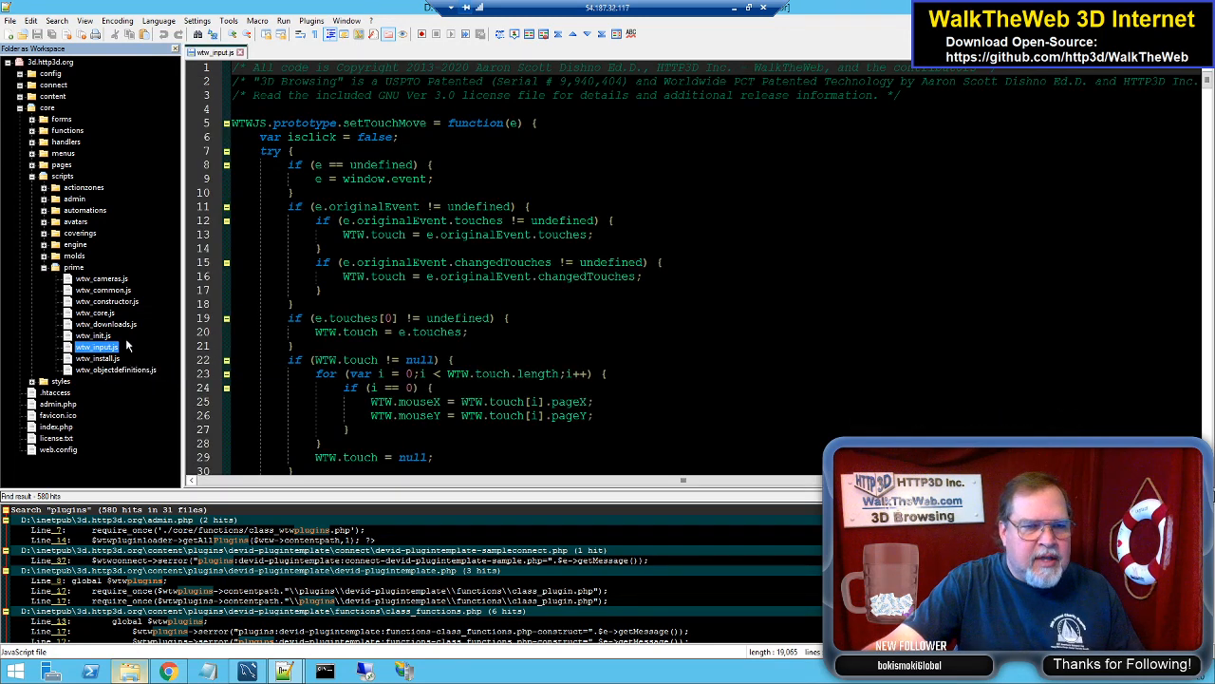
Step: Open wtw_common.js and wtw_core.js, order the files as core, common, input, and skim through wtw_input.js
double_click(110, 292)
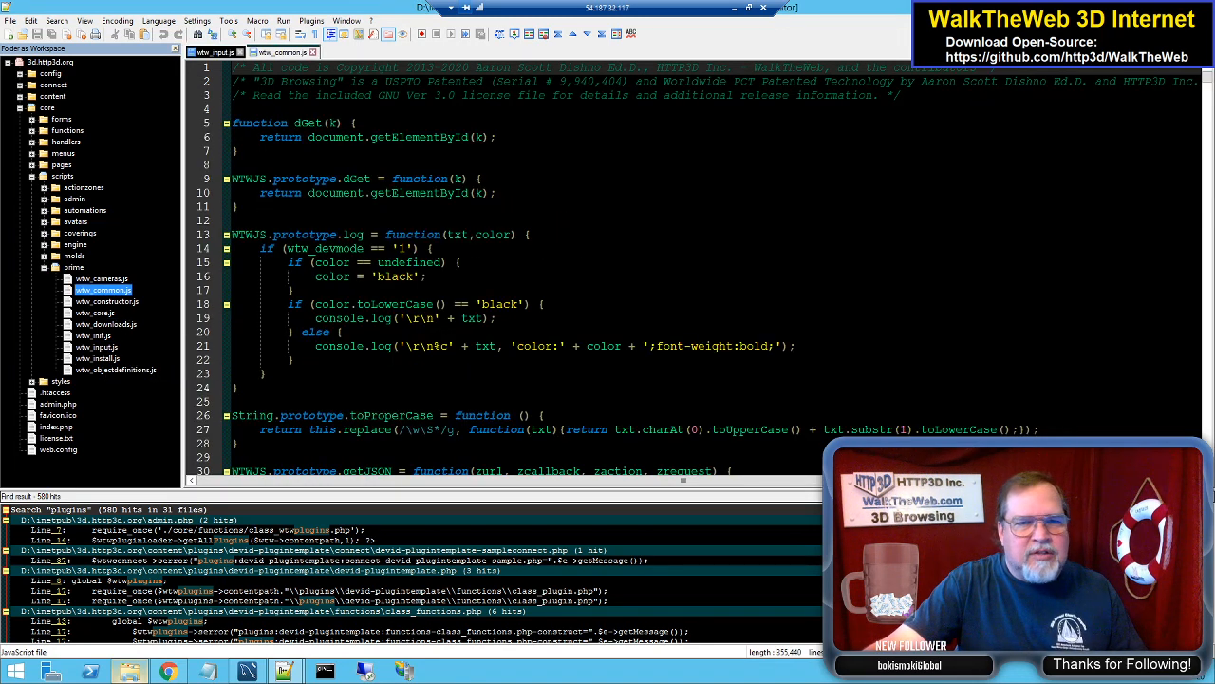
left_click_drag(288, 57, 224, 60)
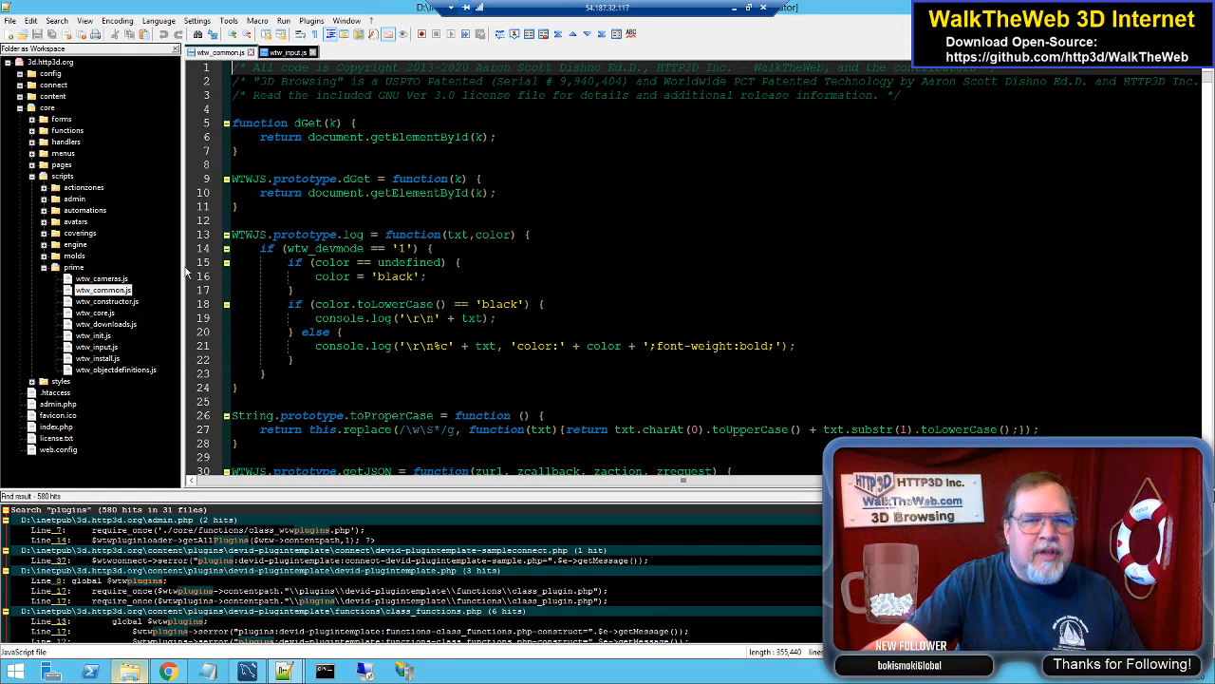
double_click(100, 312)
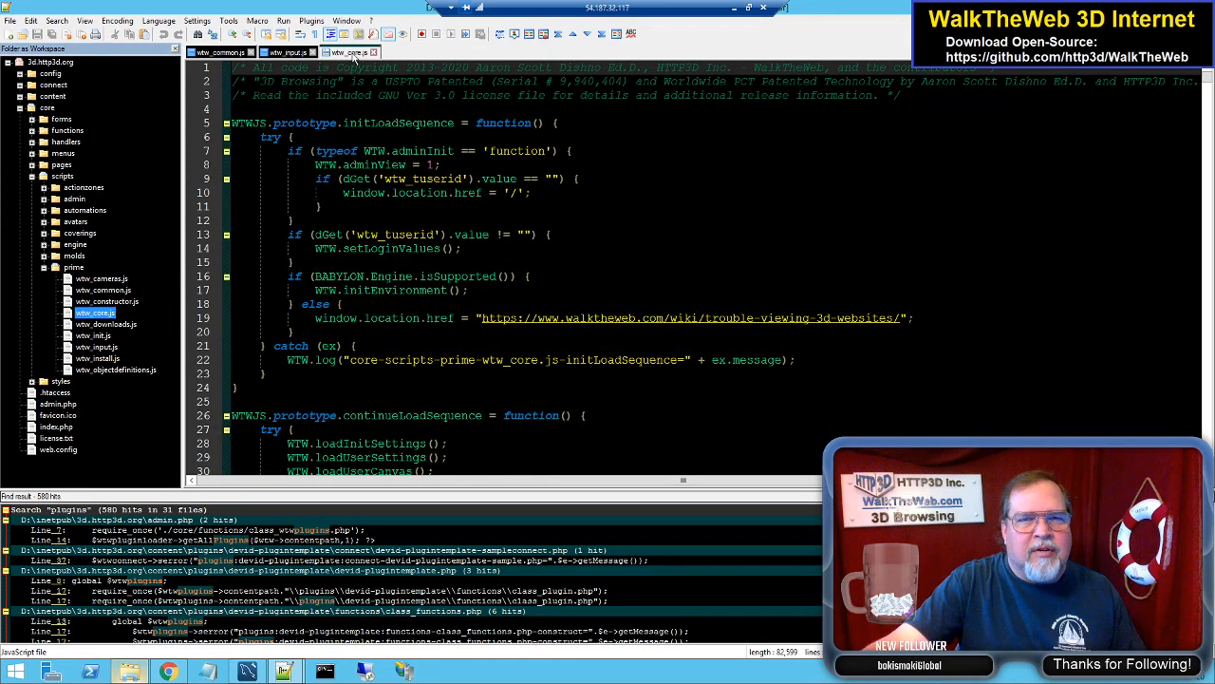
left_click_drag(353, 55, 216, 60)
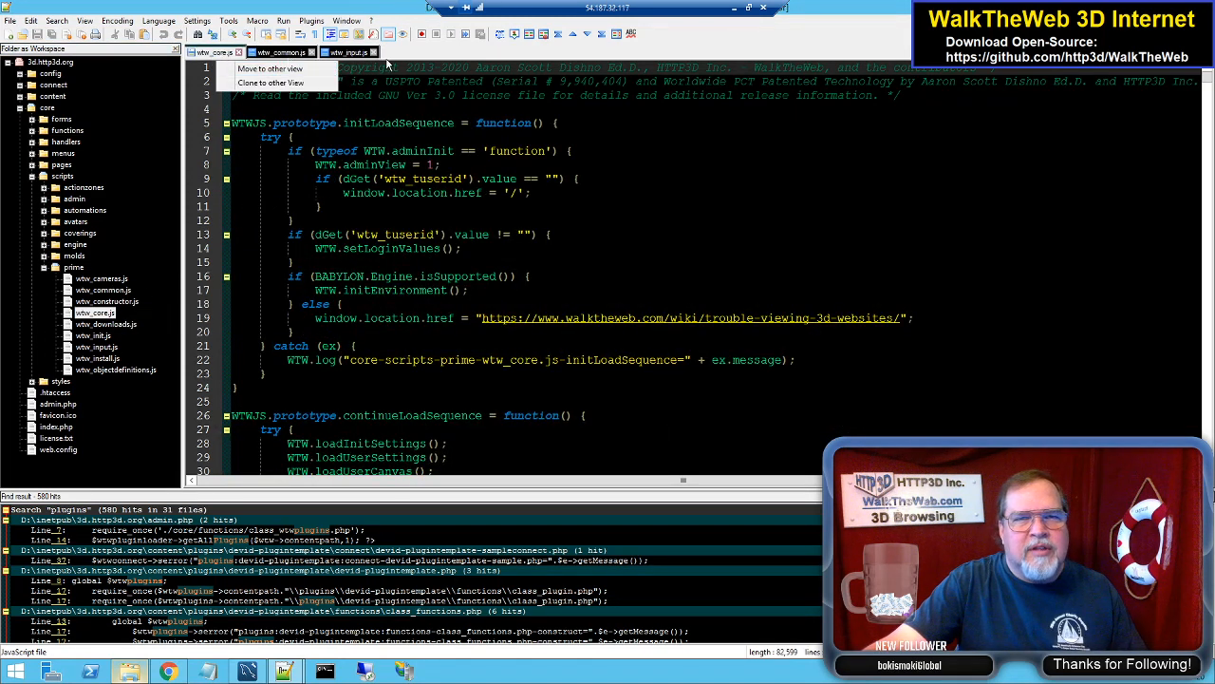
left_click(353, 57)
left_click(532, 192)
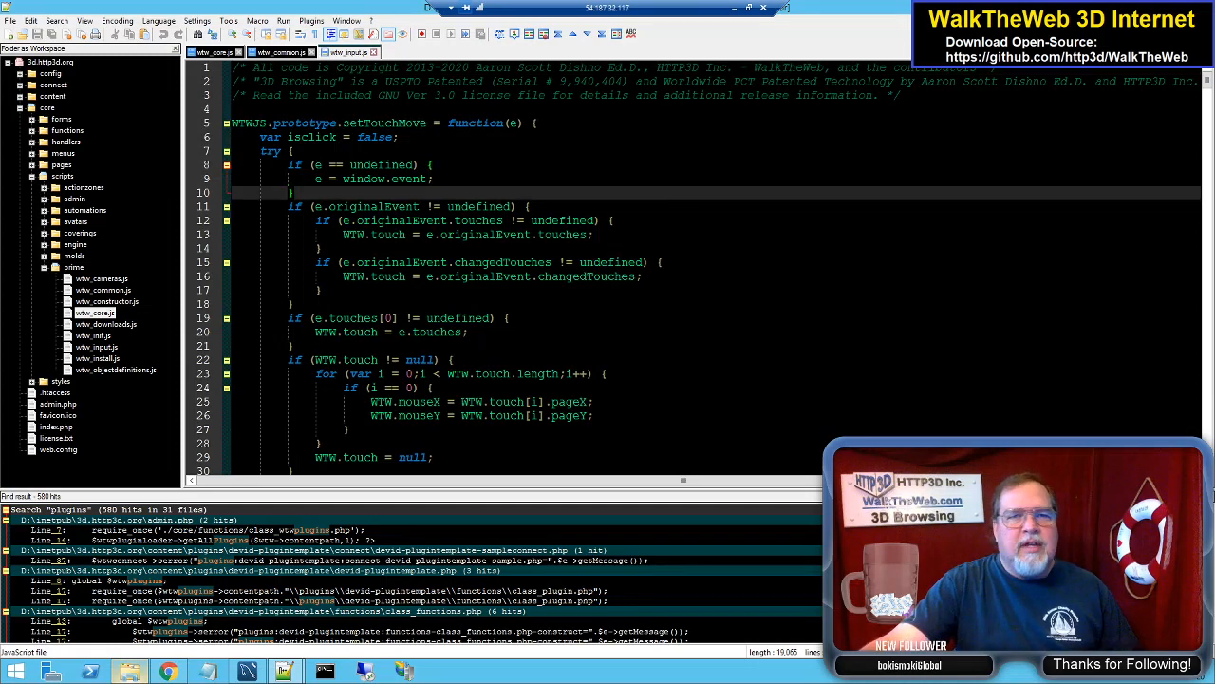
scroll(693, 266, "down", 13)
scroll(693, 266, "up", 13)
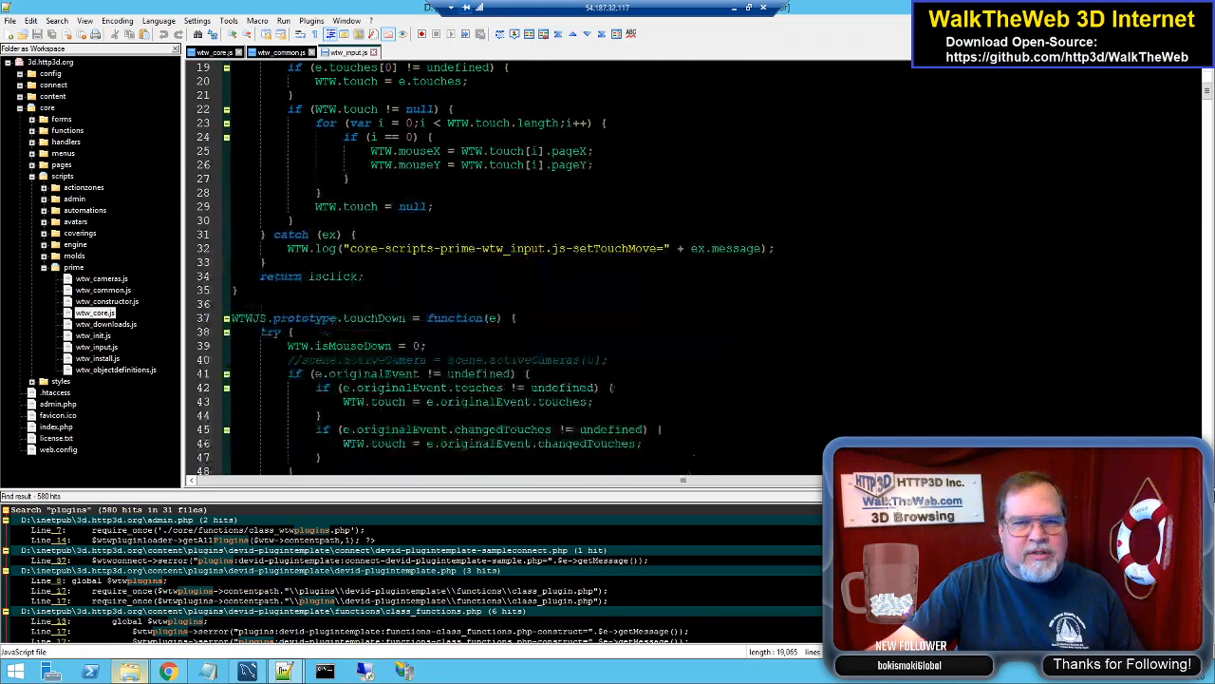
Step: Open wtw_basicavatars.js from the core/scripts/avatars folder
left_click(44, 222)
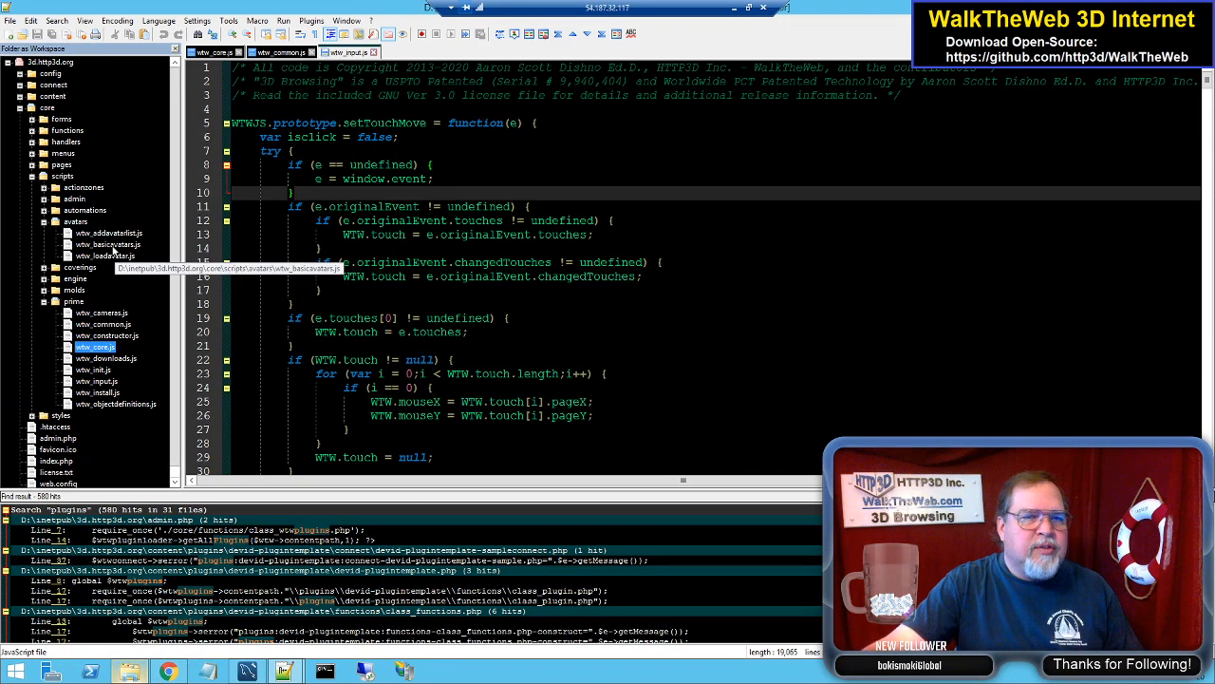
double_click(107, 244)
left_click(414, 220)
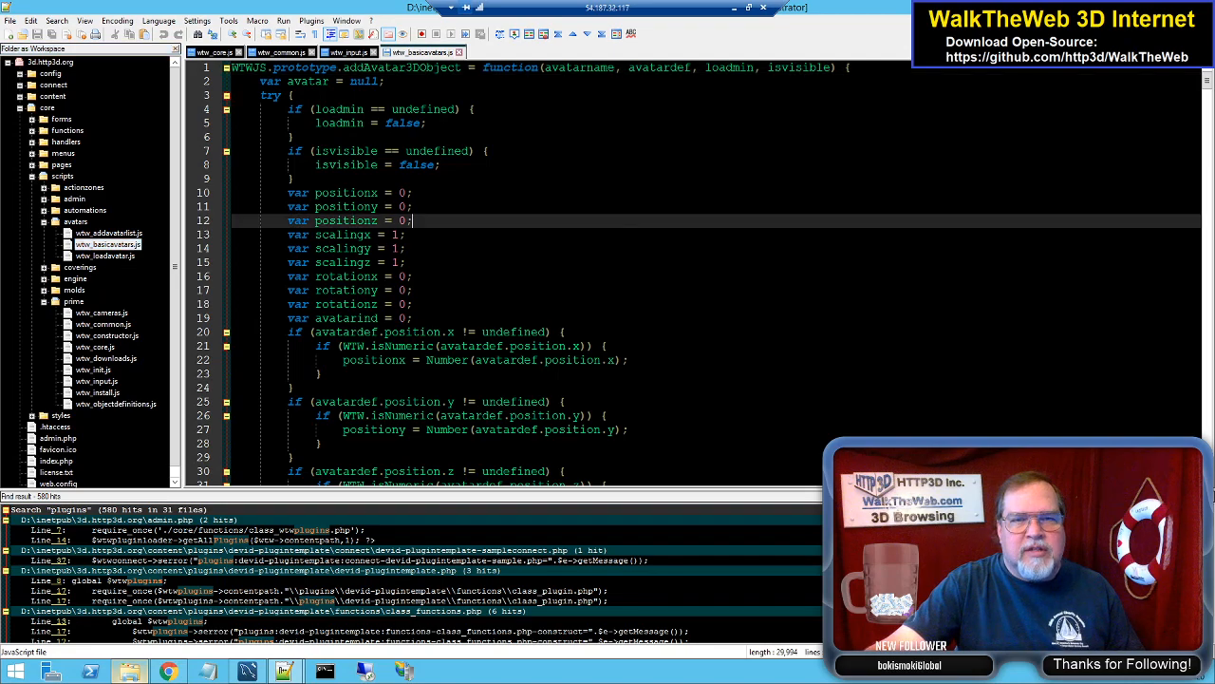
Step: Find the isPickable setting for the imported avatar meshes in wtw_basicavatars.js
scroll(414, 221, "down", 20)
scroll(413, 220, "down", 20)
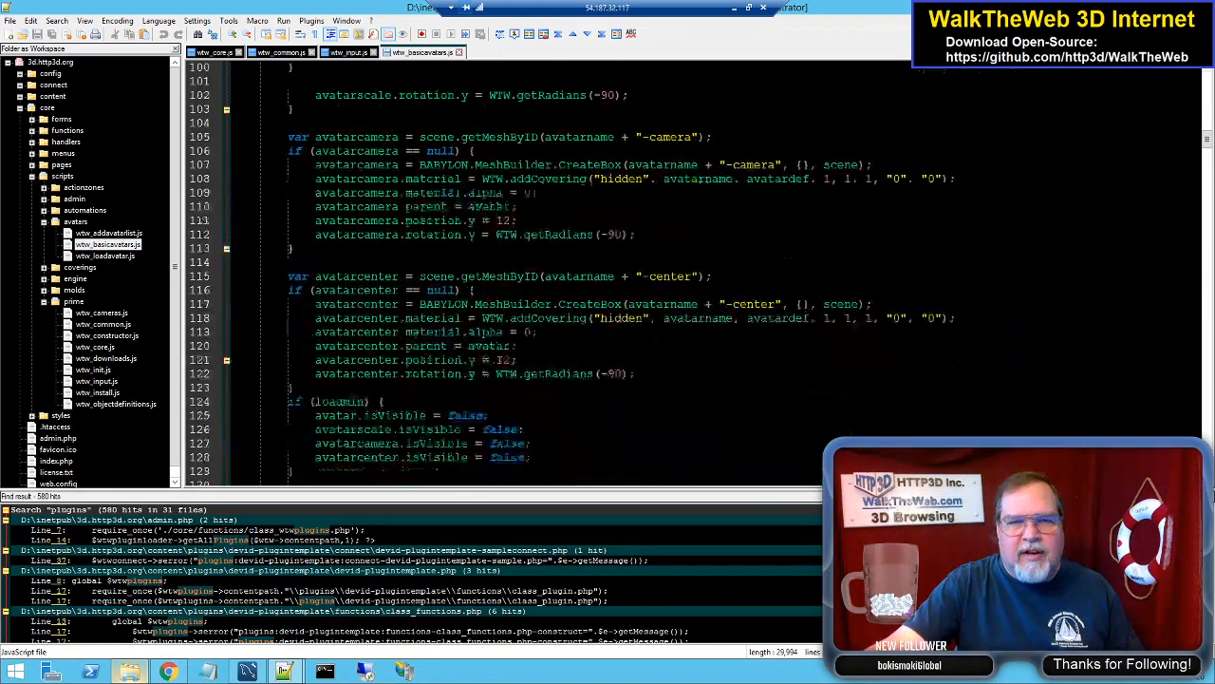
scroll(414, 220, "down", 6)
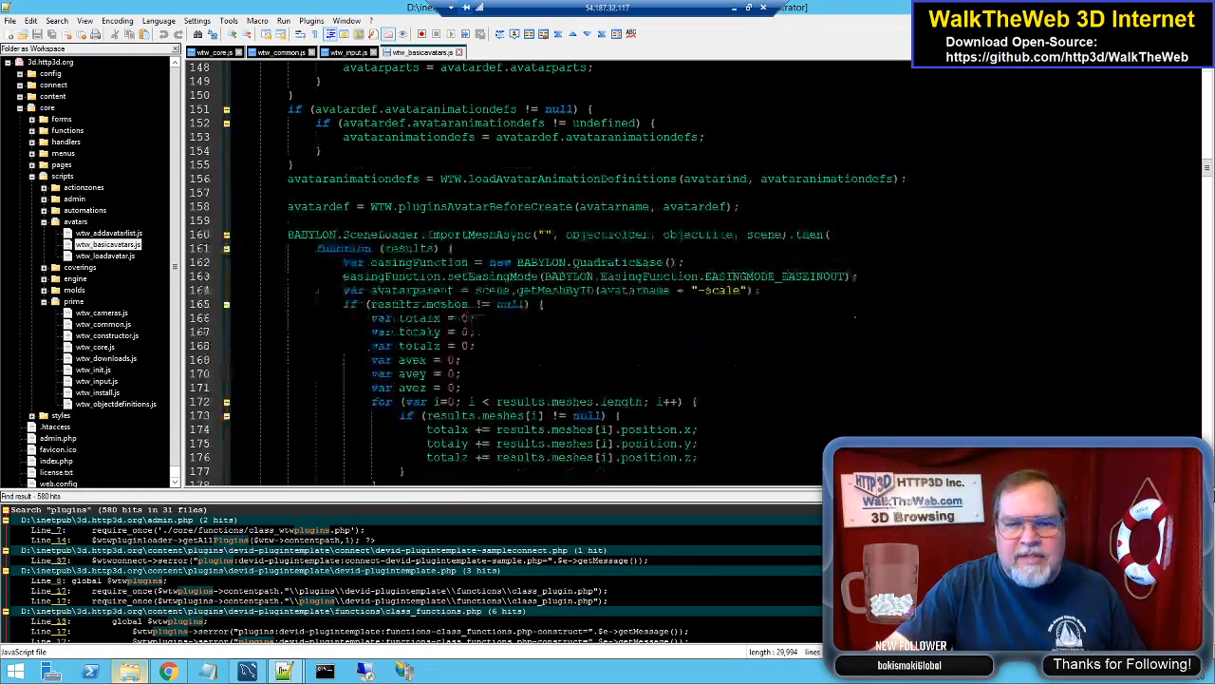
scroll(414, 220, "down", 3)
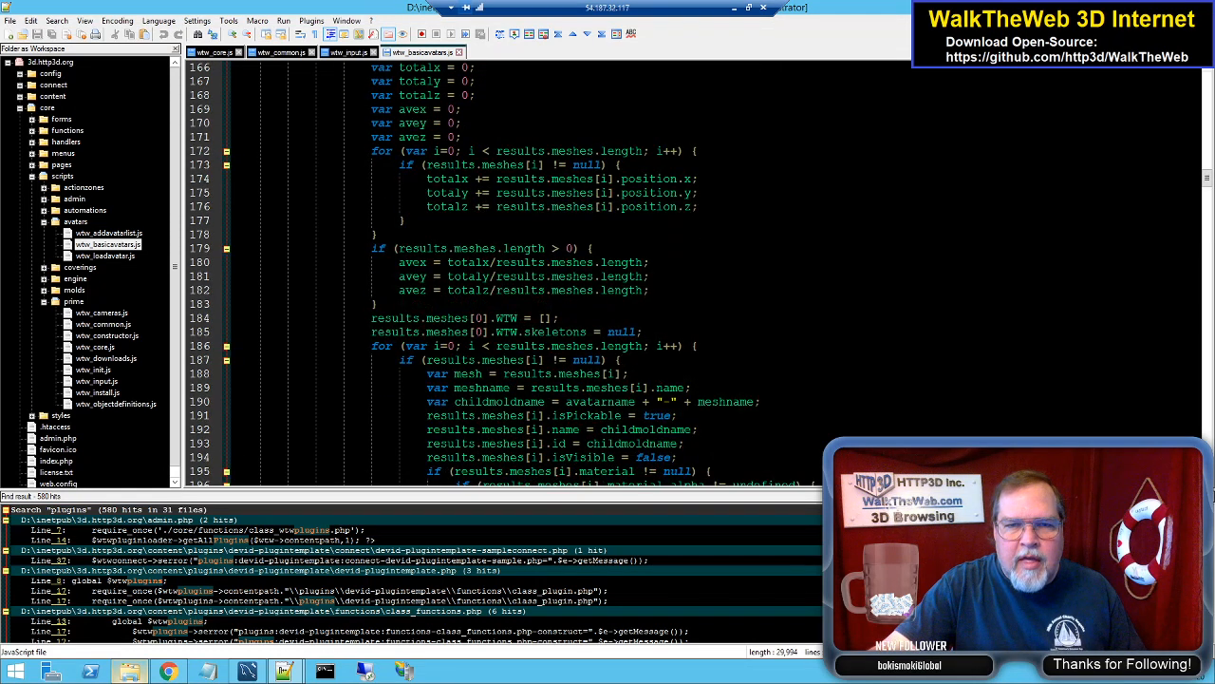
scroll(414, 220, "down", 4)
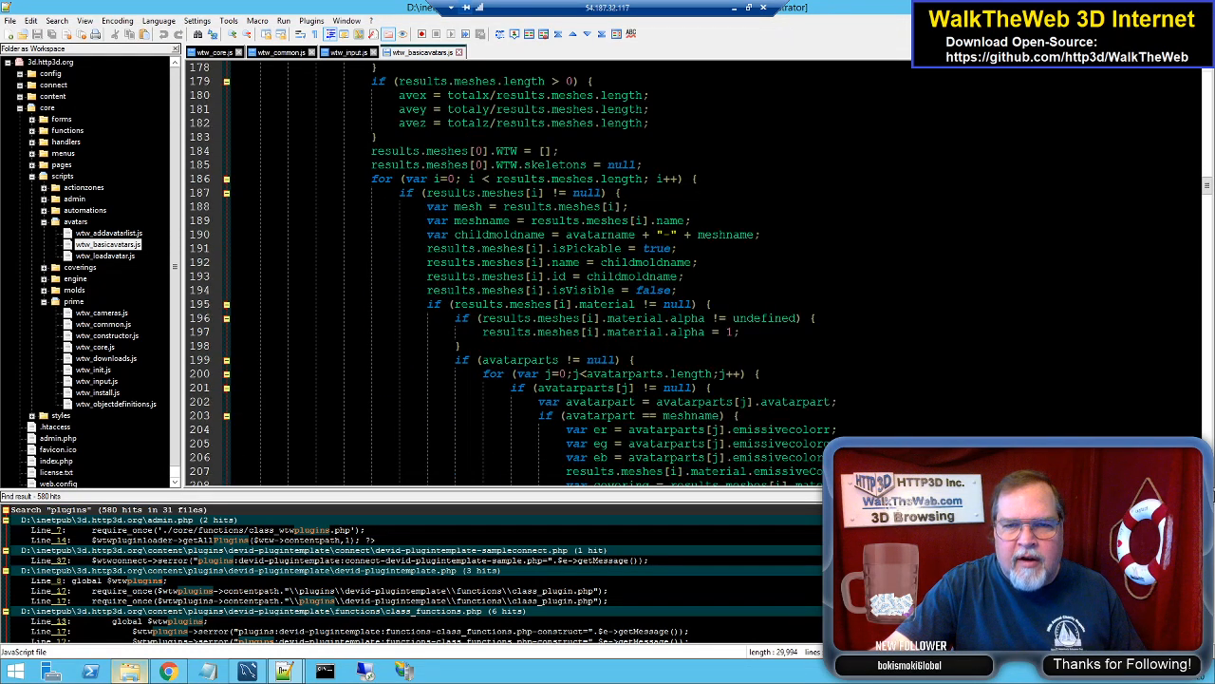
double_click(586, 249)
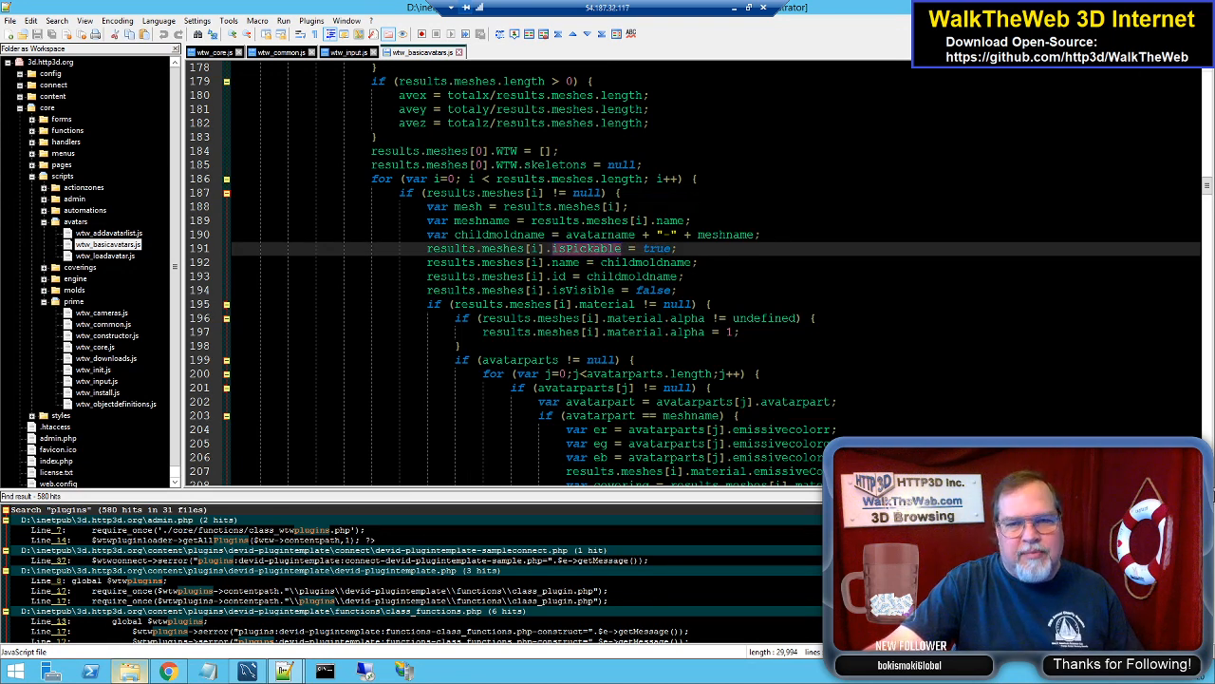
Step: Examine the avatar mesh loop's visibility and material settings and its registerMouseOver call on each mesh
scroll(693, 274, "down", 6)
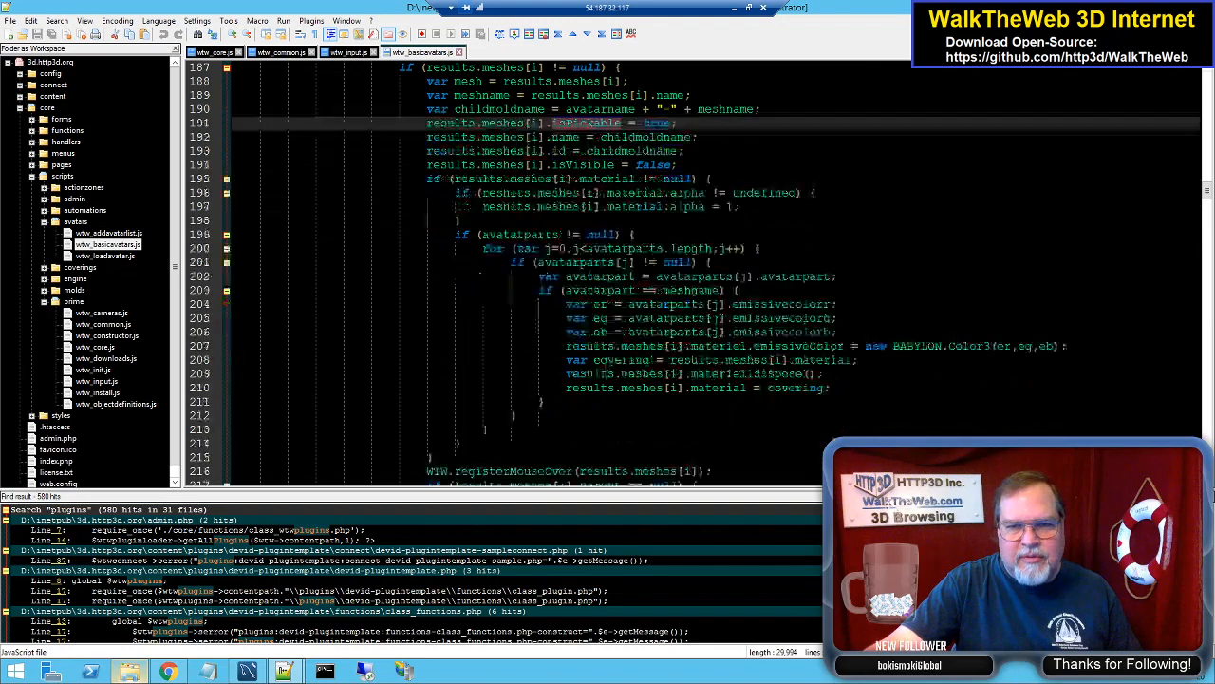
scroll(693, 273, "down", 3)
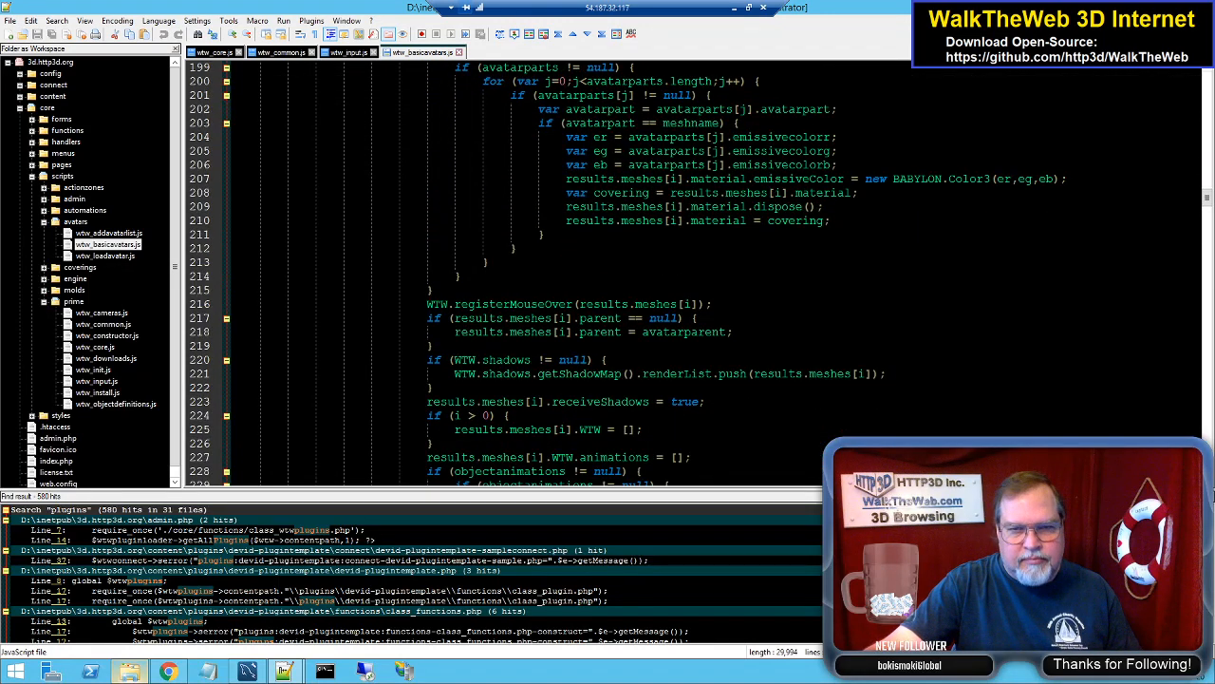
scroll(693, 273, "up", 11)
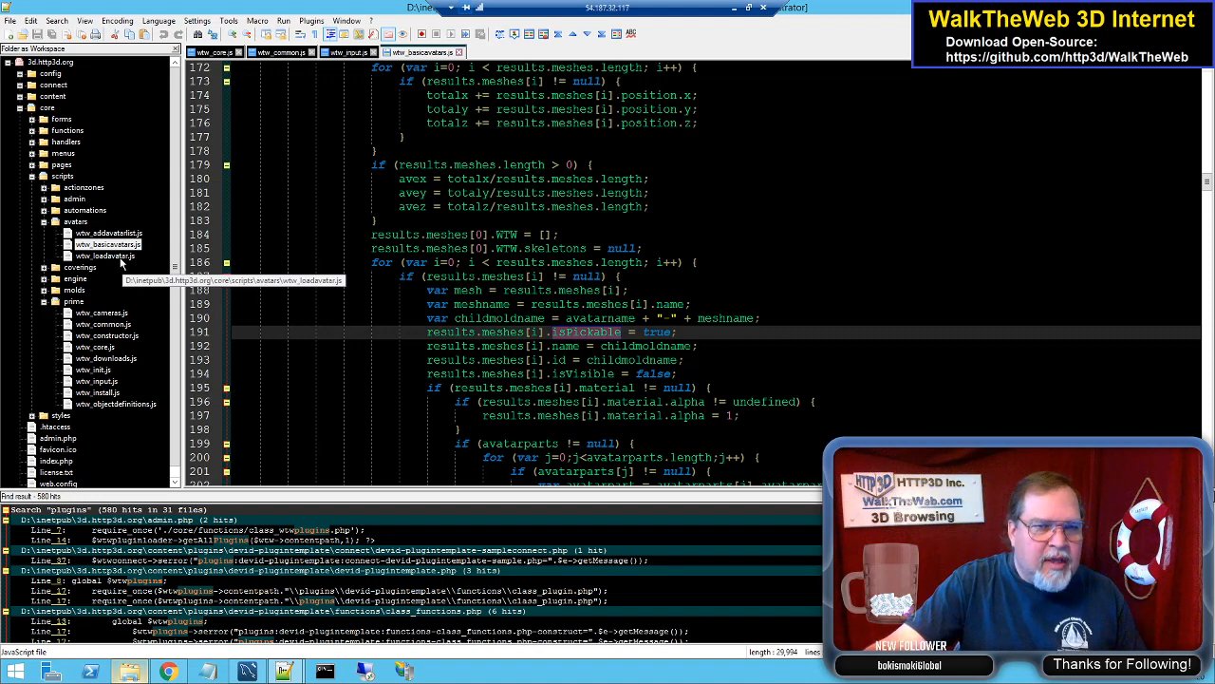
scroll(693, 274, "down", 2)
scroll(693, 273, "down", 1)
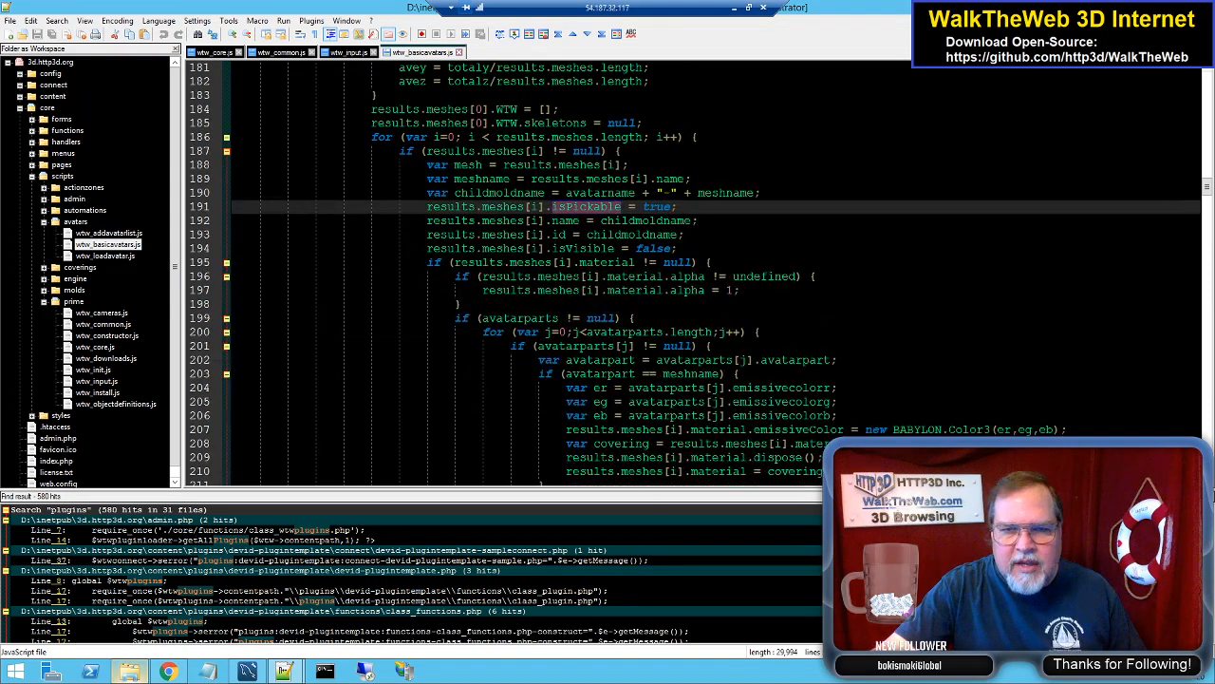
double_click(504, 249)
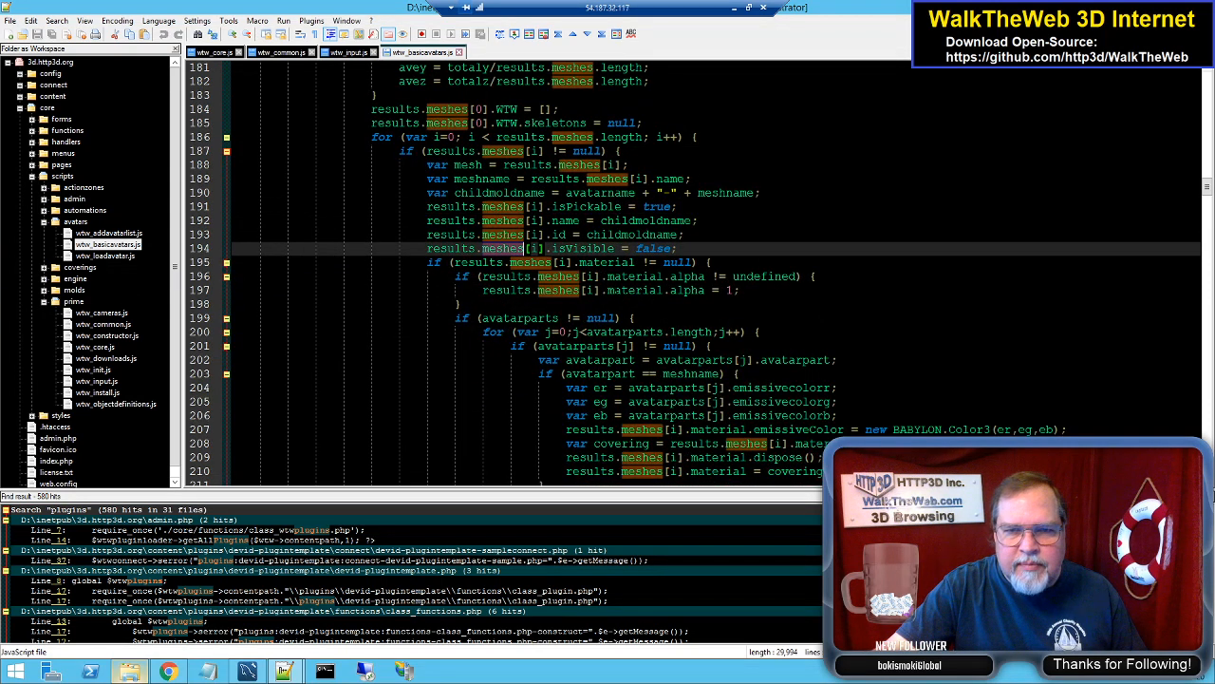
scroll(701, 273, "down", 2)
scroll(693, 274, "down", 3)
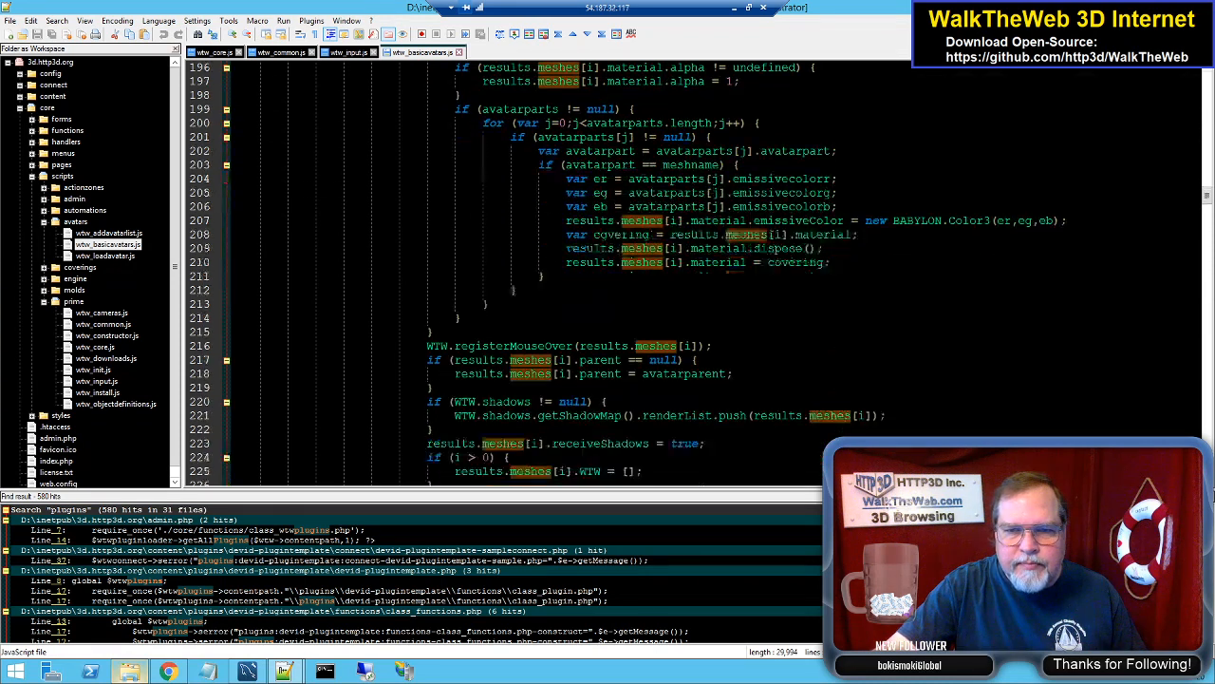
double_click(513, 346)
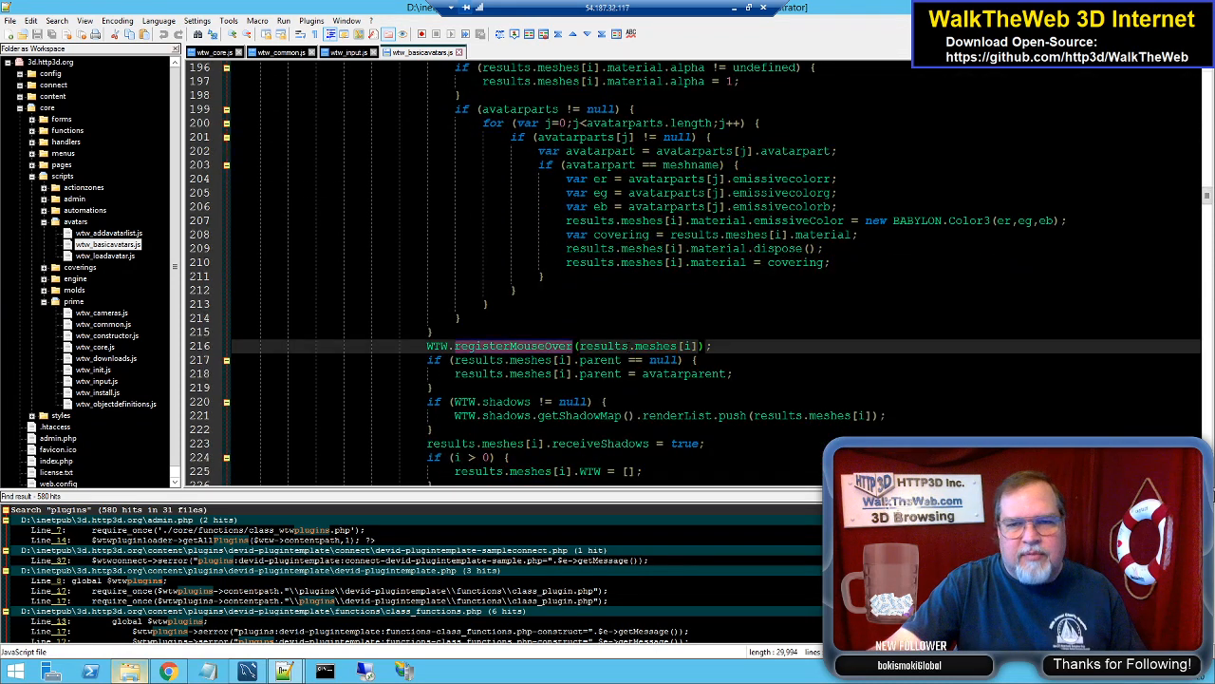
double_click(664, 345)
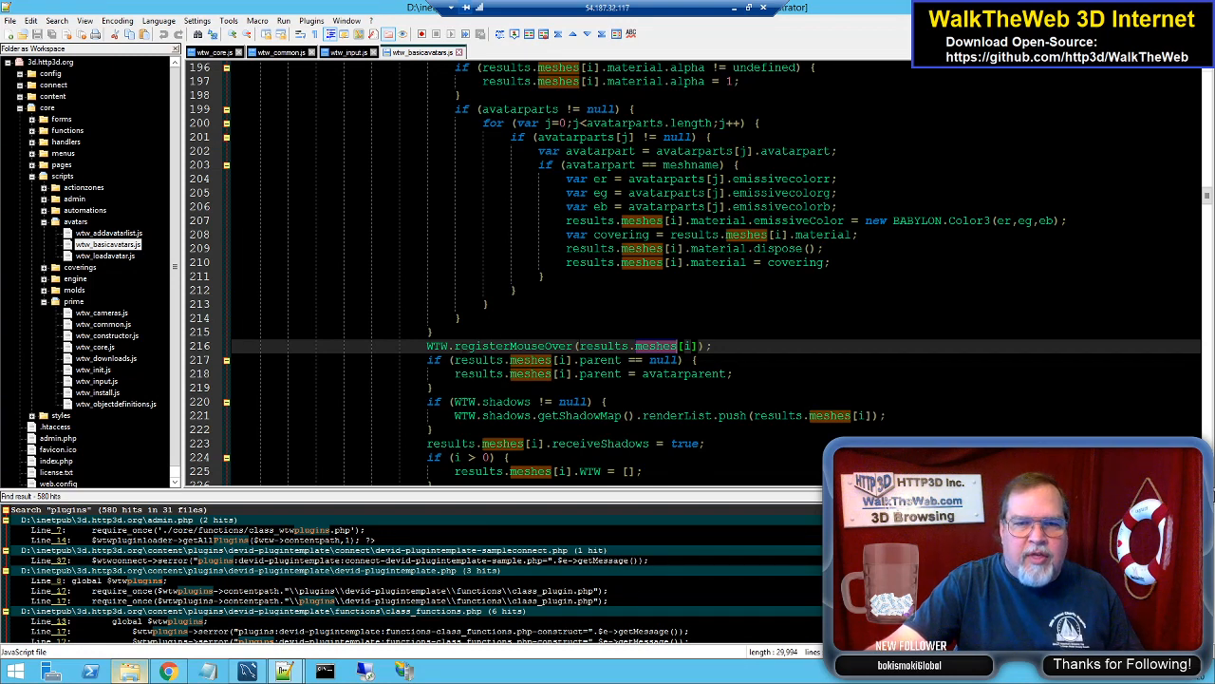
Step: Search the 3d.http3d.org project files for registerMouseOver, then return to the 3D scene in Chrome
double_click(537, 346)
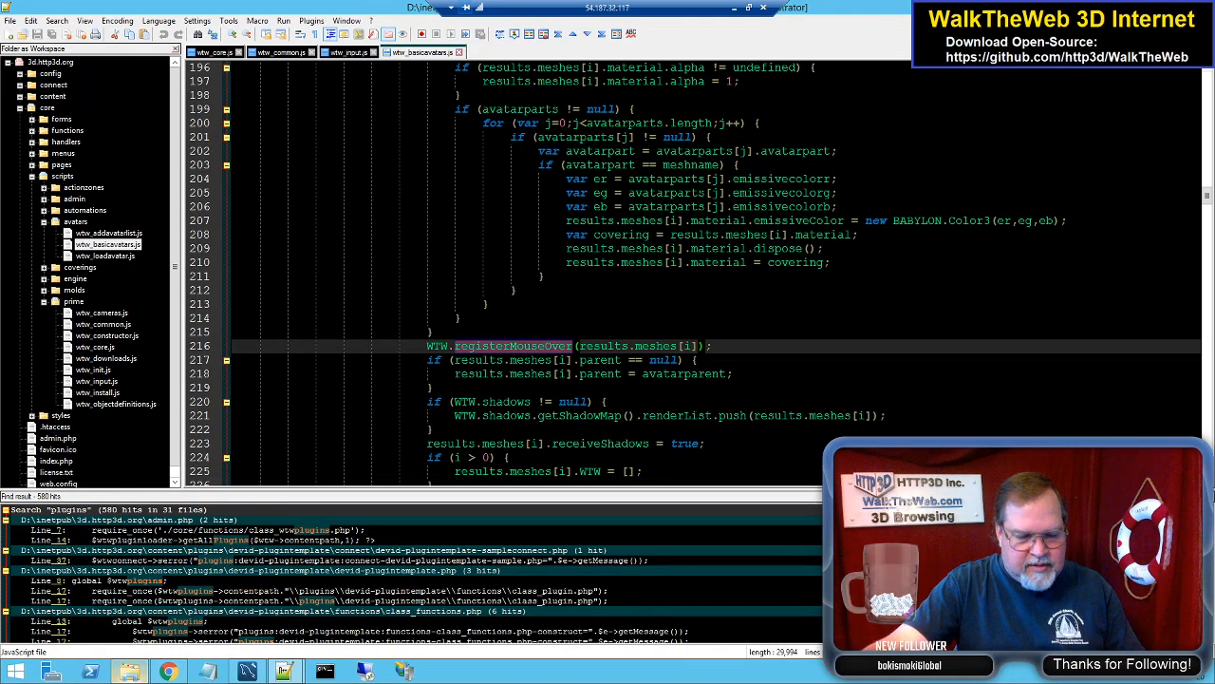
key("ctrl+f")
key("ctrl+shift+f")
left_click(724, 275)
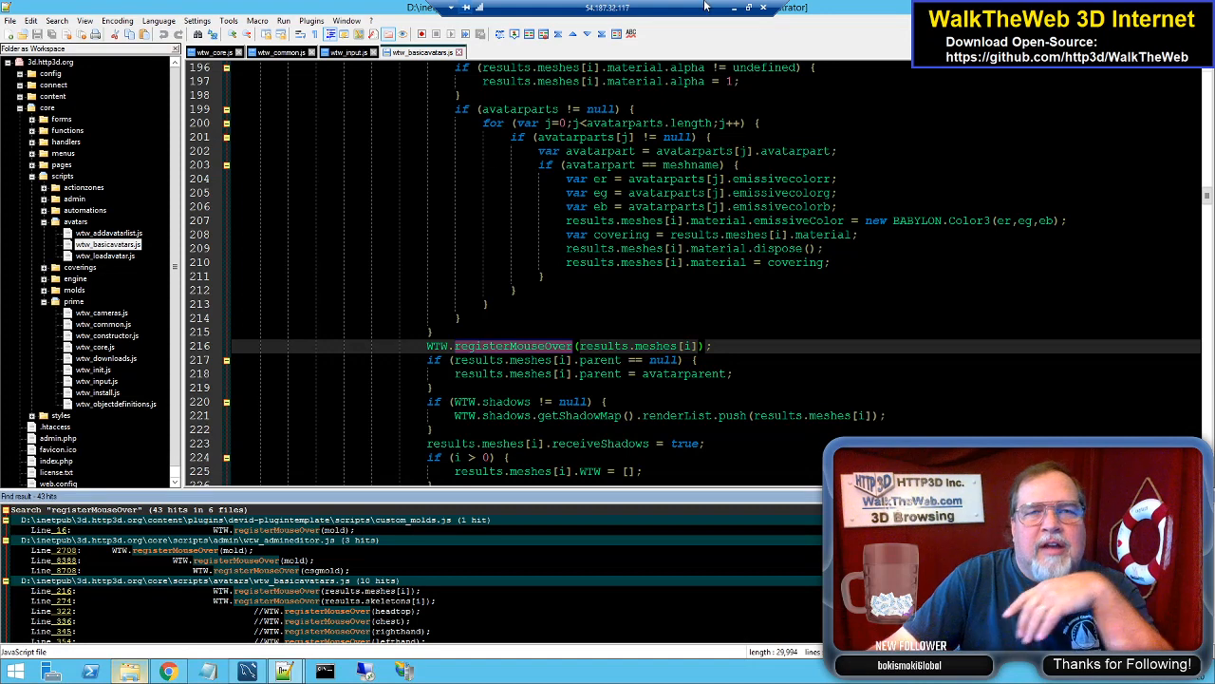
left_click(735, 8)
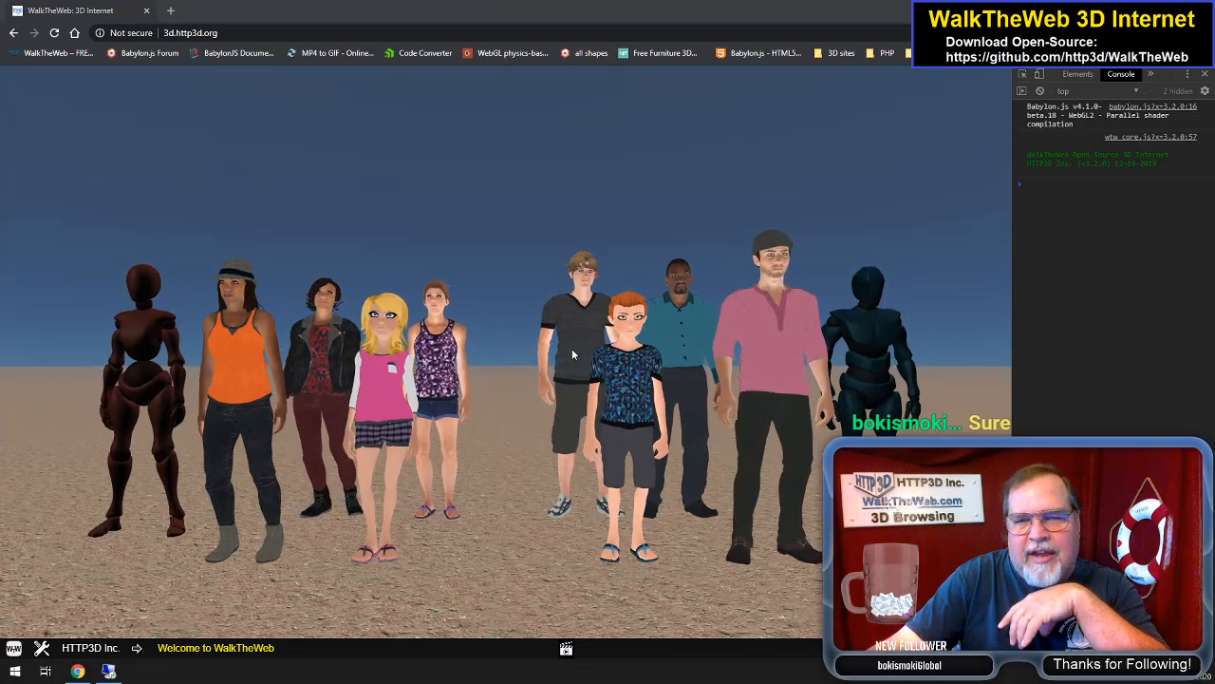
Step: Switch to the remote desktop and open the registerMouseOver function definition in wtw_common.js from the search results
mouse_move(109, 671)
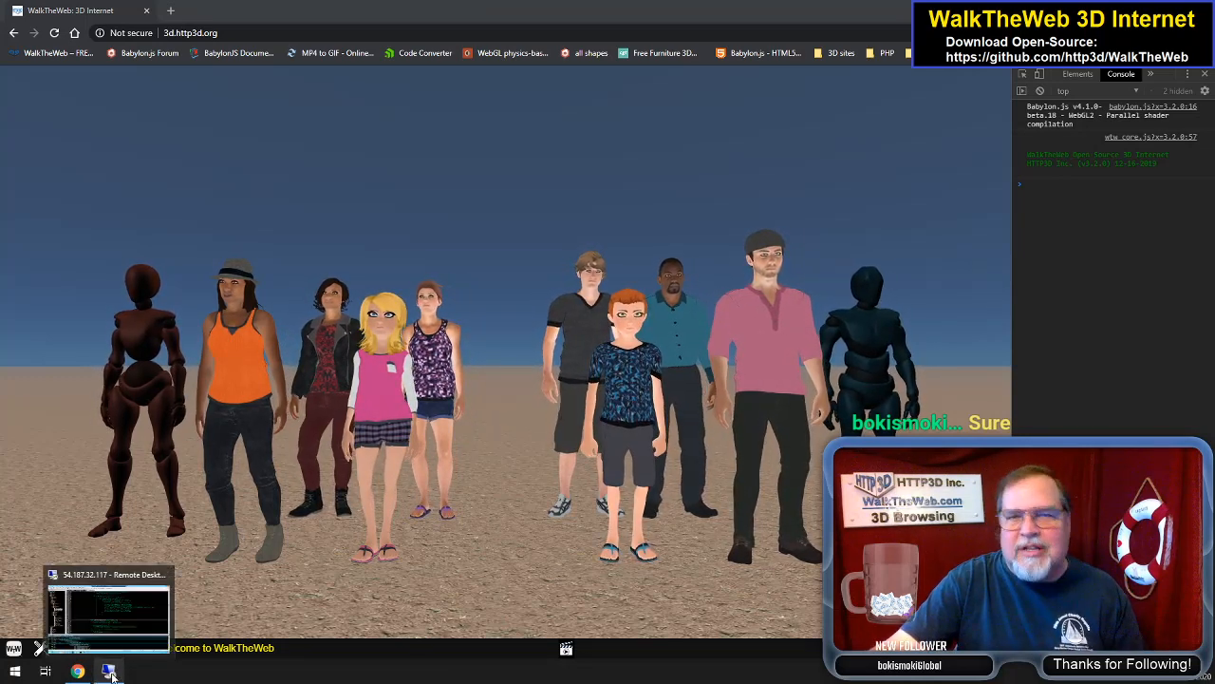
left_click(105, 607)
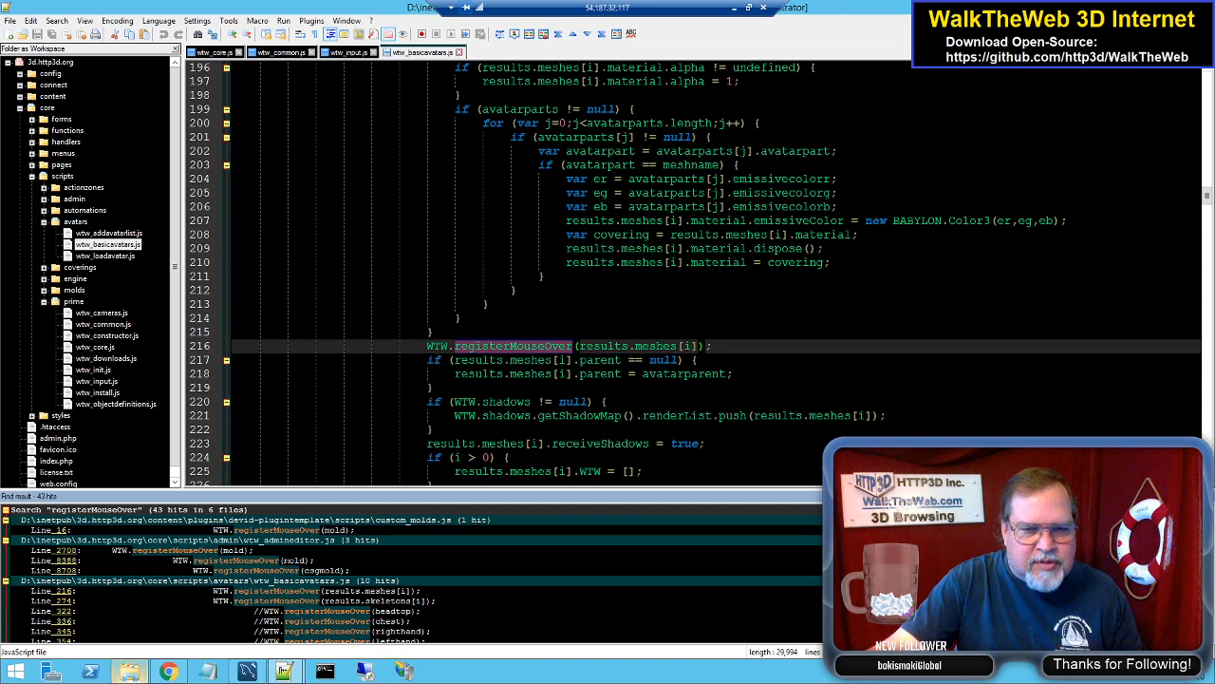
scroll(413, 574, "down", 3)
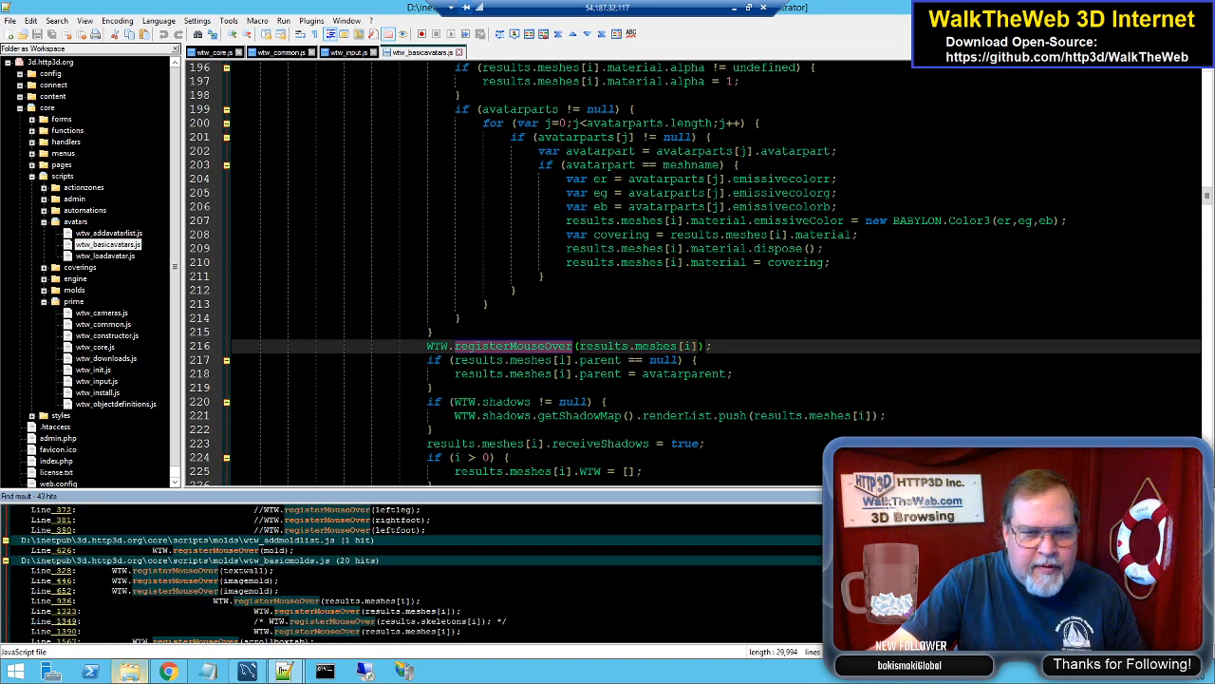
scroll(413, 573, "down", 10)
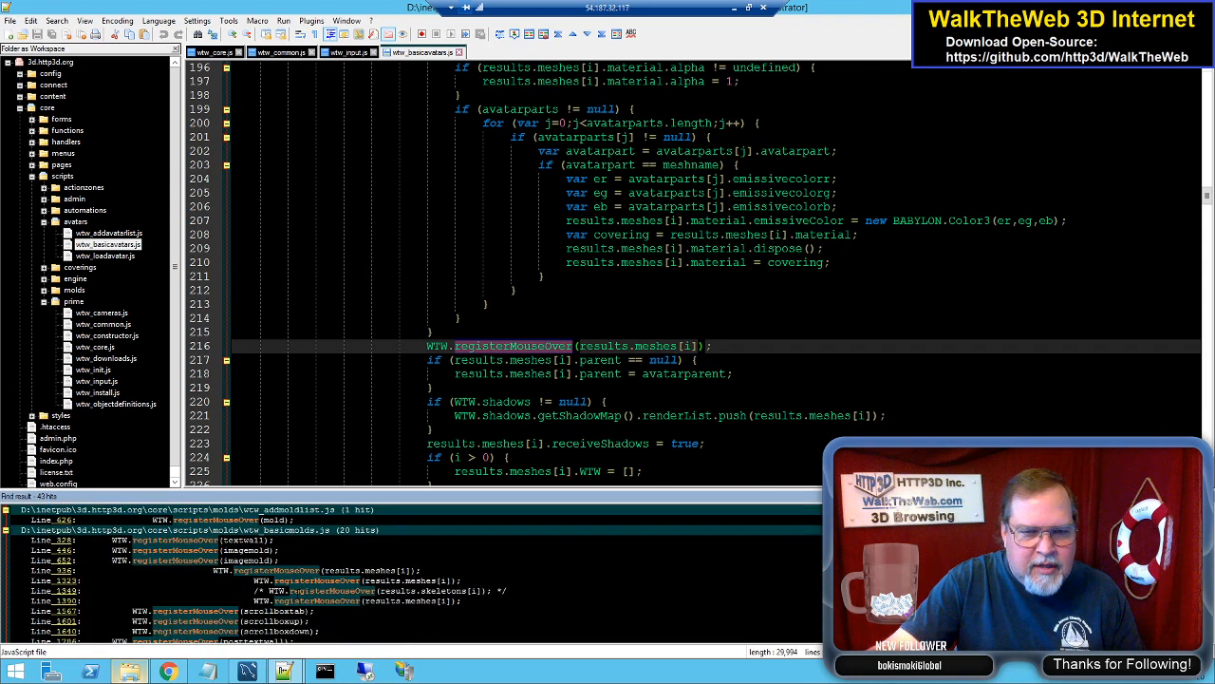
scroll(297, 590, "up", 1)
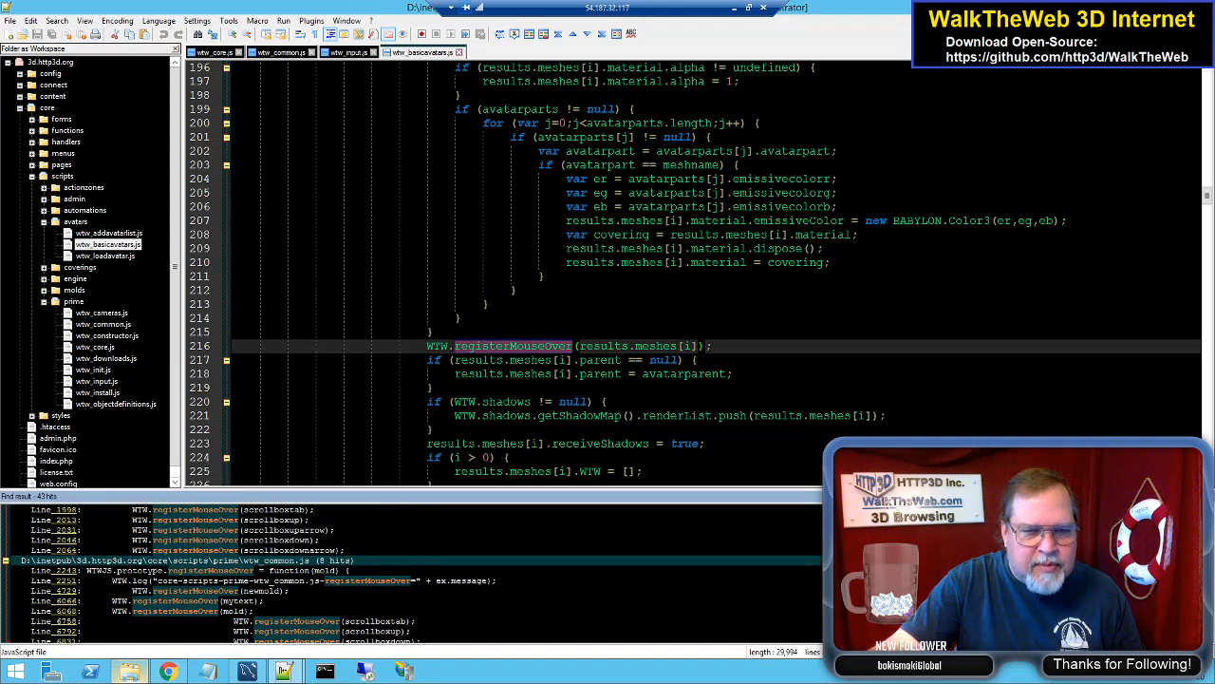
scroll(298, 591, "down", 1)
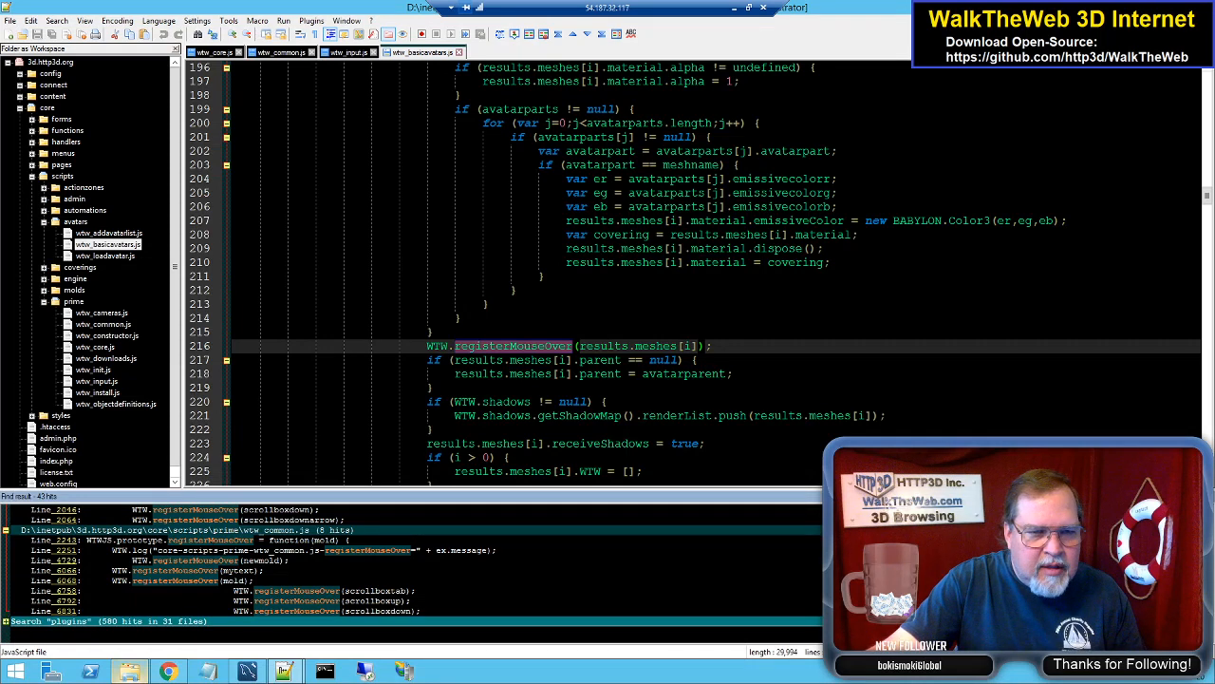
double_click(217, 540)
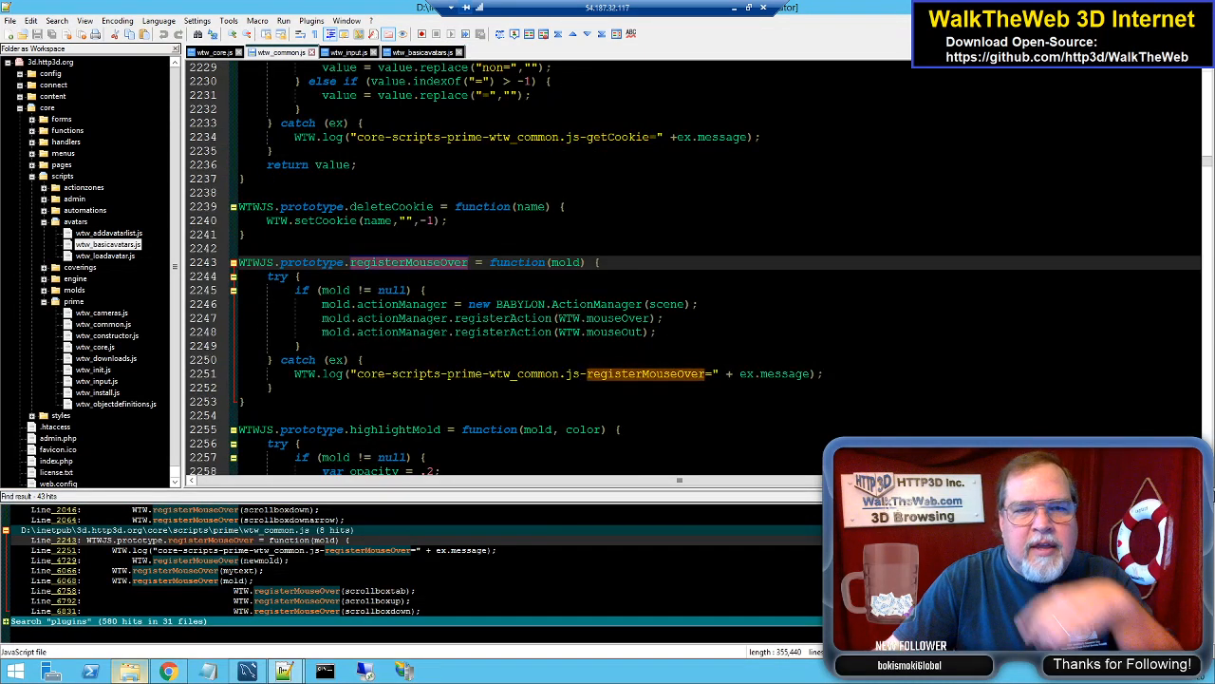
left_click(457, 279)
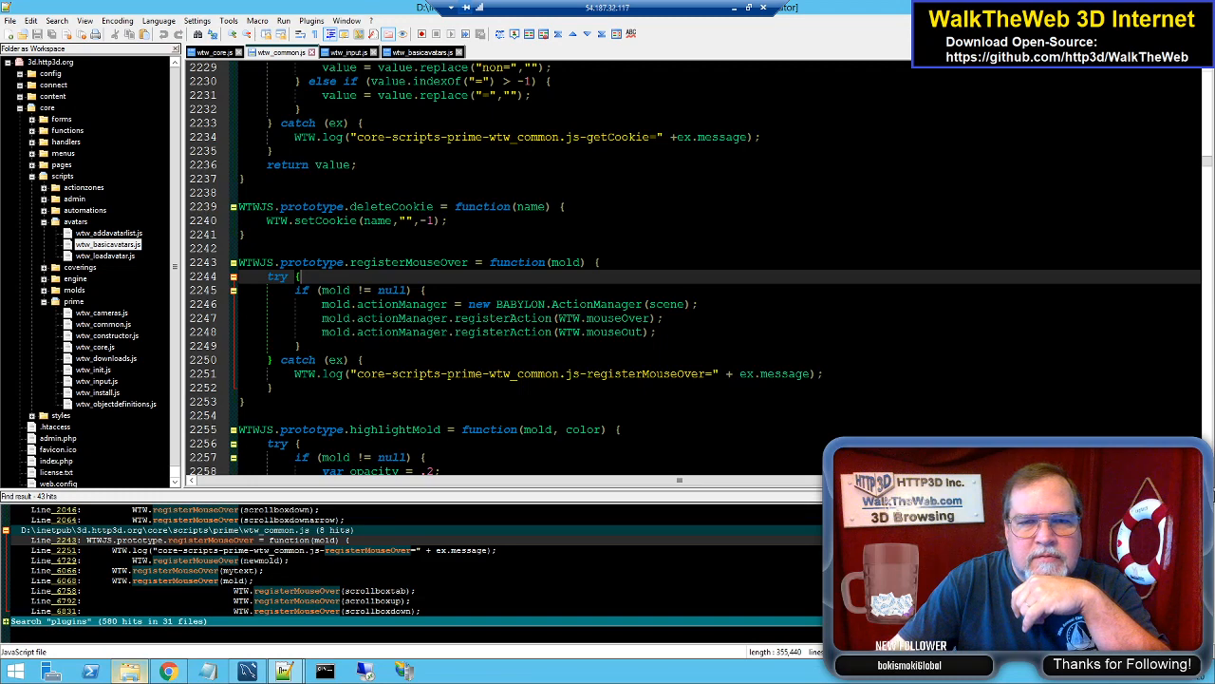
Step: Find the mouseOverMold function in wtw_input.js and check its default cursor setting
left_click(350, 53)
left_click_drag(1207, 83, 1208, 439)
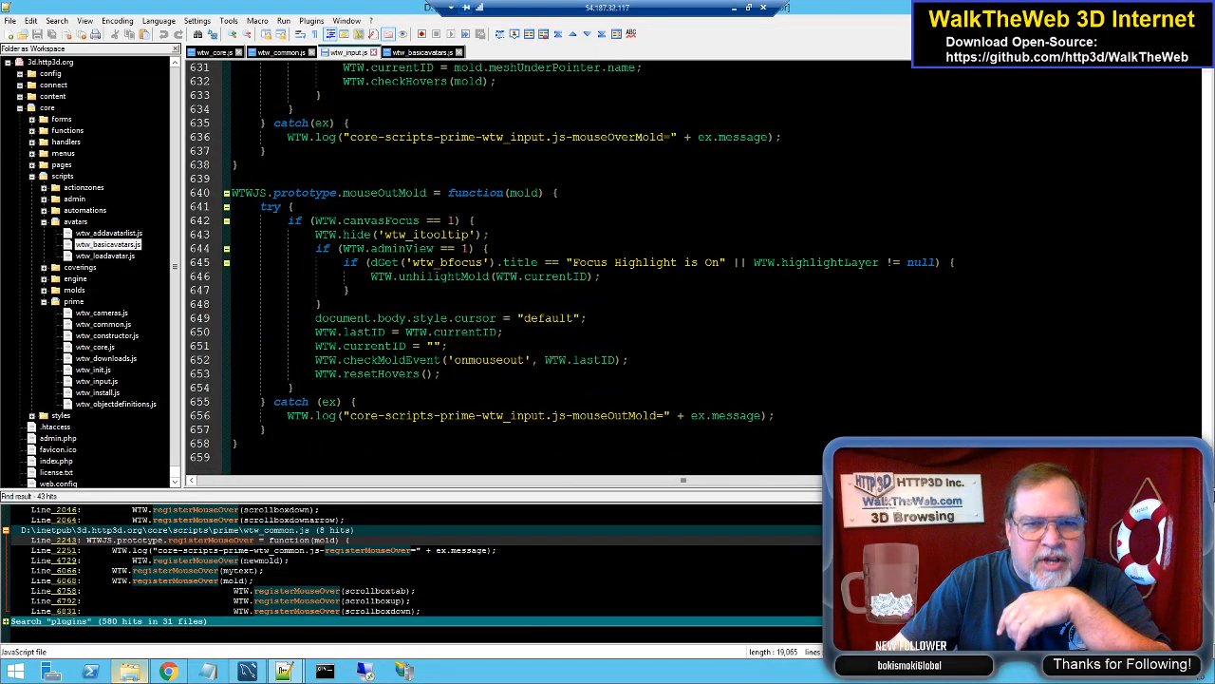
scroll(1213, 493, "up", 5)
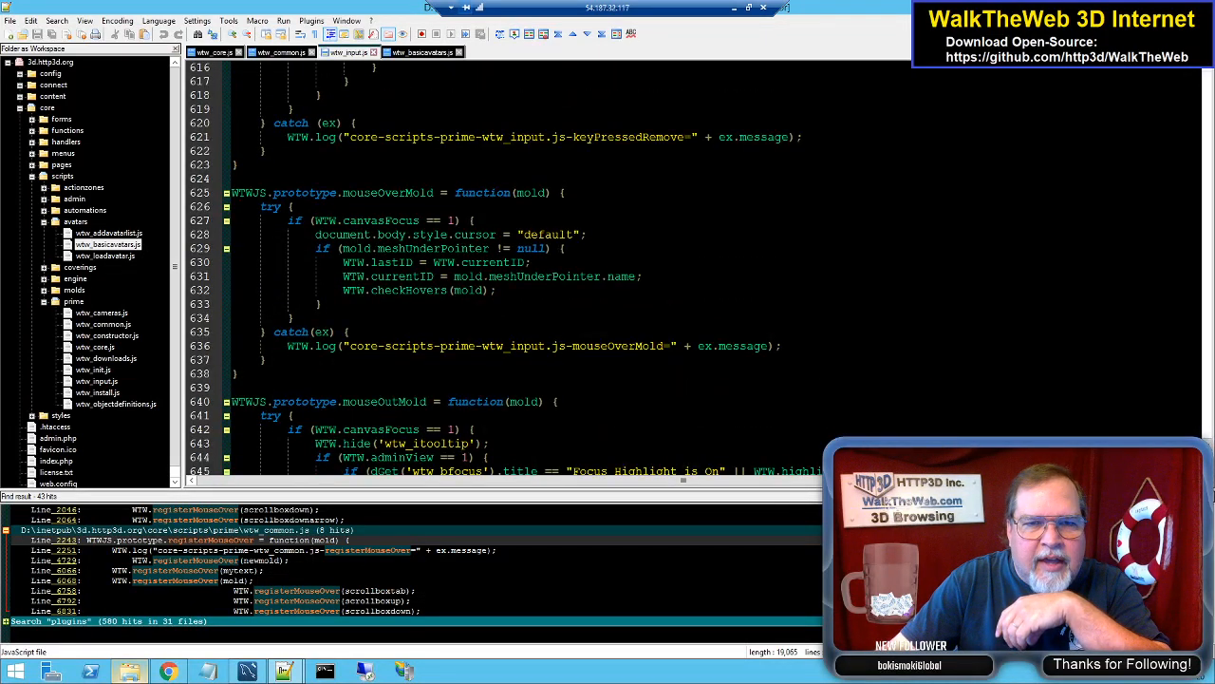
double_click(387, 193)
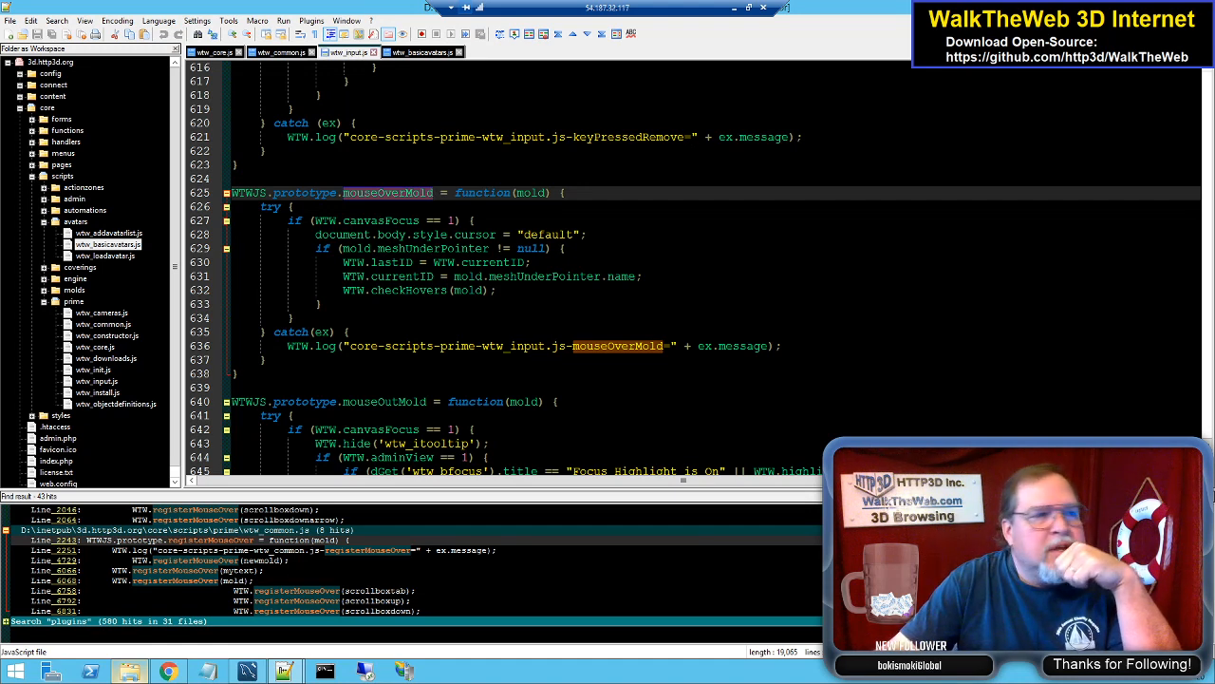
double_click(546, 235)
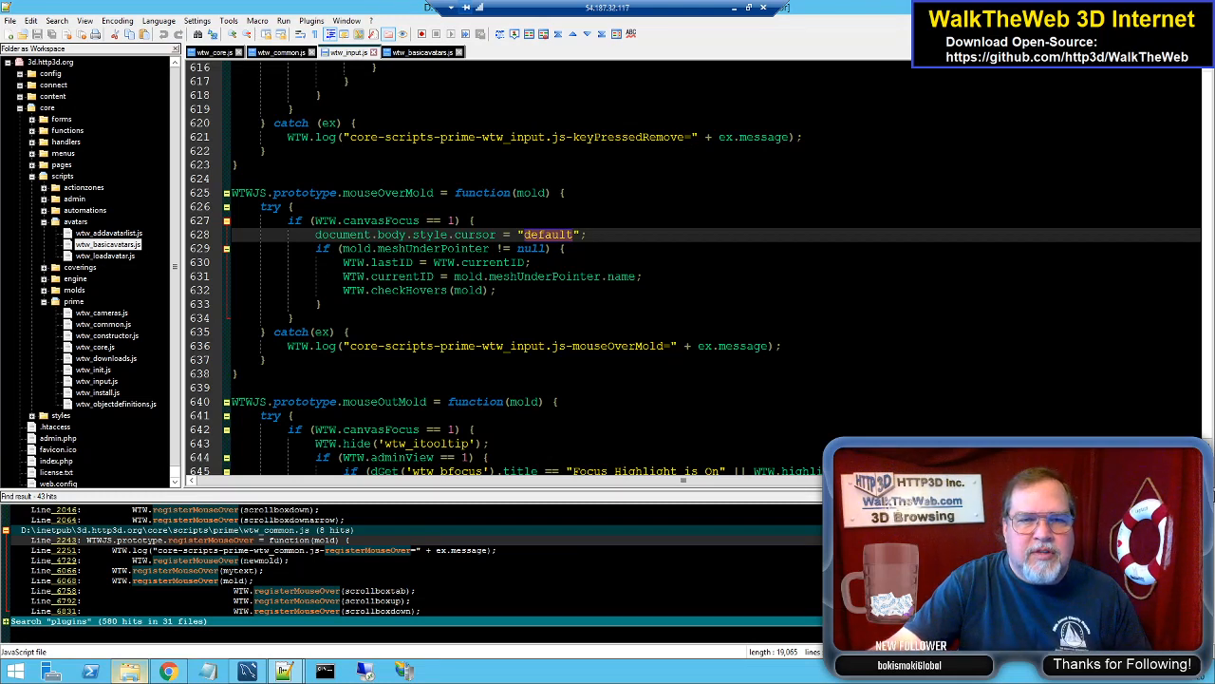
Step: Add an empty else branch to the mold.meshUnderPointer null check in mouseOverMold
key("Down")
key("Down")
key("Down")
key("Down")
key("Down")
type("else ")
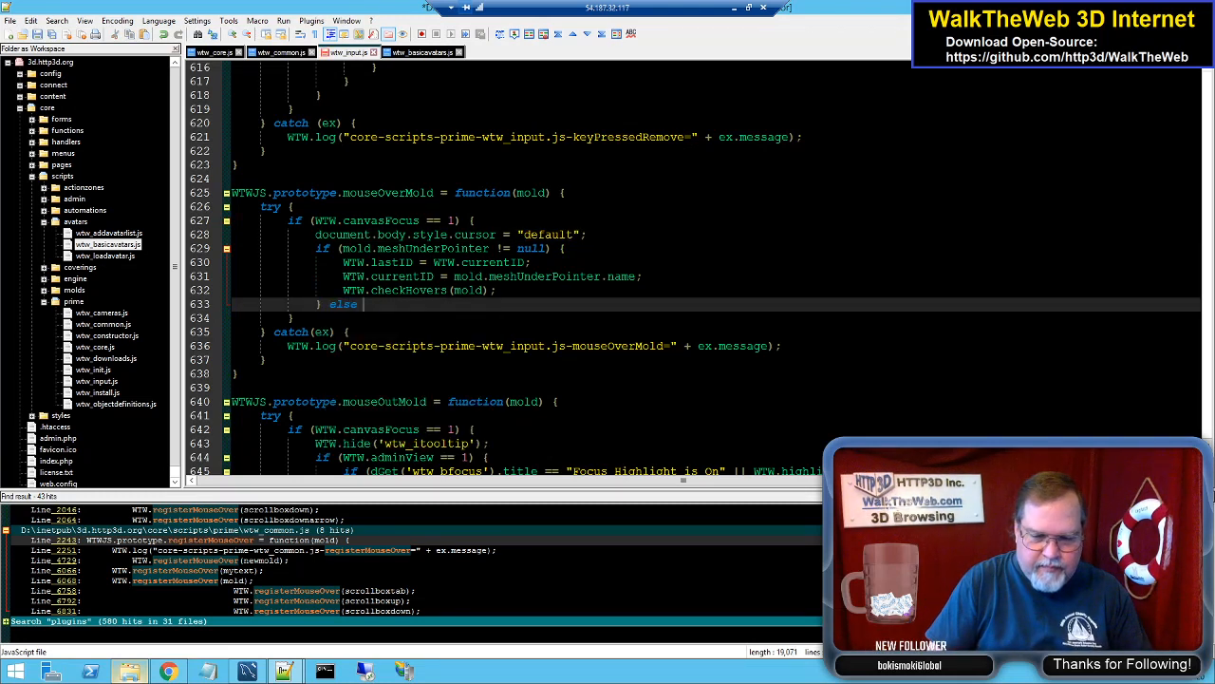
type("{")
key("Return")
key("Up")
key("Up")
key("Up")
key("Up")
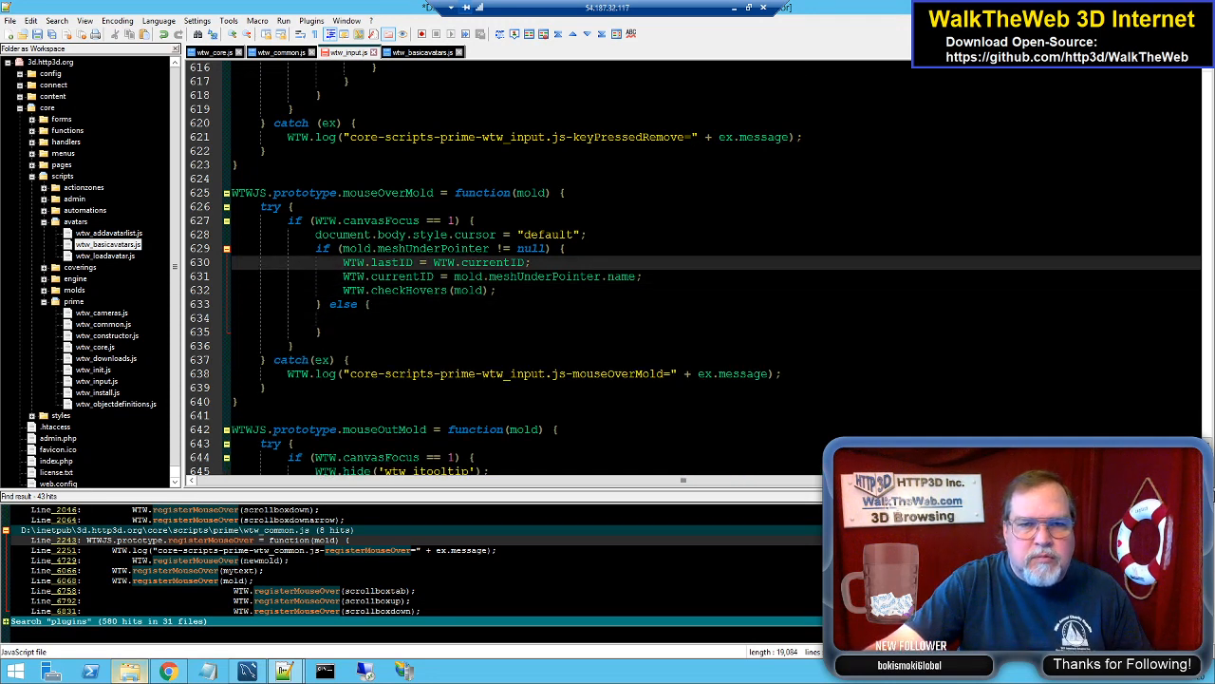
Step: Move the document.body.style.cursor = "default"; line from above the meshUnderPointer check into the else branch
left_click_drag(315, 234, 603, 236)
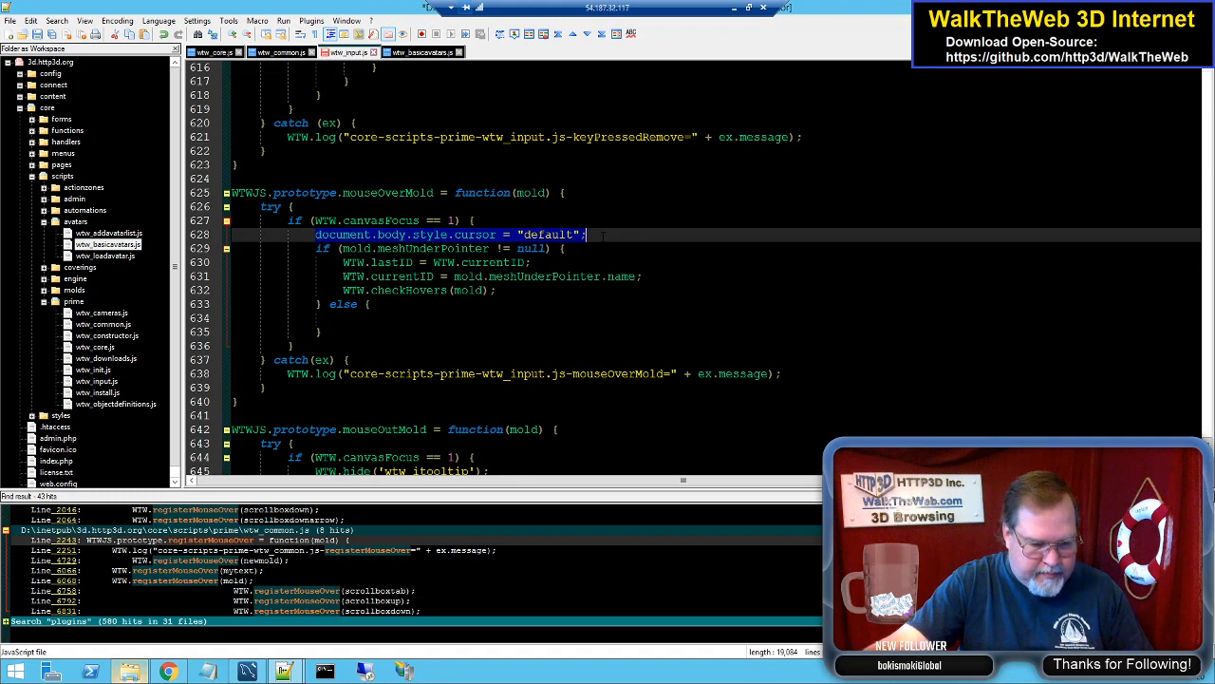
key("ctrl+x")
left_click(345, 318)
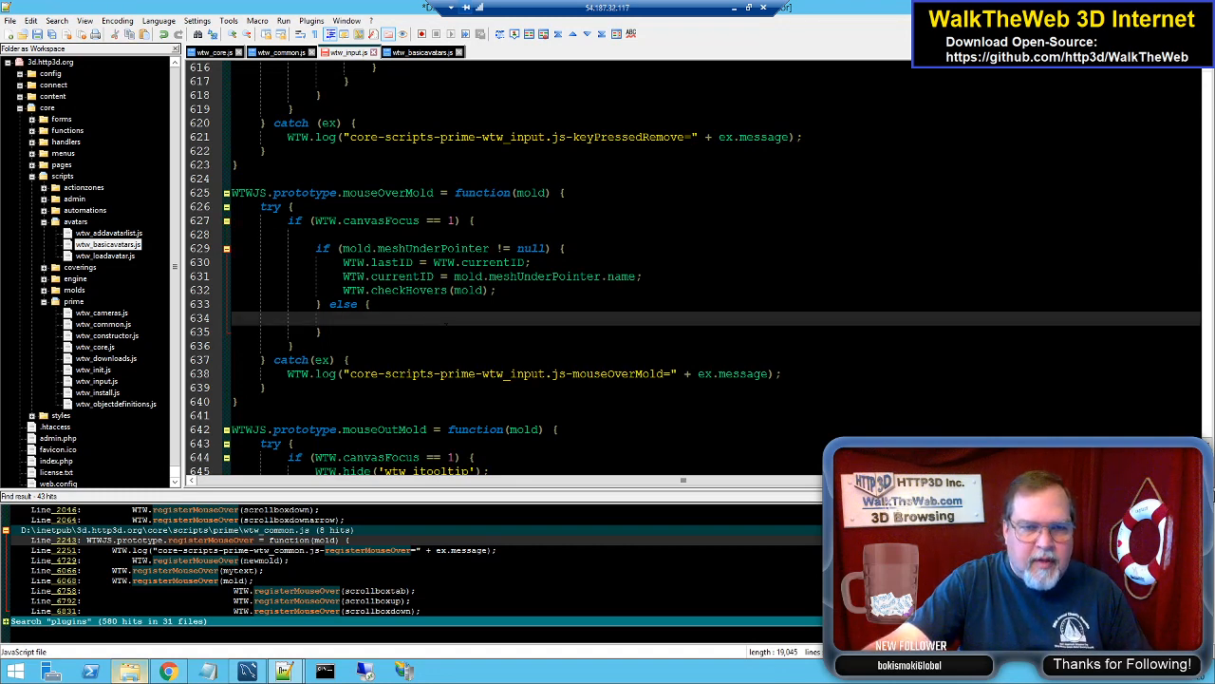
key("ctrl+v")
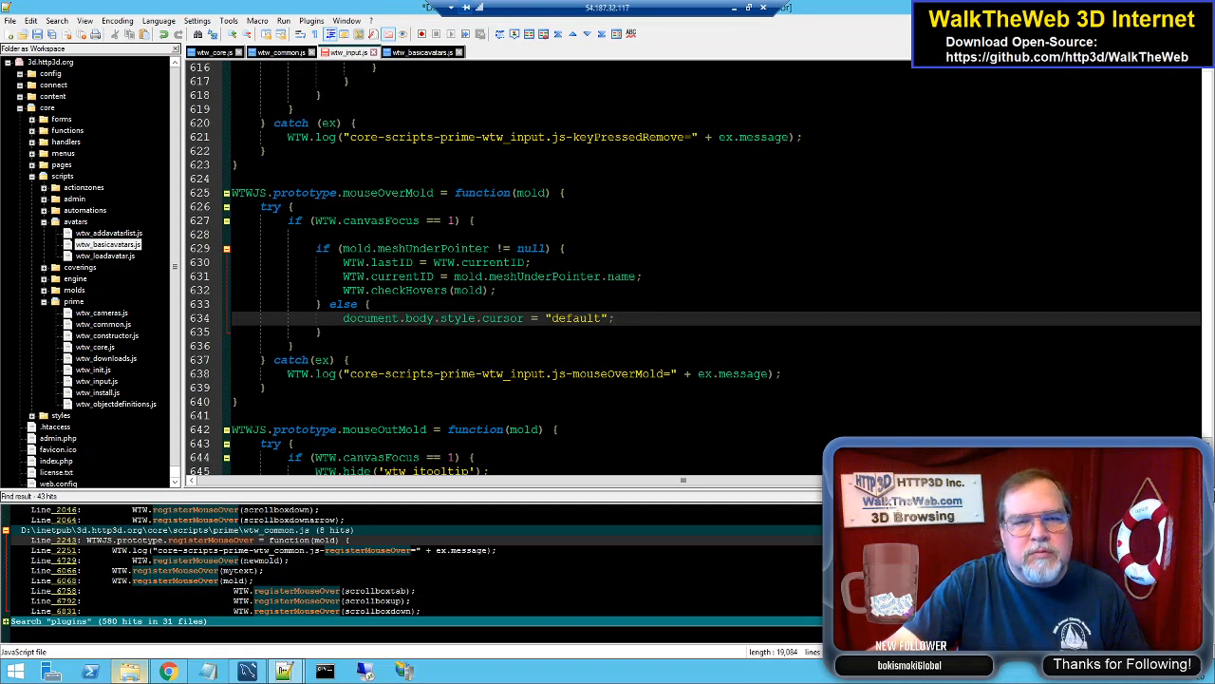
left_click(497, 290)
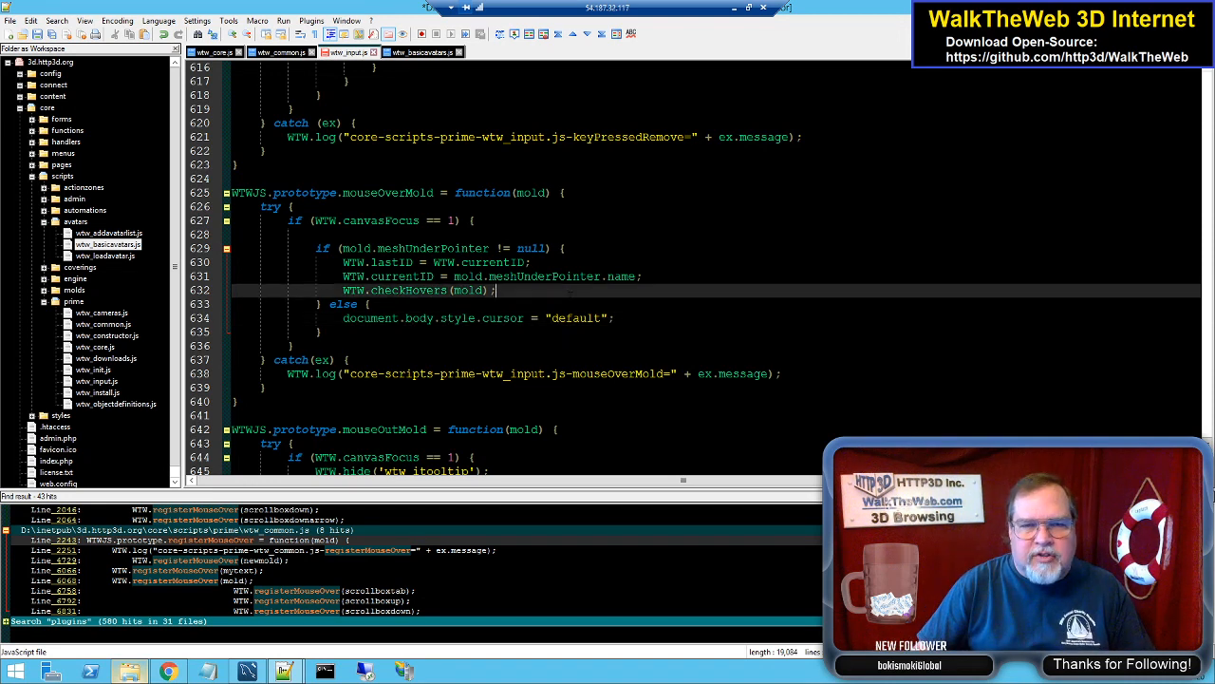
Step: Undo moving the default cursor line and delete the empty else branch from mouseOverMold
left_click(166, 35)
left_click(167, 35)
left_click(167, 37)
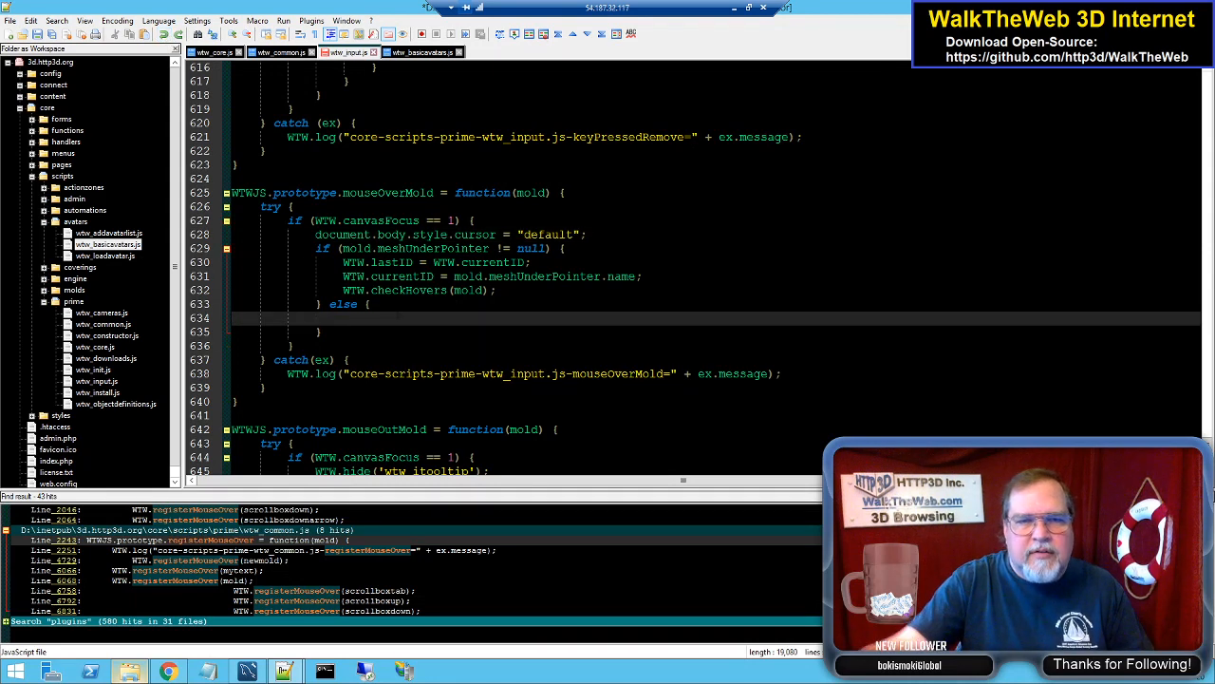
key("Down")
key("Up")
key("Up")
key("shift+Down")
key("shift+Down")
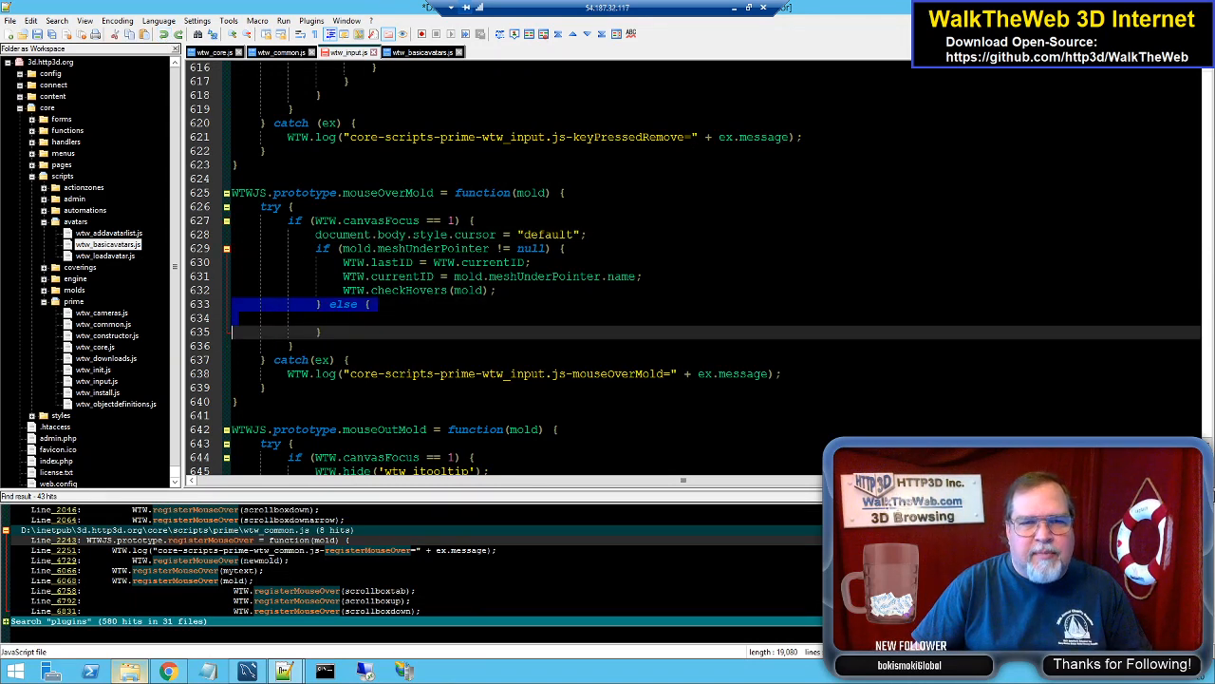
key("Delete")
key("Left")
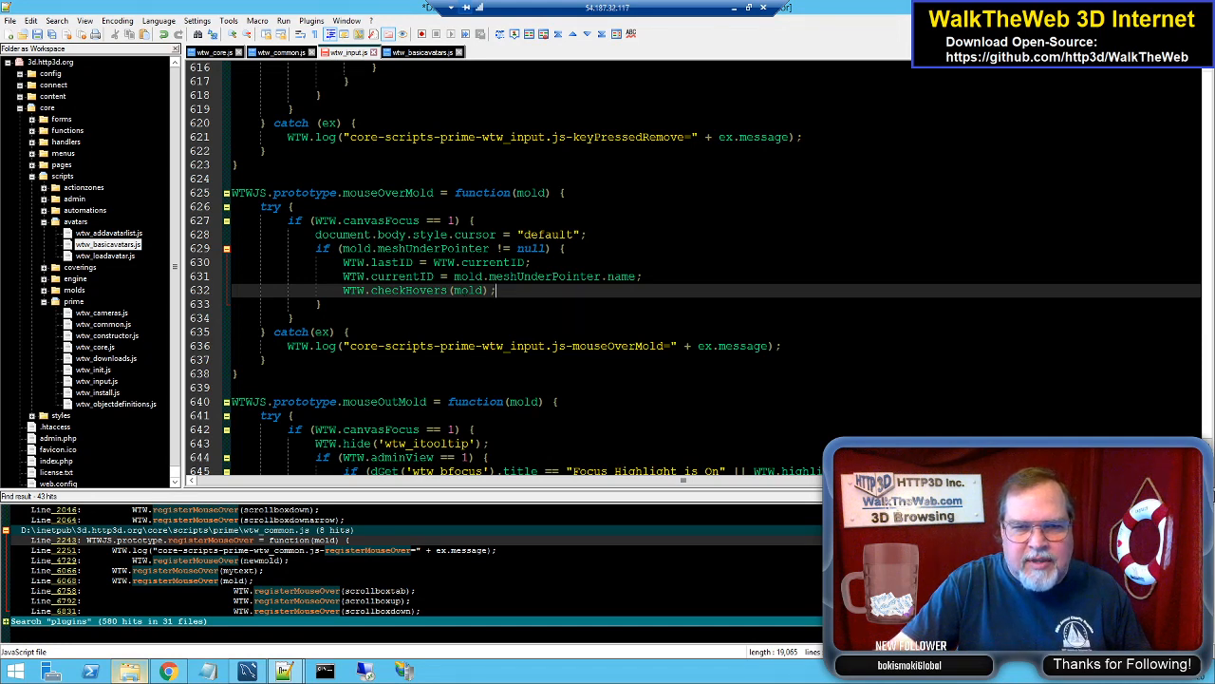
Step: Search for "checkHovers =" to locate the checkHovers function definition in wtw_common.js
double_click(435, 290)
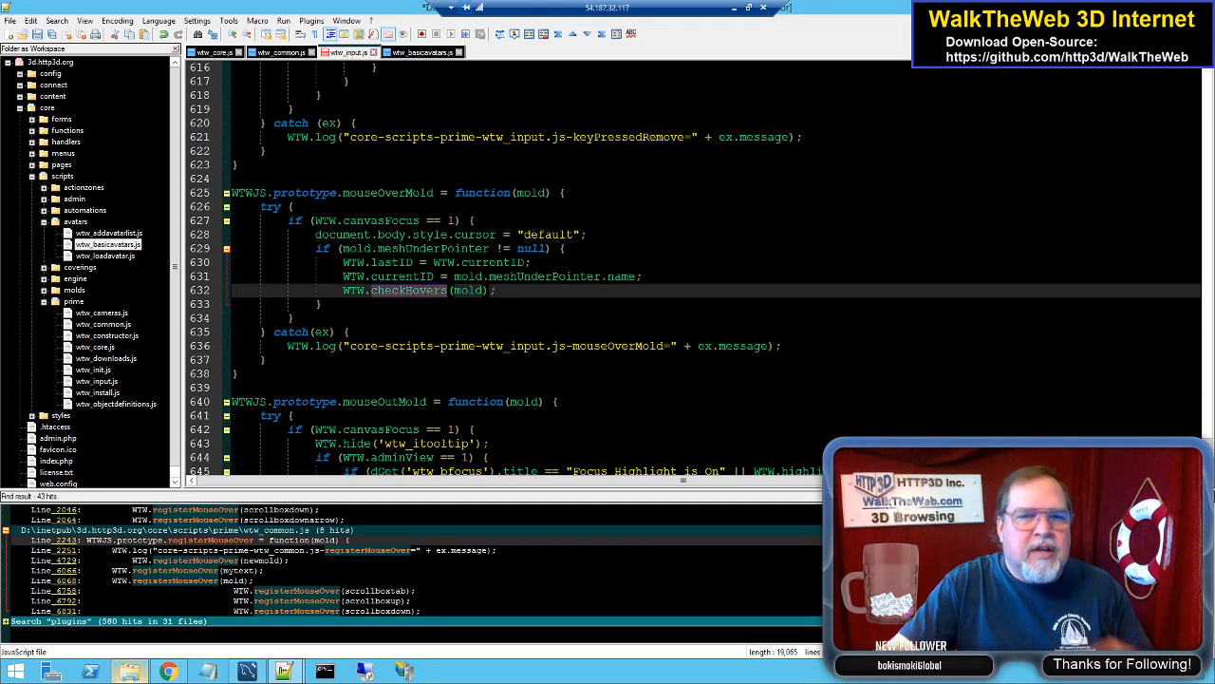
key("ctrl+f")
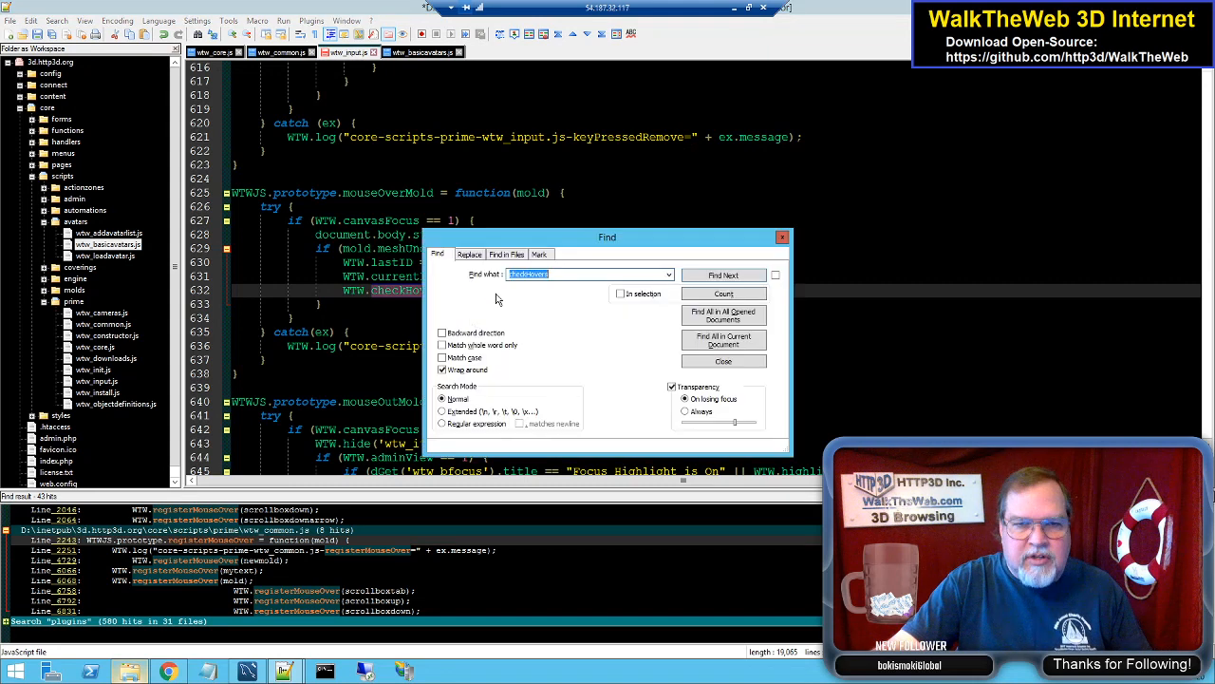
left_click(589, 276)
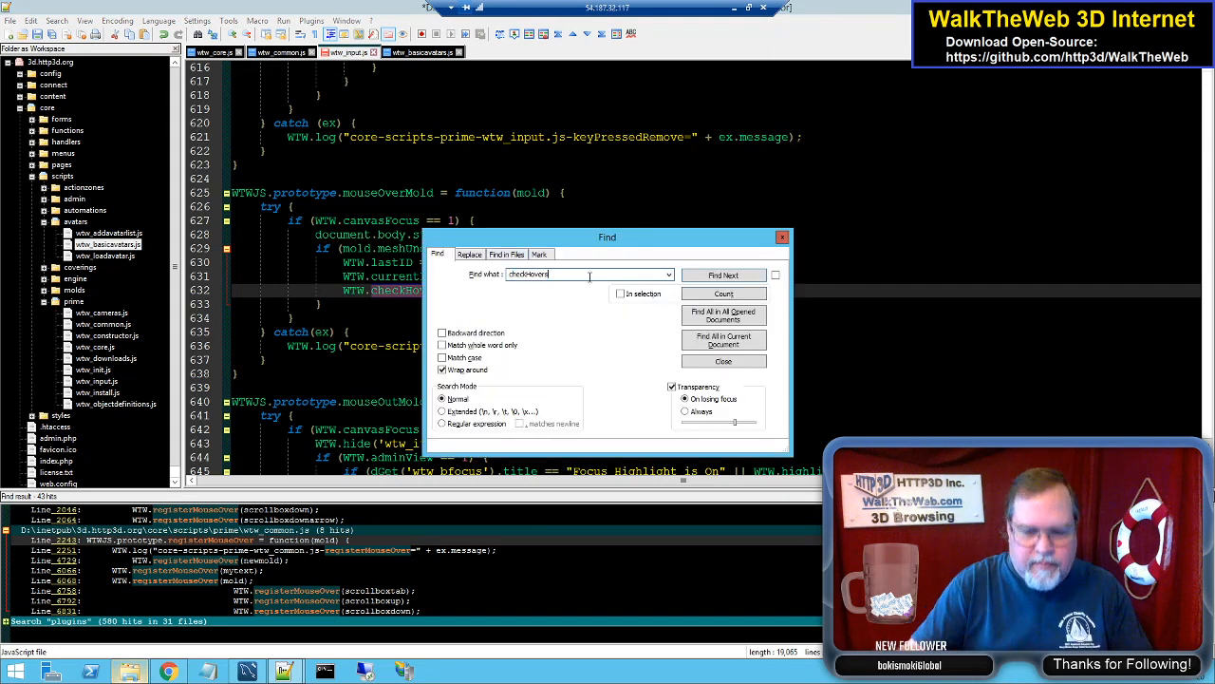
type("=")
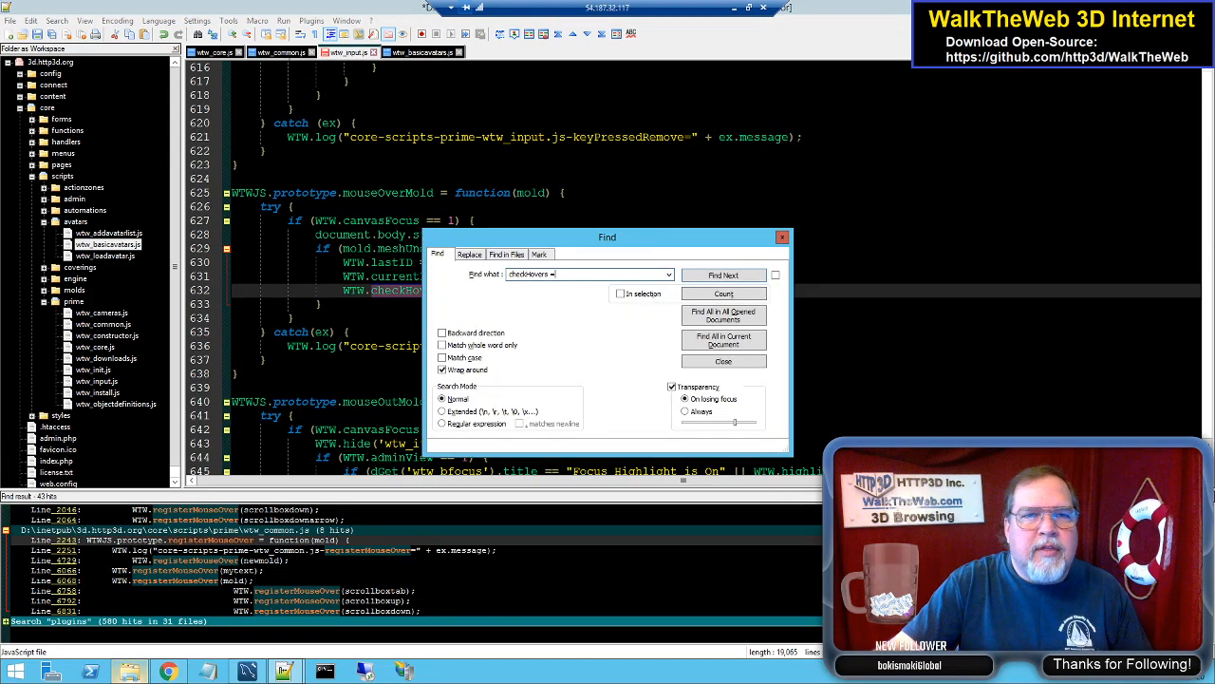
left_click(724, 276)
left_click(731, 274)
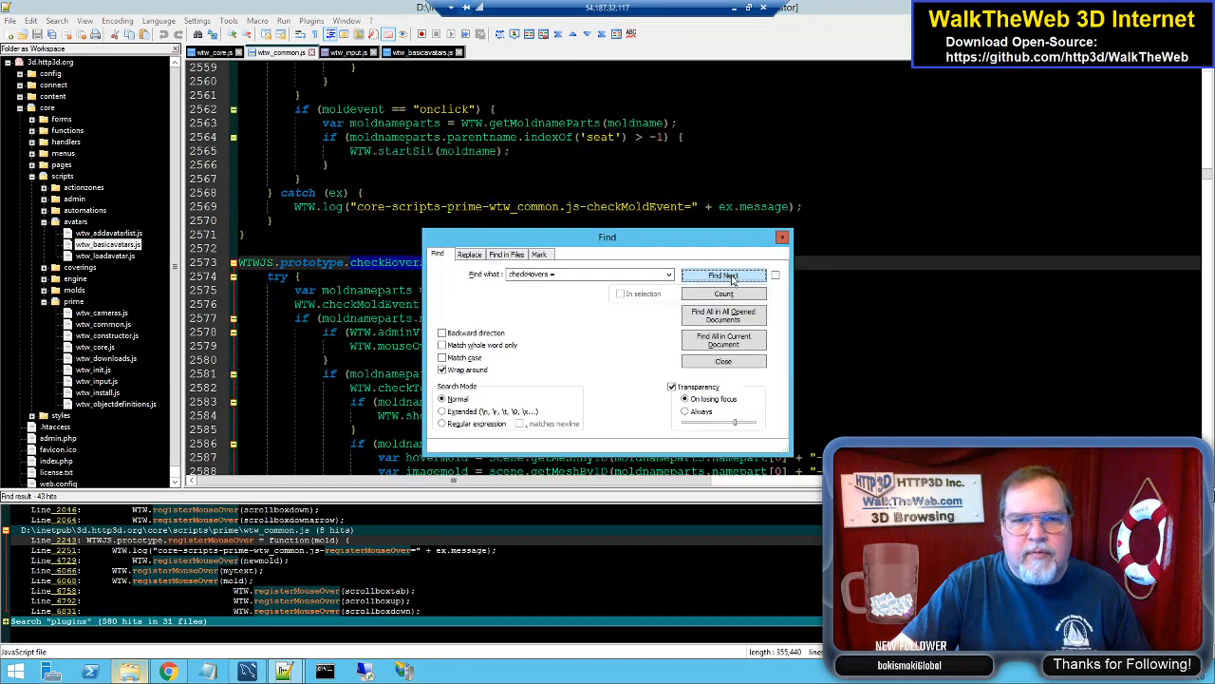
left_click(782, 239)
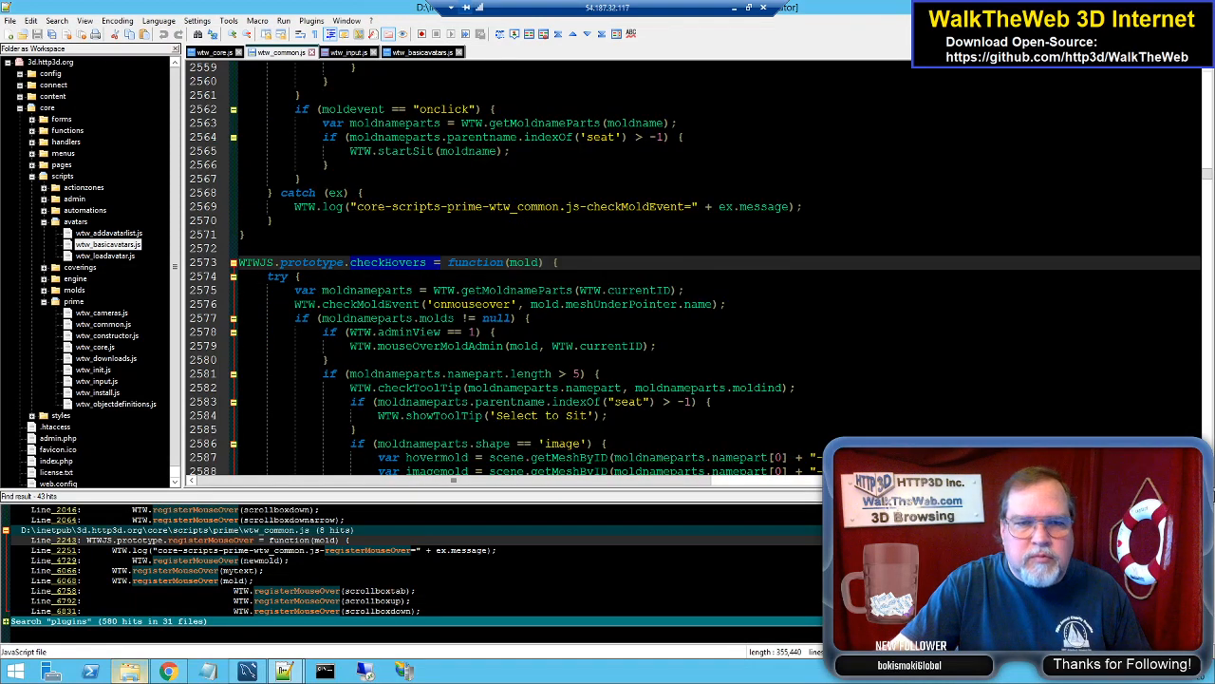
Step: Read the checkHovers function through its pluginsCheckHovers call, and go back to the registerMouseOver definition
scroll(785, 243, "down", 3)
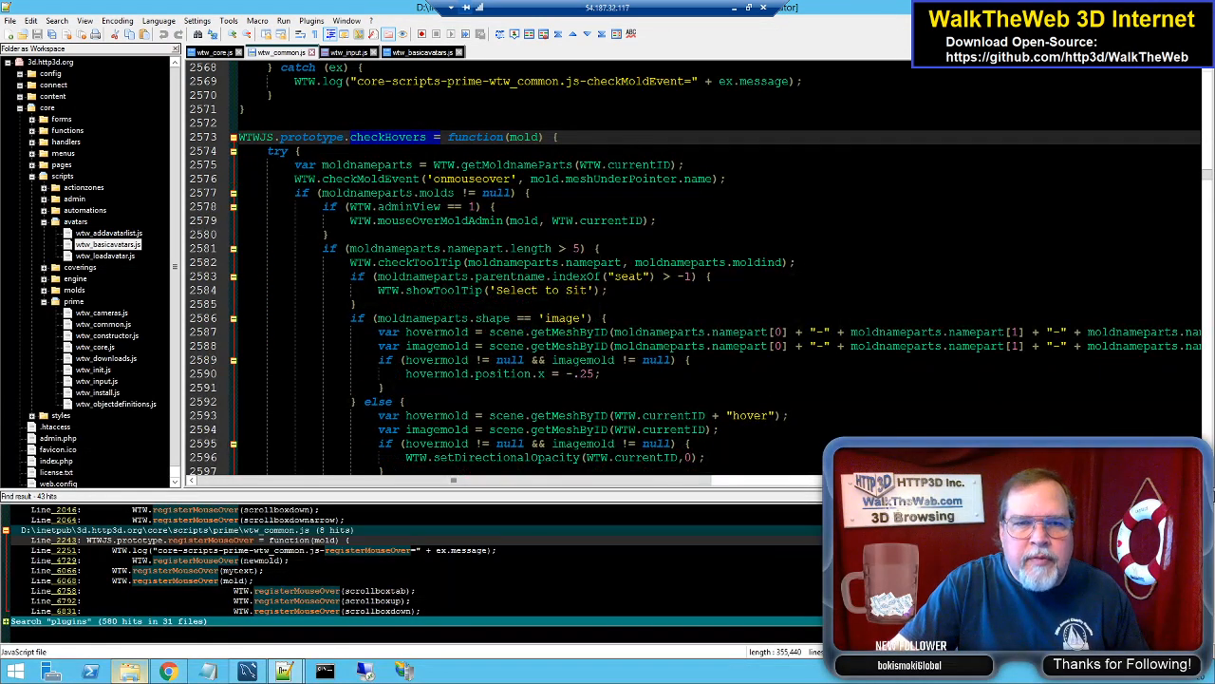
scroll(784, 243, "down", 1)
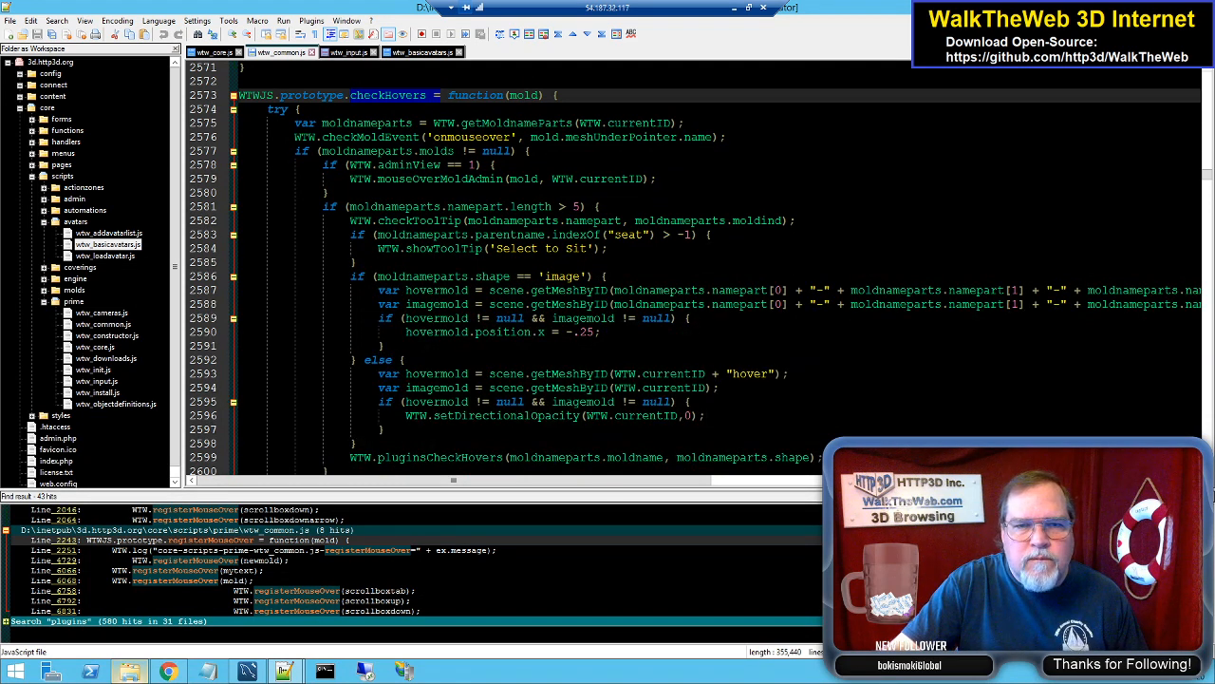
scroll(699, 268, "down", 2)
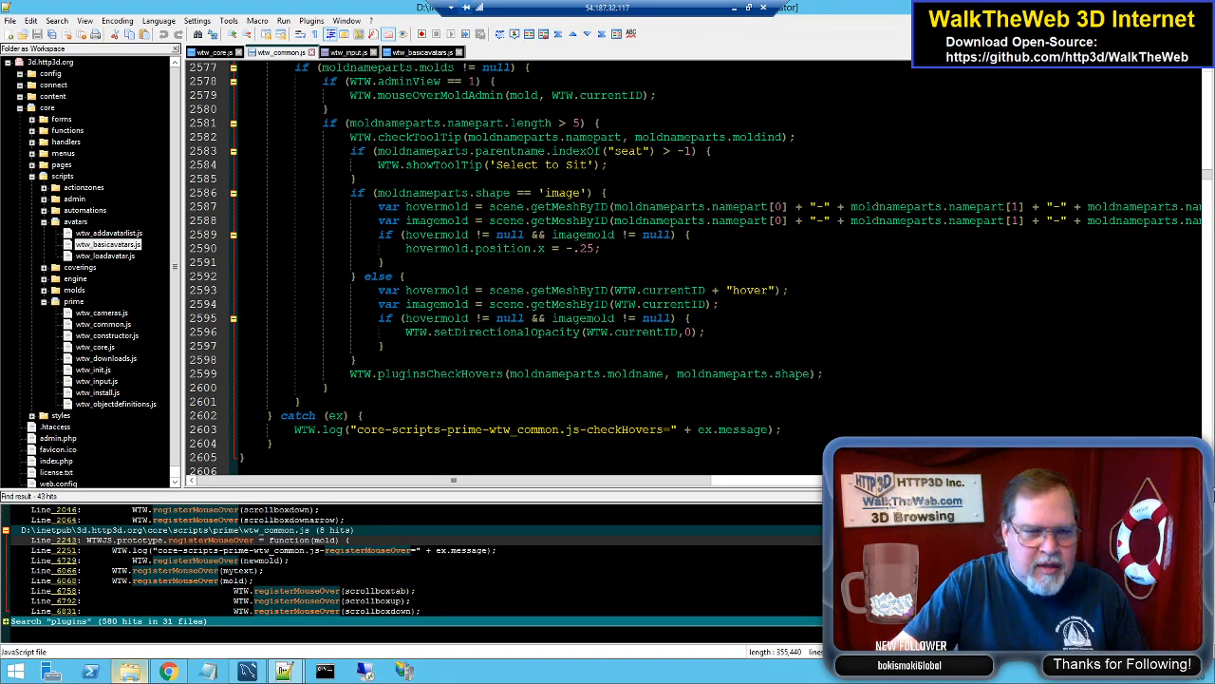
double_click(211, 540)
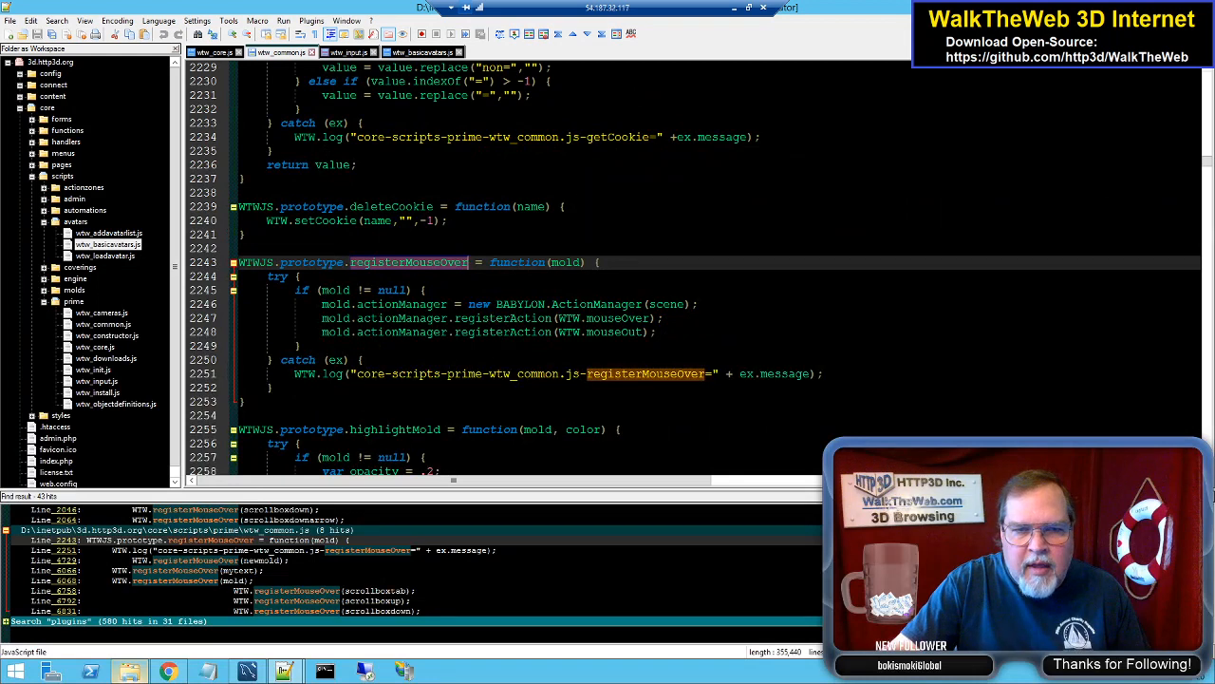
left_click(428, 291)
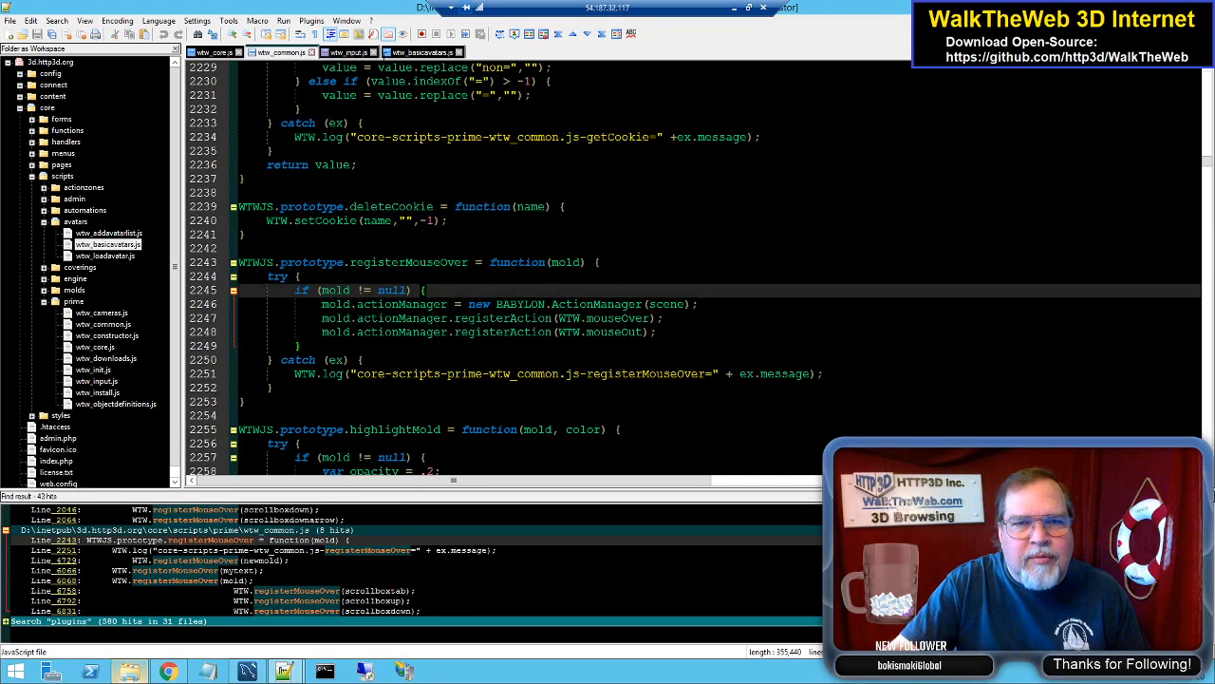
Step: In wtw_input.js, start an if statement on a new line directly above the WTW.checkHovers(mold) call in mouseOverMold
left_click(352, 52)
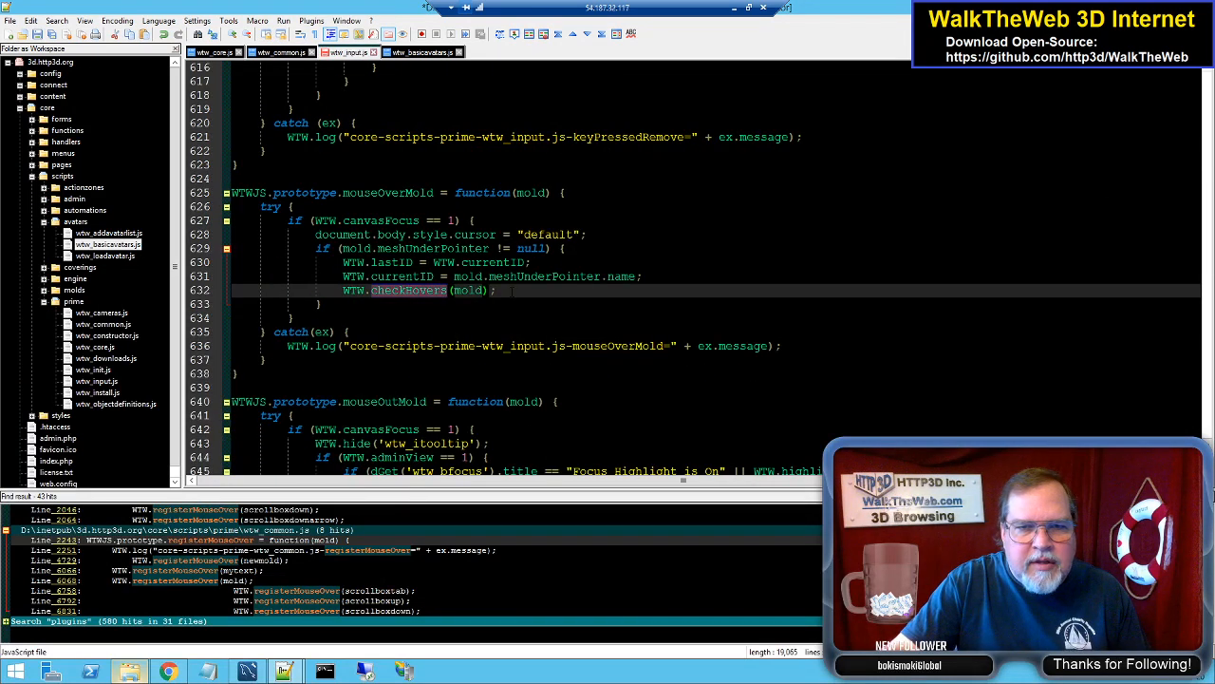
left_click(512, 292)
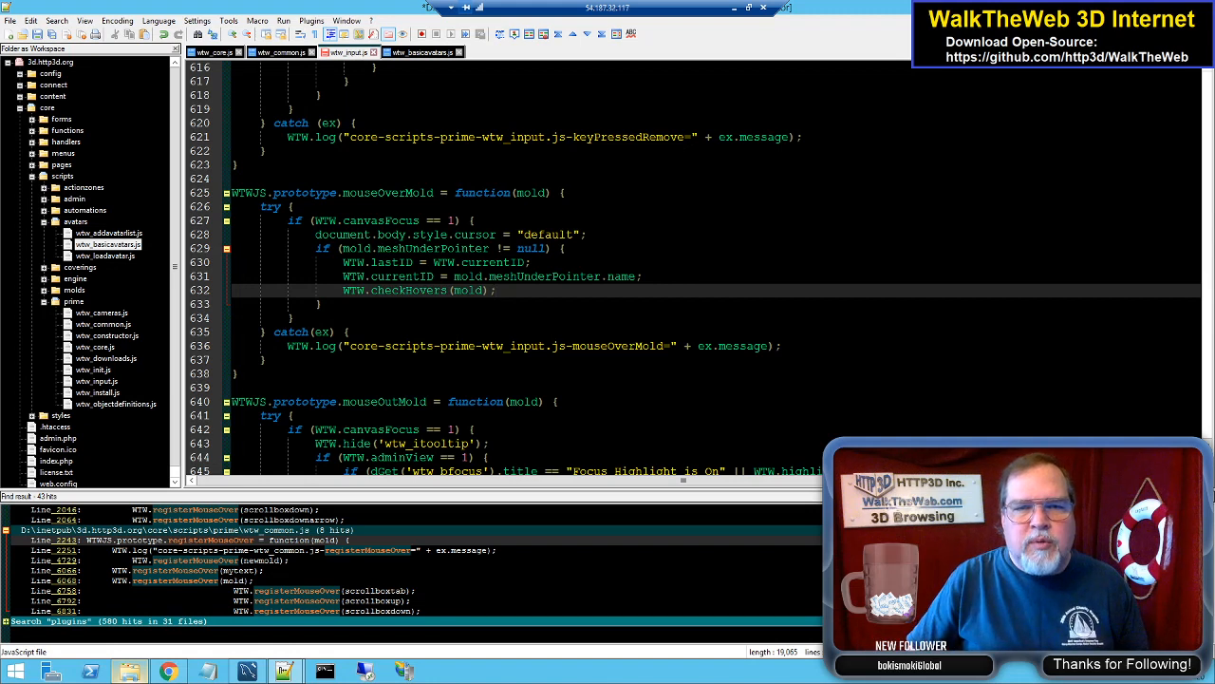
key("Up")
key("End")
key("Return")
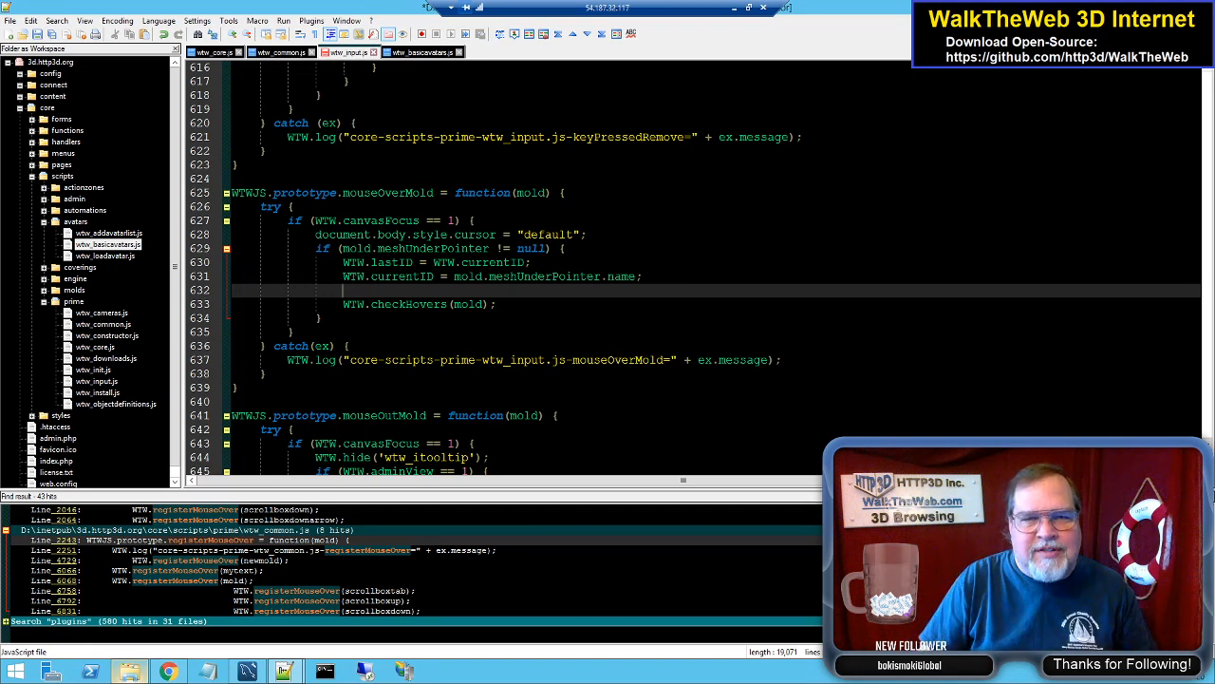
type("if (")
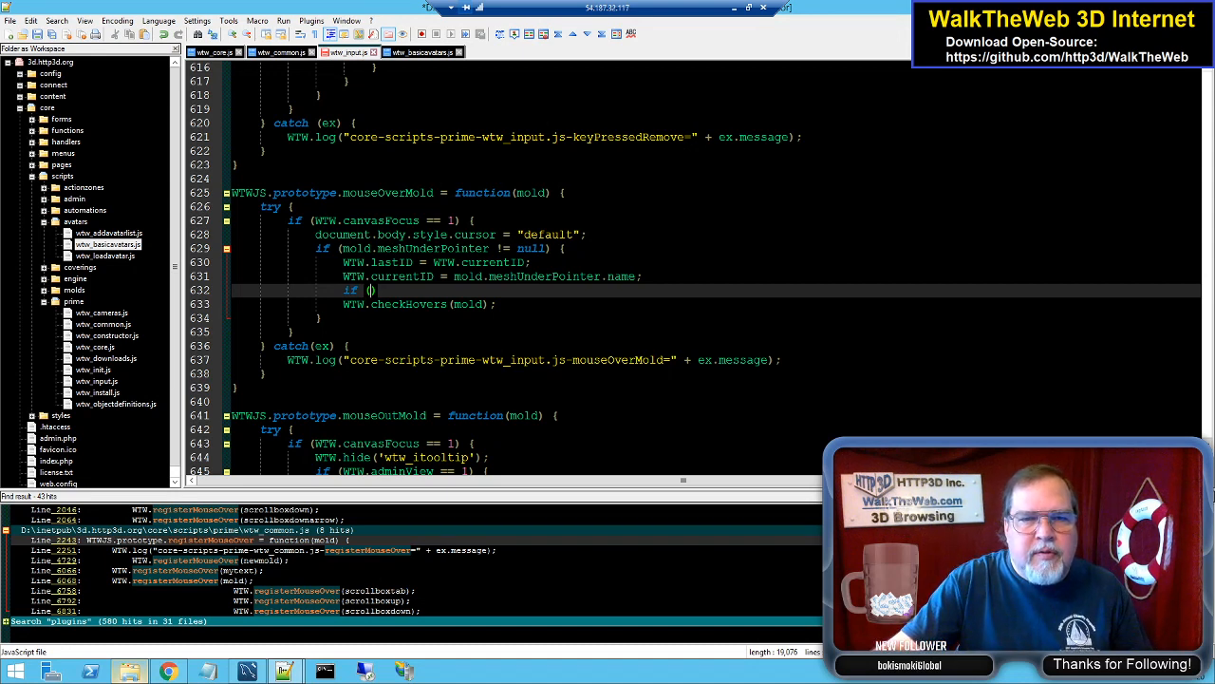
Step: Fill the new if condition with mold.meshUnderPointer.isPickable, reusing the existing meshUnderPointer expression, and add an empty braced body
left_click(343, 249)
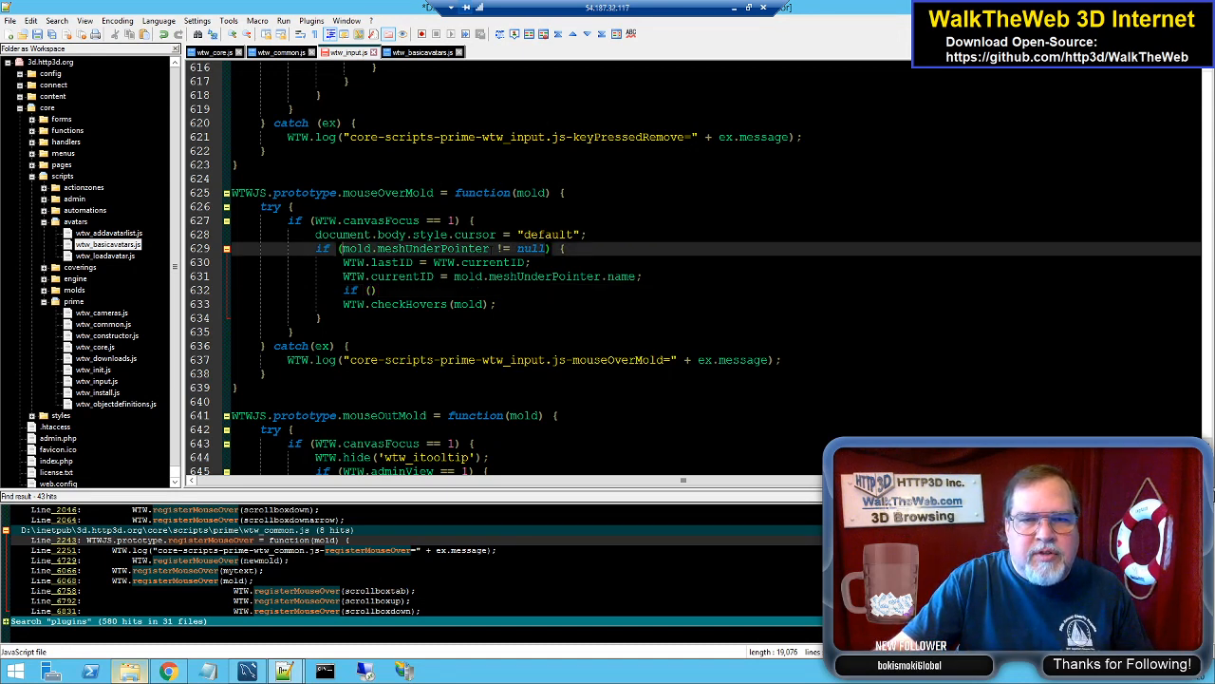
left_click_drag(341, 249, 489, 249)
key("ctrl+c")
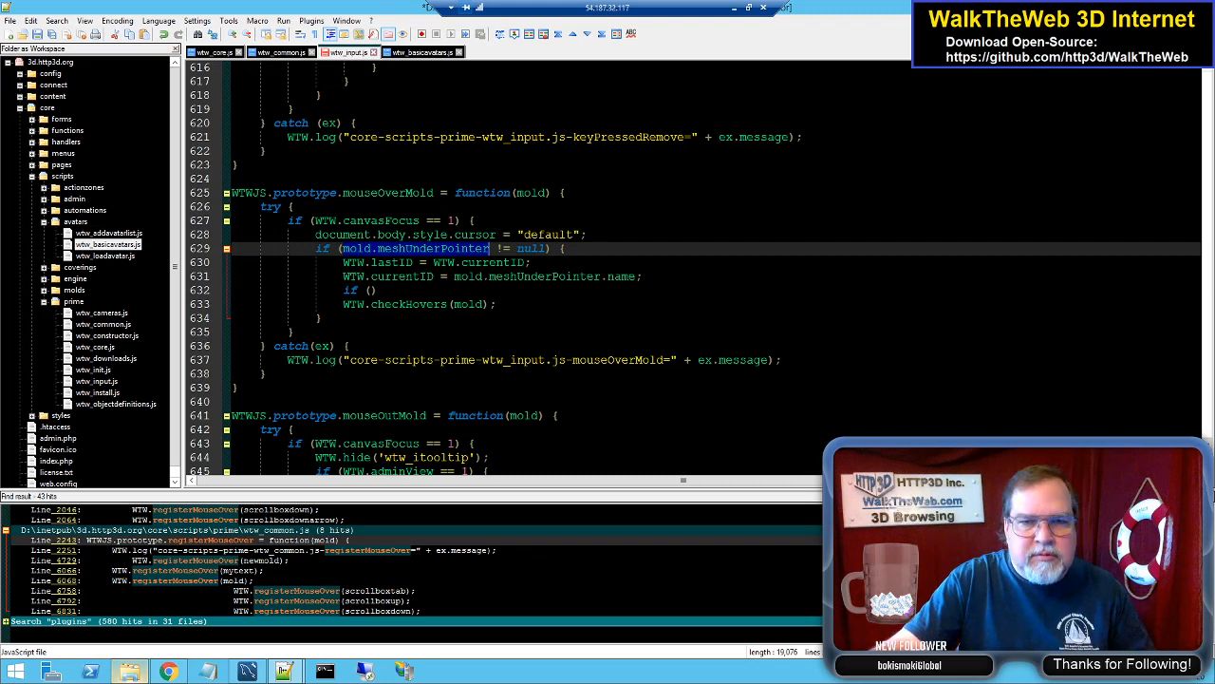
left_click(372, 291)
key("ctrl+v")
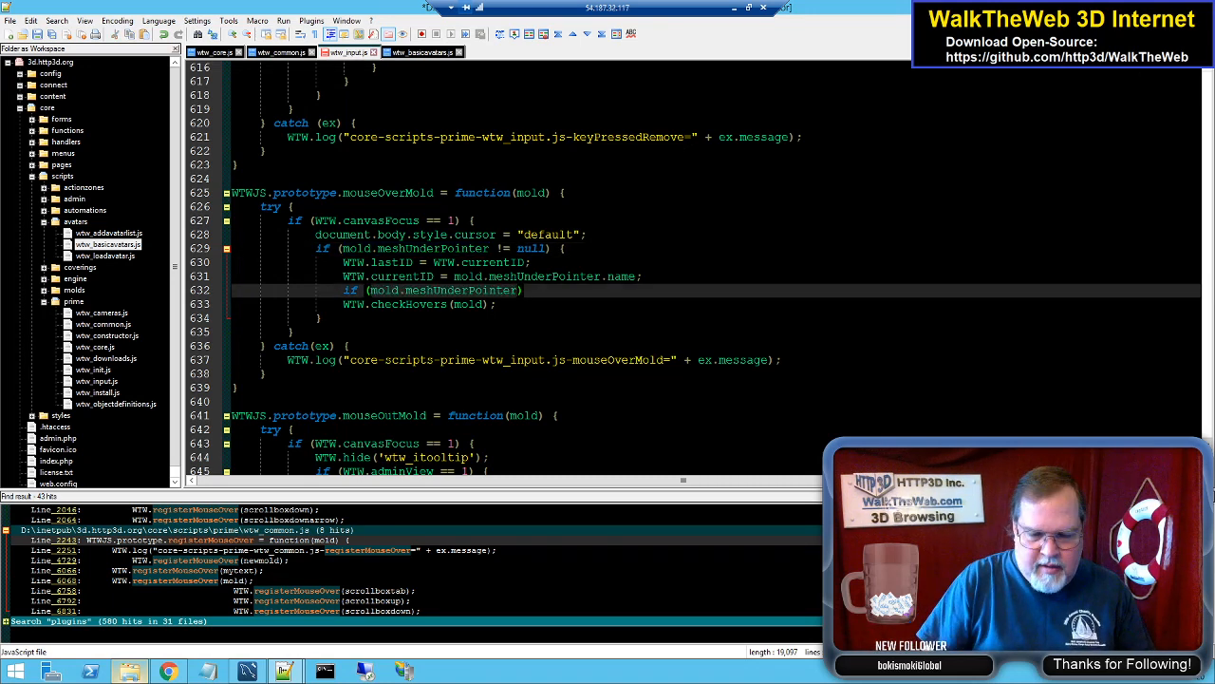
type(".isPi")
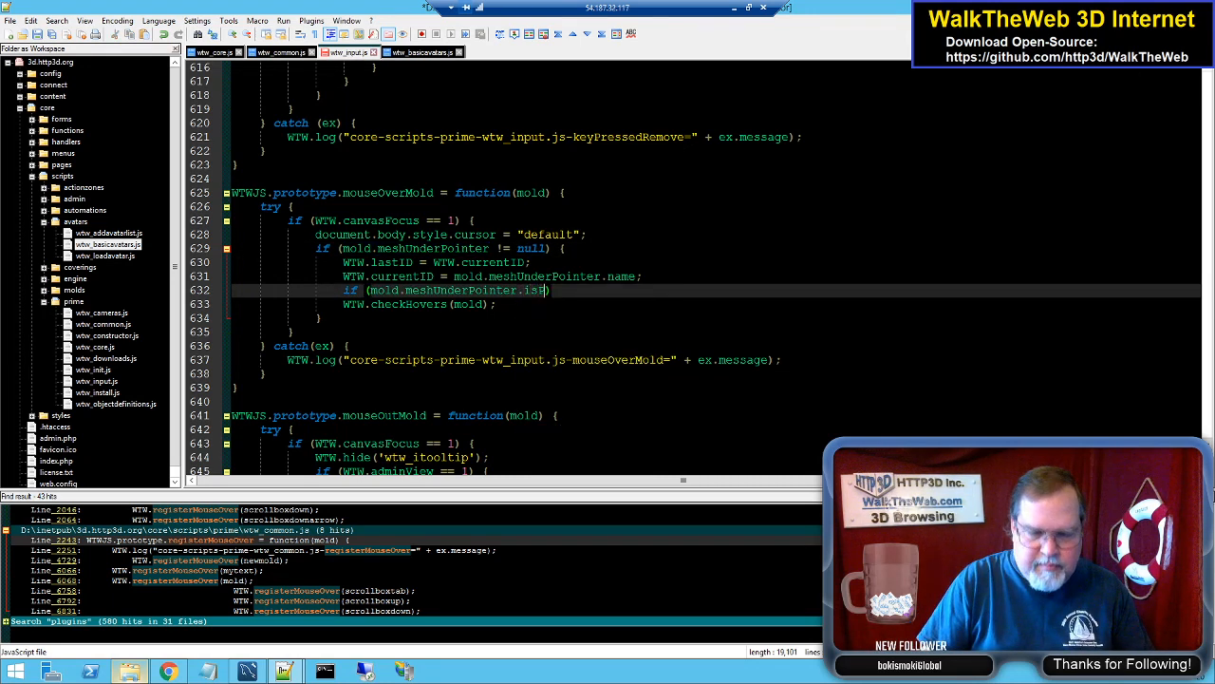
type("ckable")
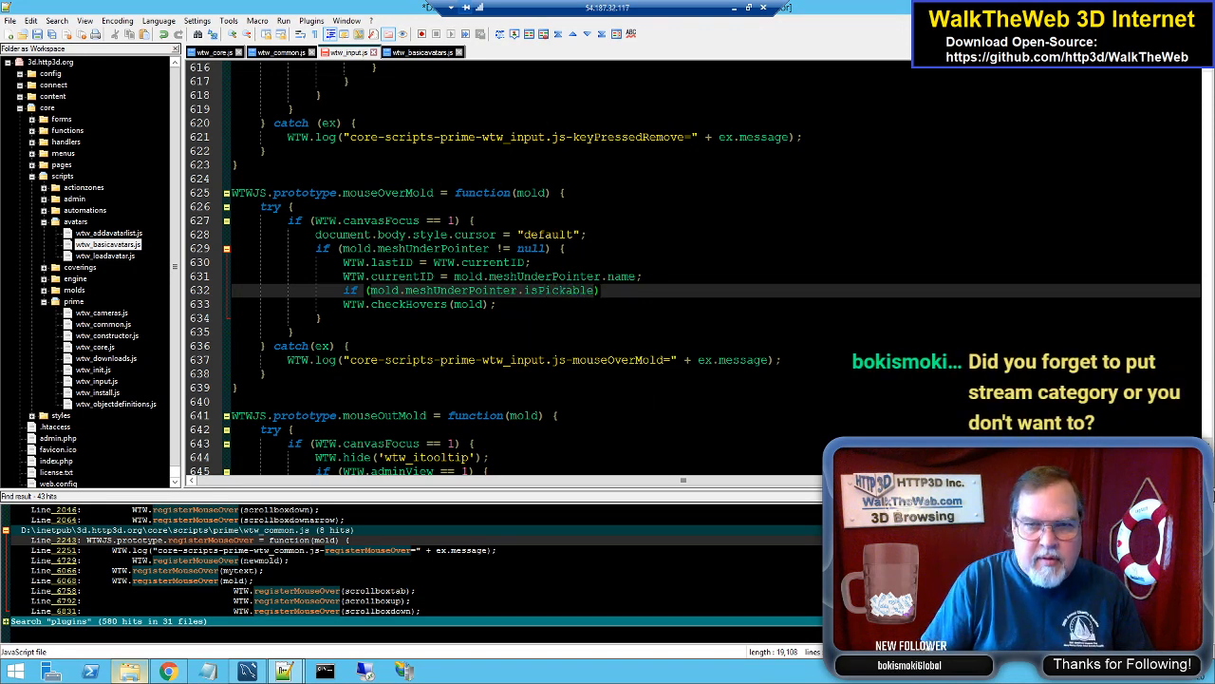
key("Right")
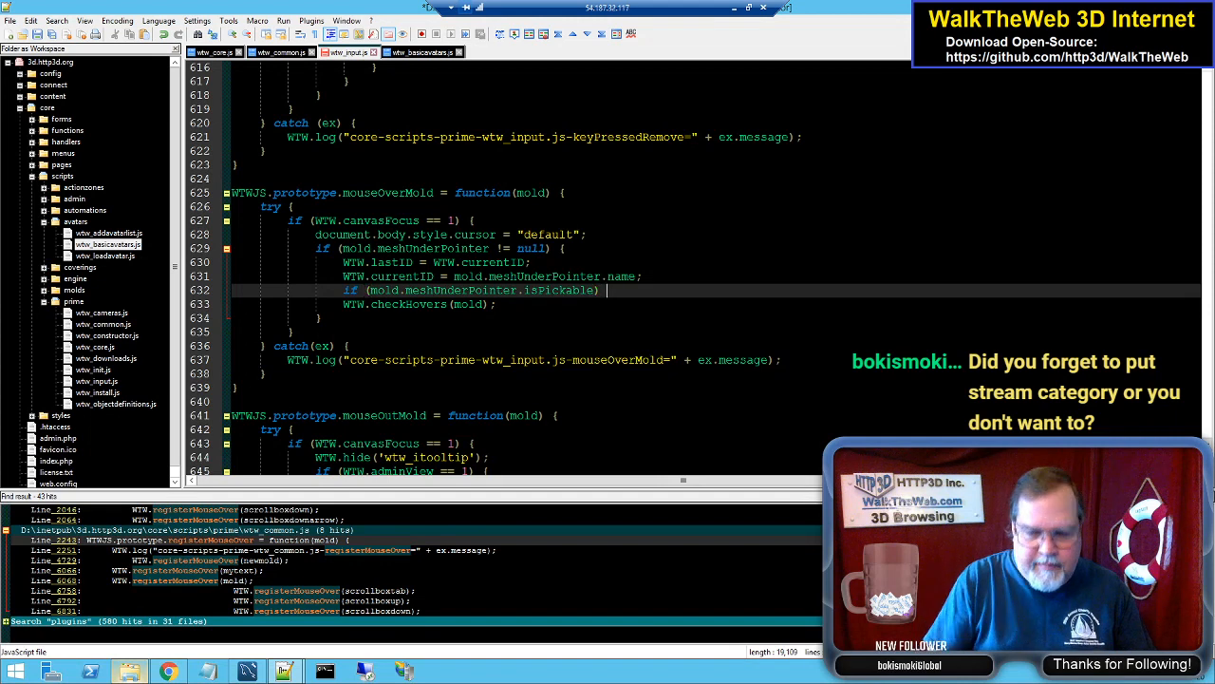
type("{")
key("Return")
key("ctrl+v")
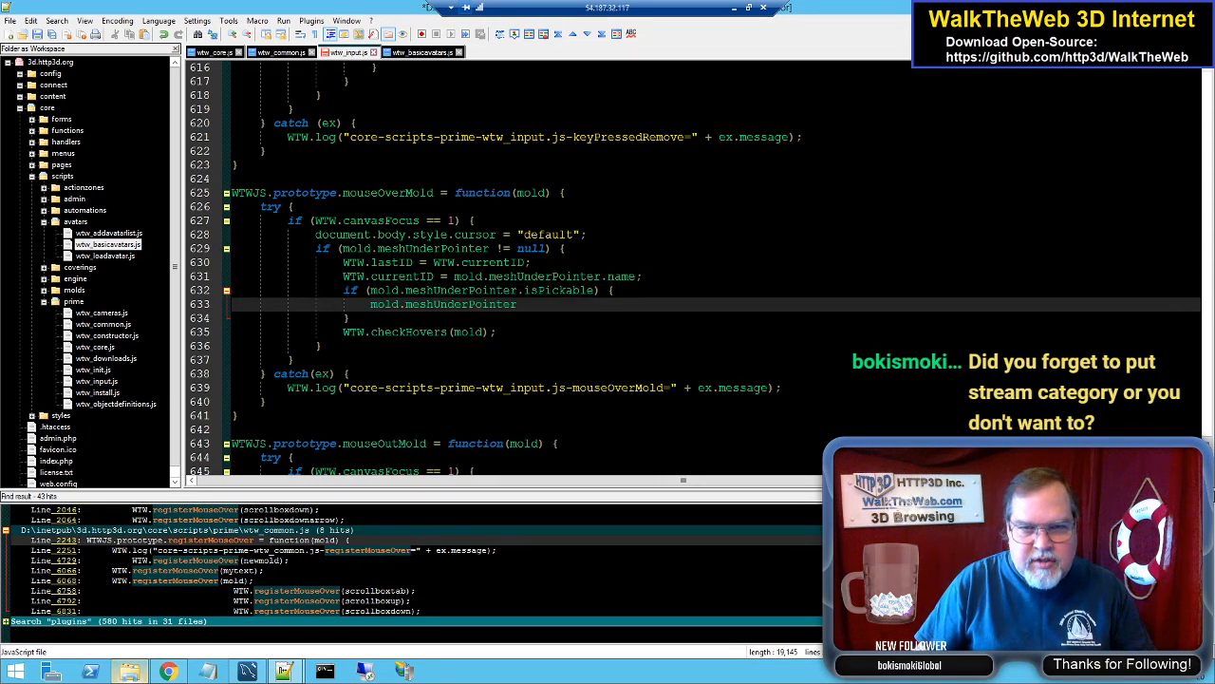
key("shift+Home")
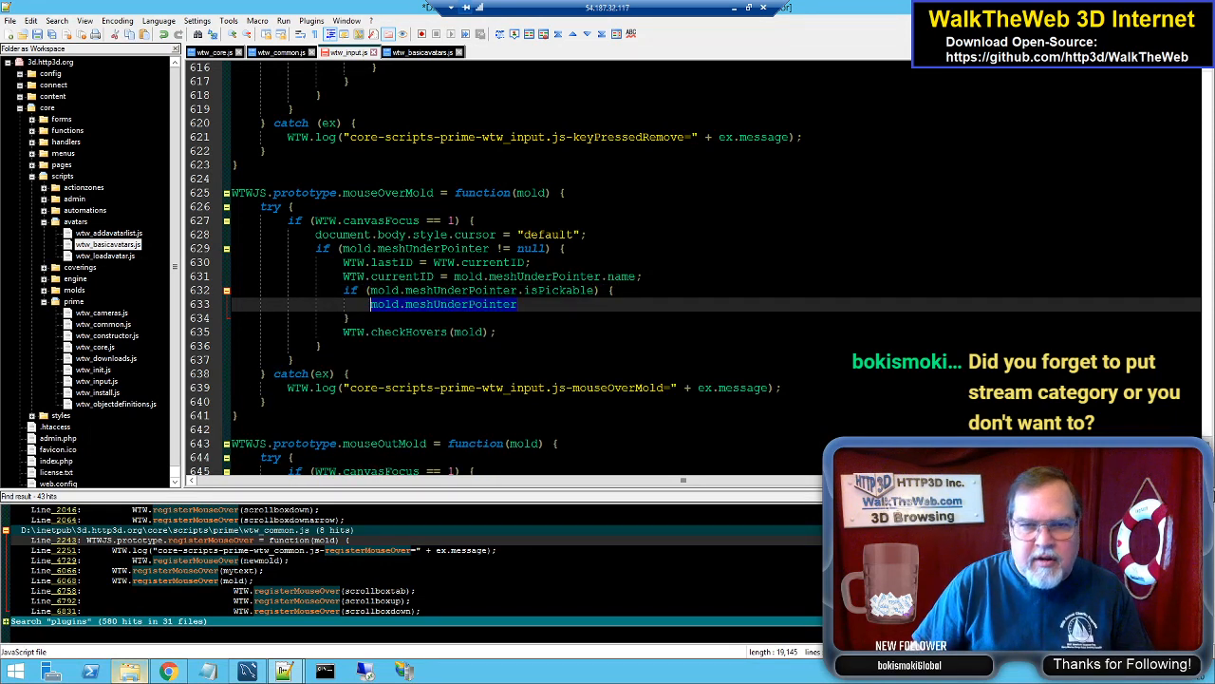
key("BackSpace")
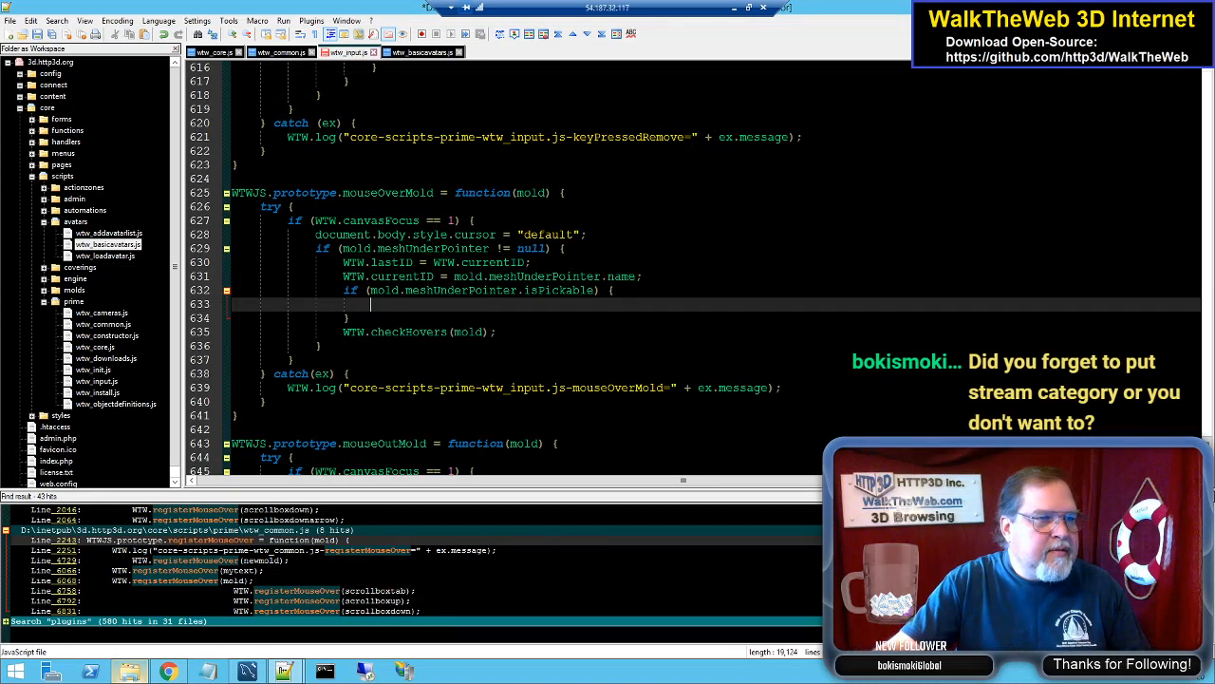